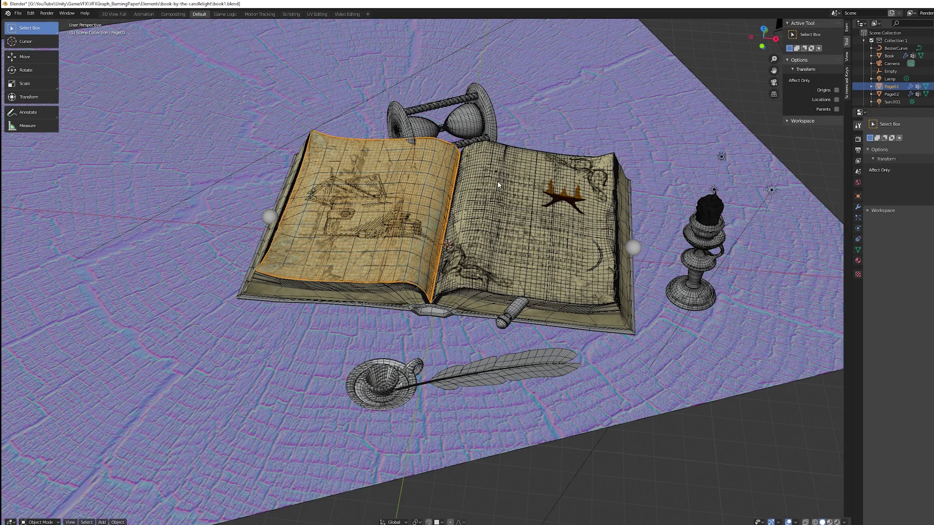
{"action": "left_click", "coordinate": [498, 185]}
{"action": "key", "text": "g"}
{"action": "key", "text": "Escape"}
{"action": "left_click", "coordinate": [372, 201]}
{"action": "key", "text": "g"}
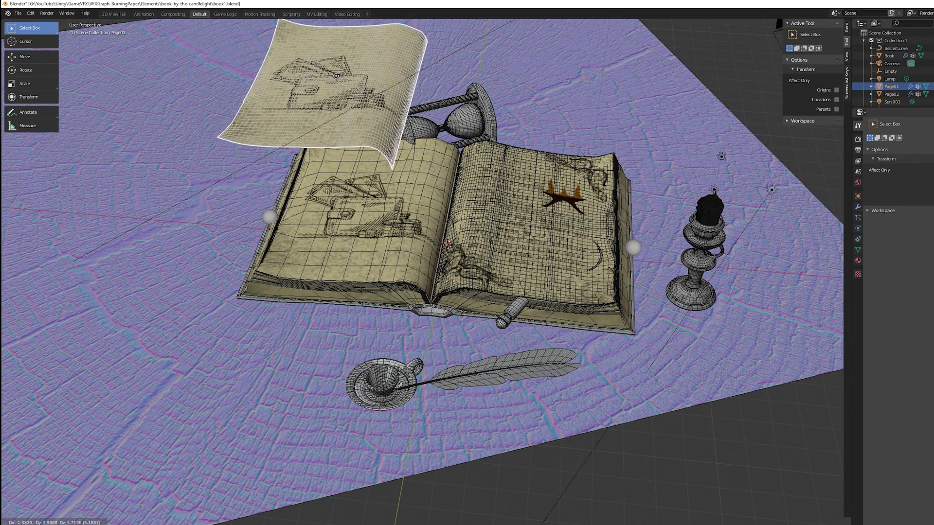
{"action": "key", "text": "Escape"}
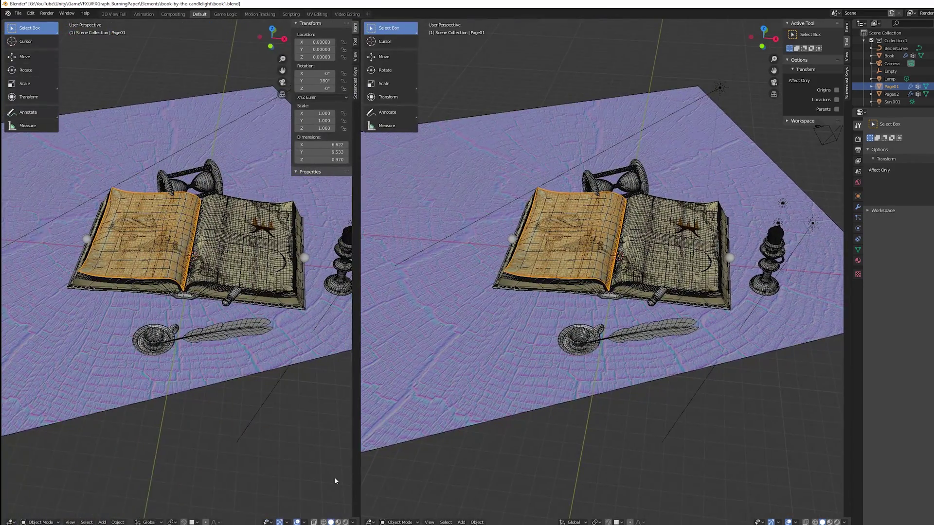
Show the Book texture in an Image Editor beside the 3D view and open Save As for it
{"action": "left_click", "coordinate": [10, 522]}
{"action": "left_click", "coordinate": [33, 472]}
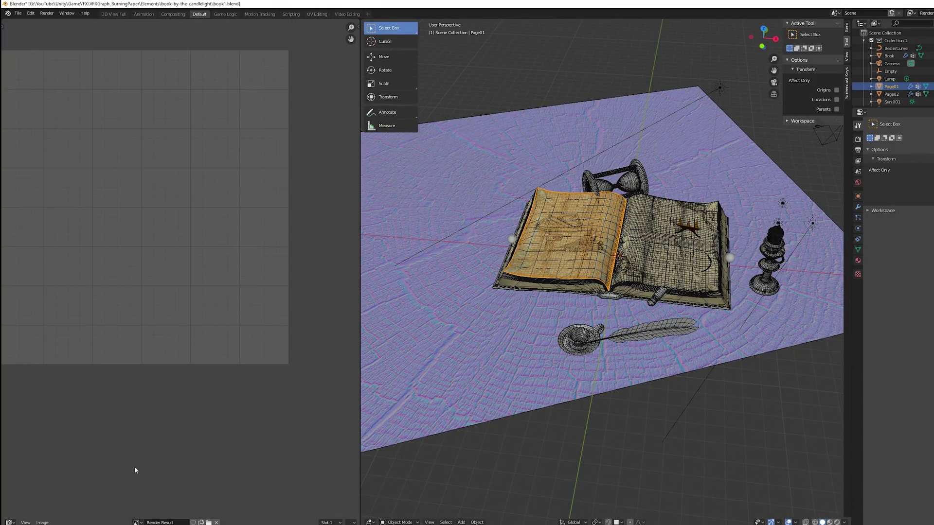
{"action": "left_click", "coordinate": [135, 522]}
{"action": "left_click", "coordinate": [150, 453]}
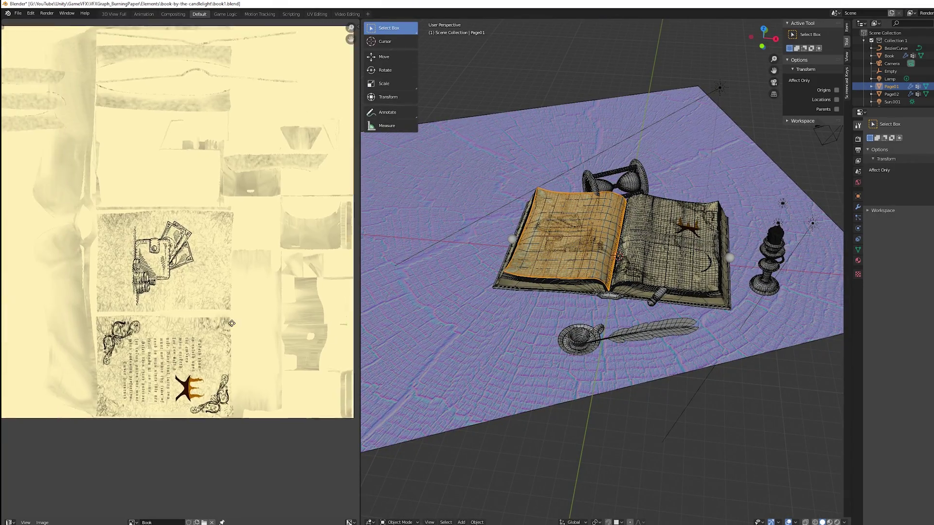
{"action": "scroll", "coordinate": [265, 212], "scroll_direction": "down", "scroll_amount": 3}
{"action": "left_click", "coordinate": [43, 523]}
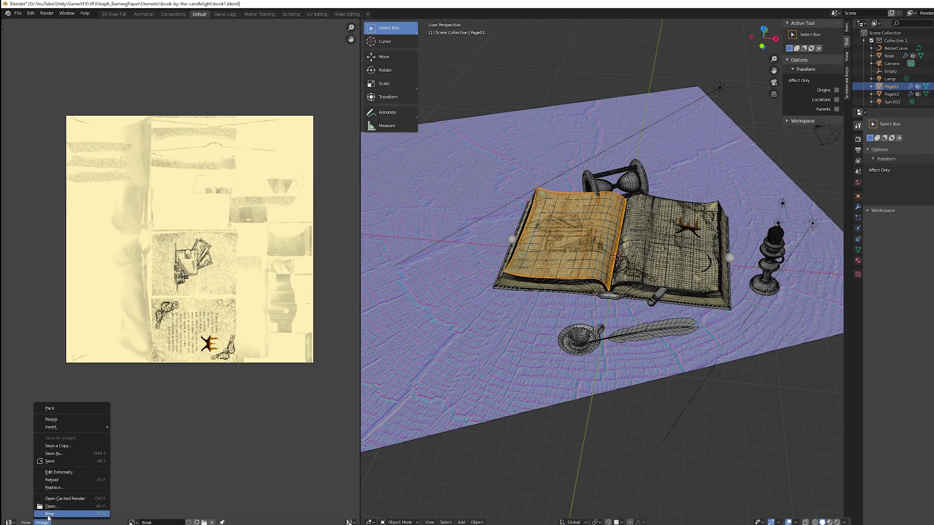
{"action": "left_click", "coordinate": [83, 453]}
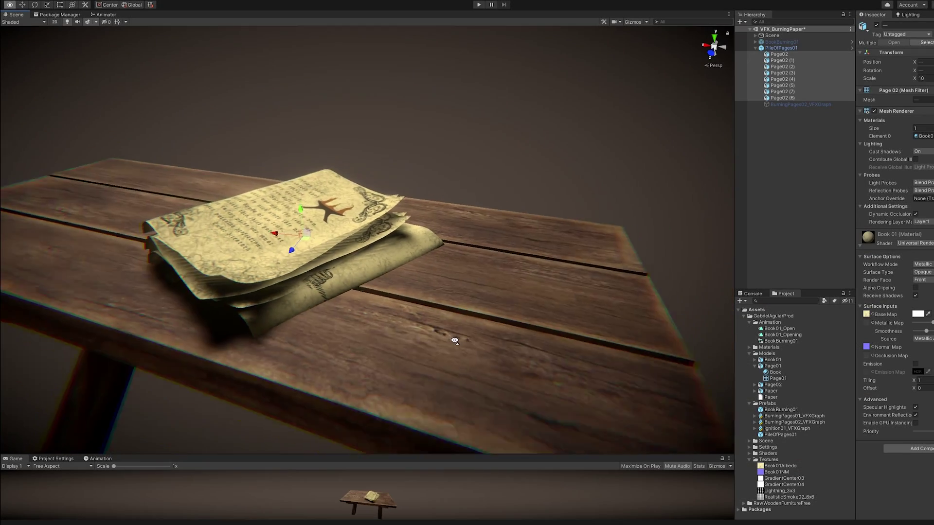
{"action": "left_click_drag", "start_coordinate": [428, 340], "coordinate": [671, 339], "text": "alt"}
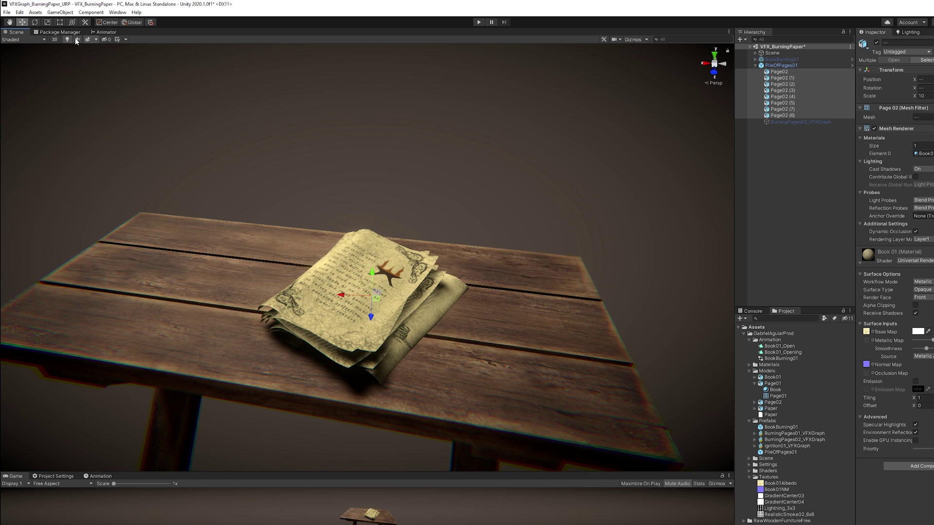
Inspect the Shader Graph and Visual Effect Graph packages in the Package Manager's Unity Registry
{"action": "left_click", "coordinate": [67, 33]}
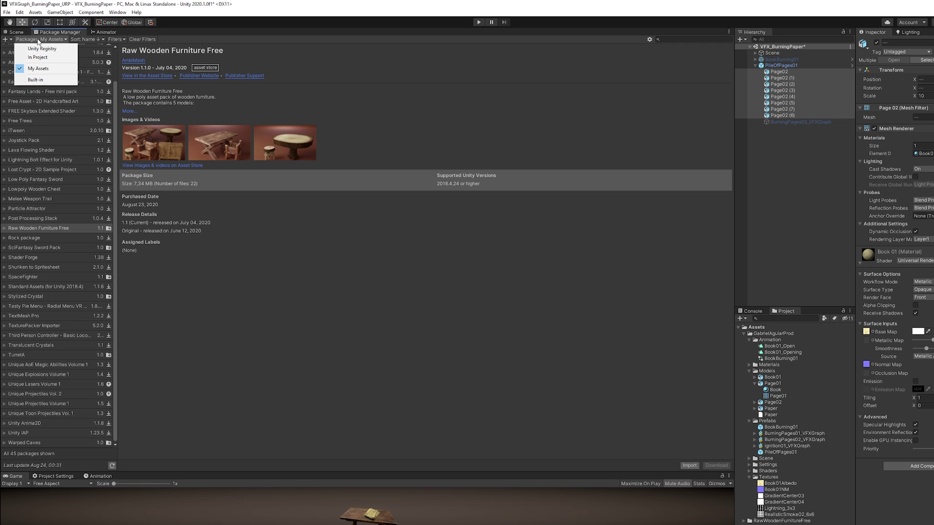
{"action": "left_click", "coordinate": [42, 48]}
{"action": "scroll", "coordinate": [51, 354], "scroll_direction": "down", "scroll_amount": 3}
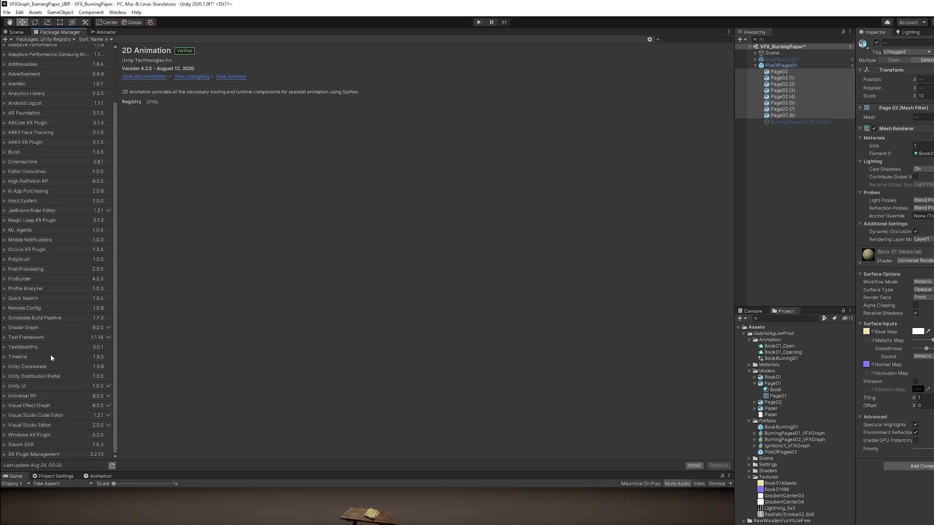
{"action": "left_click", "coordinate": [34, 329]}
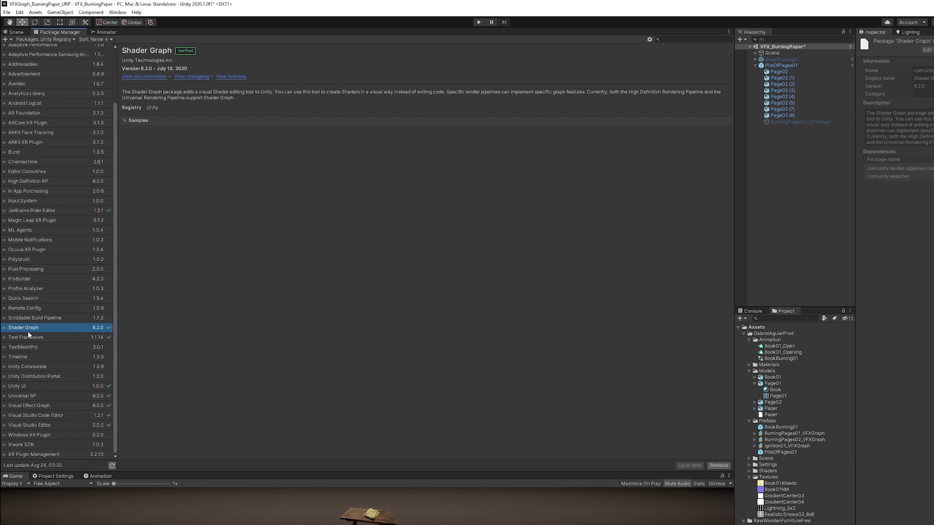
{"action": "left_click", "coordinate": [33, 406]}
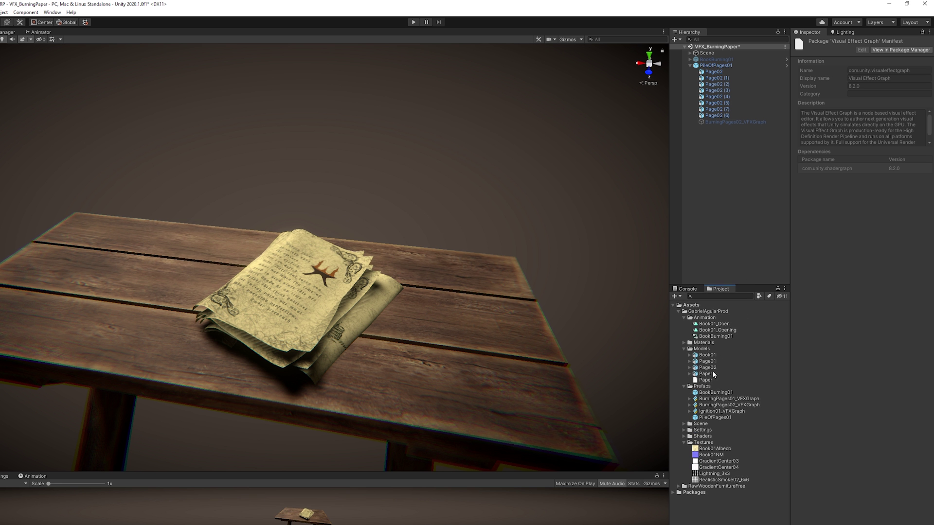
Create a Visual Effect Graph named BurningPagesTut_VFXGraph in the Prefabs folder
{"action": "left_click", "coordinate": [770, 388]}
{"action": "right_click", "coordinate": [704, 390]}
{"action": "mouse_move", "coordinate": [790, 185]}
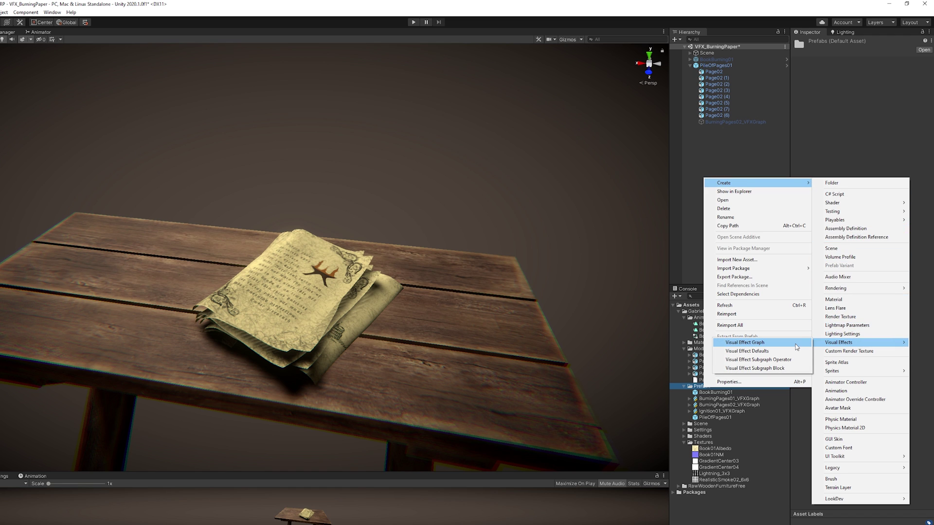
{"action": "left_click", "coordinate": [797, 343]}
{"action": "type", "text": "BurningPagesTut_VFXGraph"}
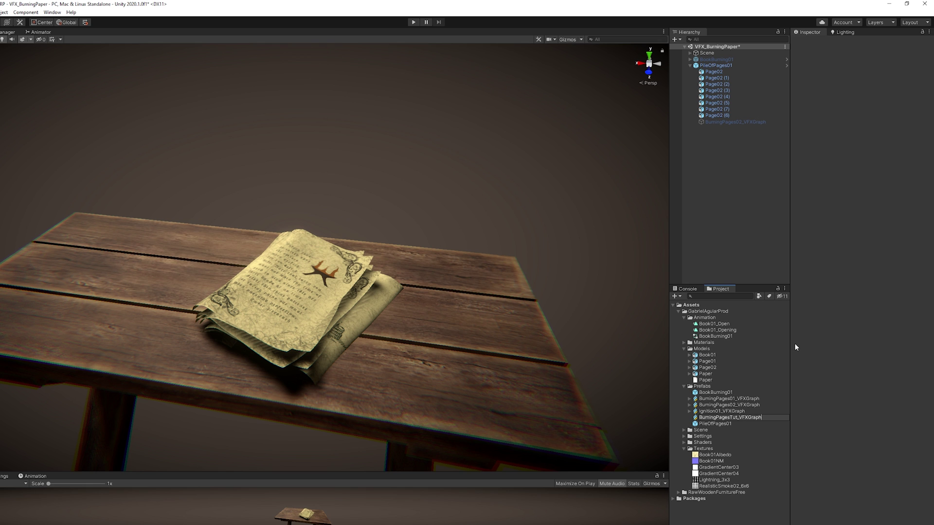
{"action": "key", "text": "Return"}
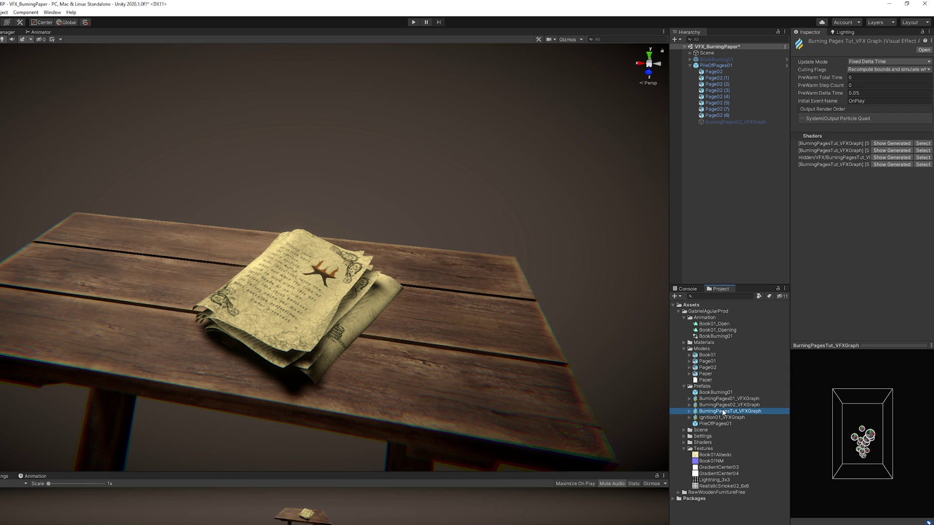
Place the BurningPagesTut_VFXGraph effect under PileOfPages01 in the scene and open its graph for editing
{"action": "left_click_drag", "start_coordinate": [722, 67], "coordinate": [722, 68]}
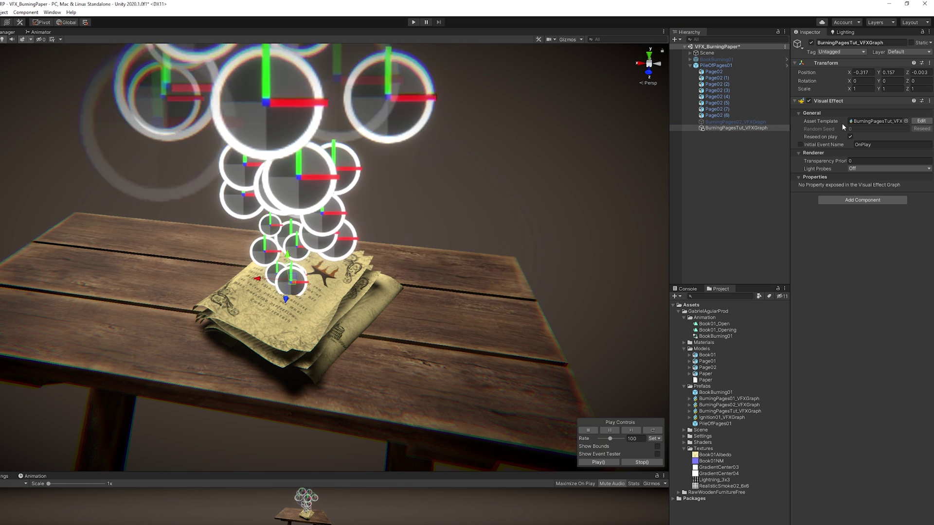
{"action": "left_click", "coordinate": [920, 121]}
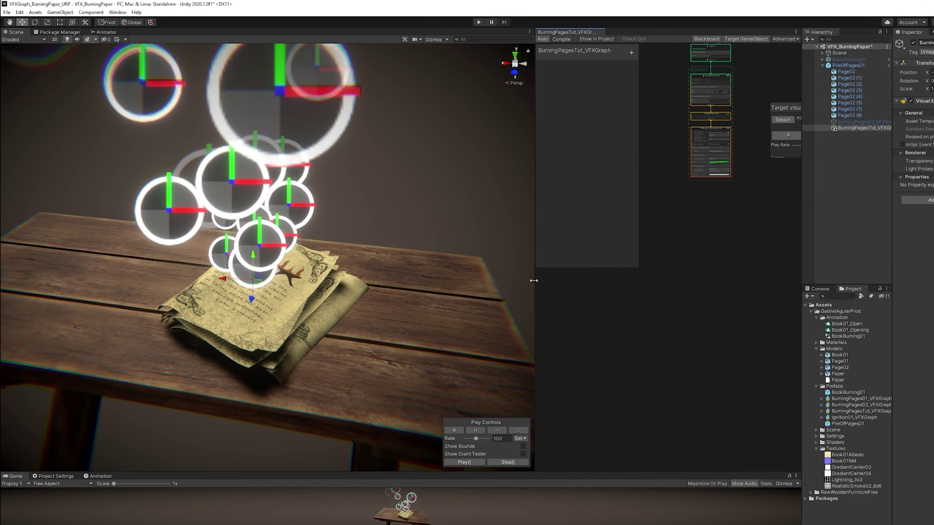
Enlarge the effect graph area beside the scene and hide the target GameObject controls
{"action": "left_click_drag", "start_coordinate": [533, 281], "coordinate": [255, 265]}
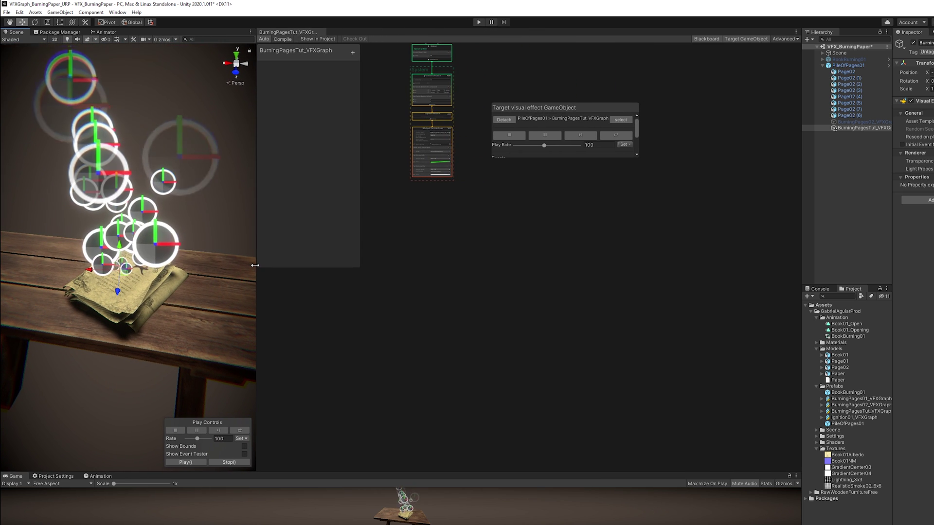
{"action": "left_click", "coordinate": [746, 39]}
{"action": "scroll", "coordinate": [588, 241], "scroll_direction": "up", "scroll_amount": 4}
{"action": "middle_click_drag", "start_coordinate": [504, 140], "coordinate": [632, 242]}
{"action": "scroll", "coordinate": [568, 235], "scroll_direction": "up", "scroll_amount": 1}
{"action": "scroll", "coordinate": [633, 242], "scroll_direction": "up", "scroll_amount": 2}
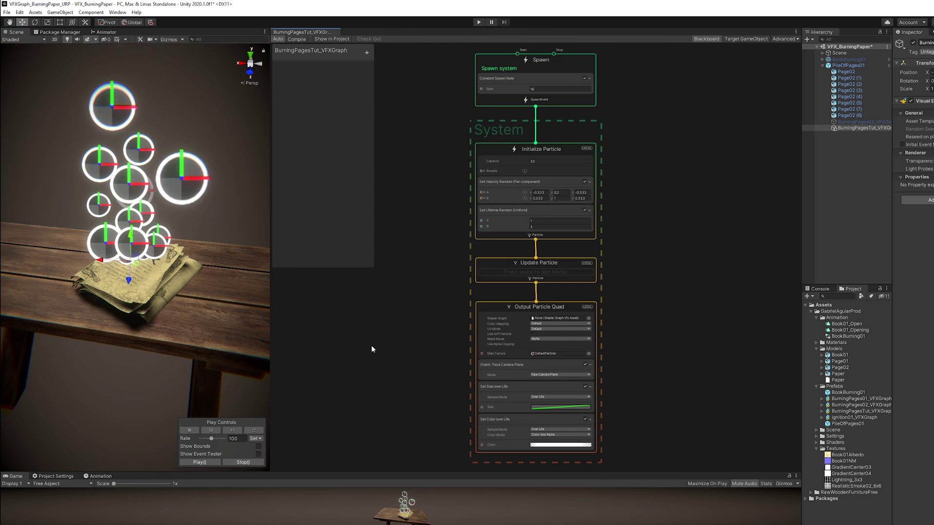
Replace the Output Particle Quad context with an Output Particle Mesh connected to Update Particle
{"action": "scroll", "coordinate": [423, 364], "scroll_direction": "up", "scroll_amount": 3}
{"action": "middle_click_drag", "start_coordinate": [425, 363], "coordinate": [392, 310]}
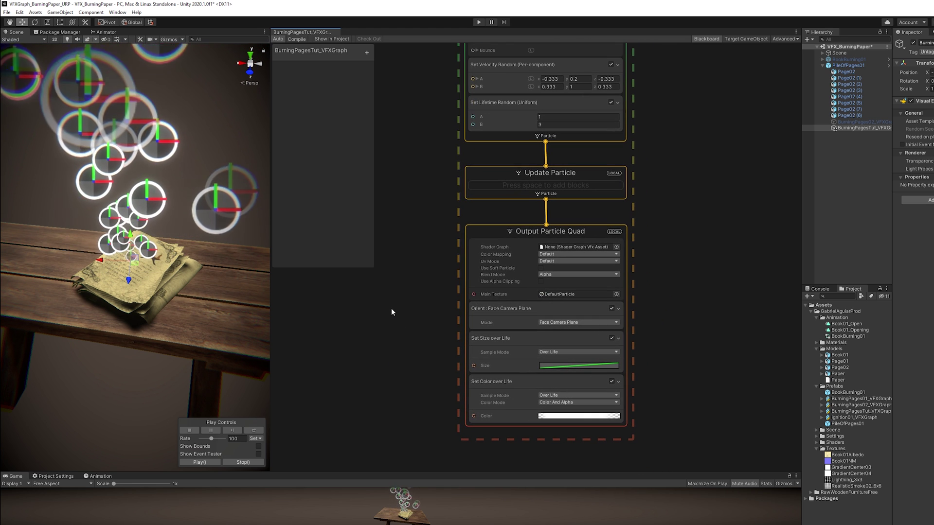
{"action": "left_click", "coordinate": [529, 233]}
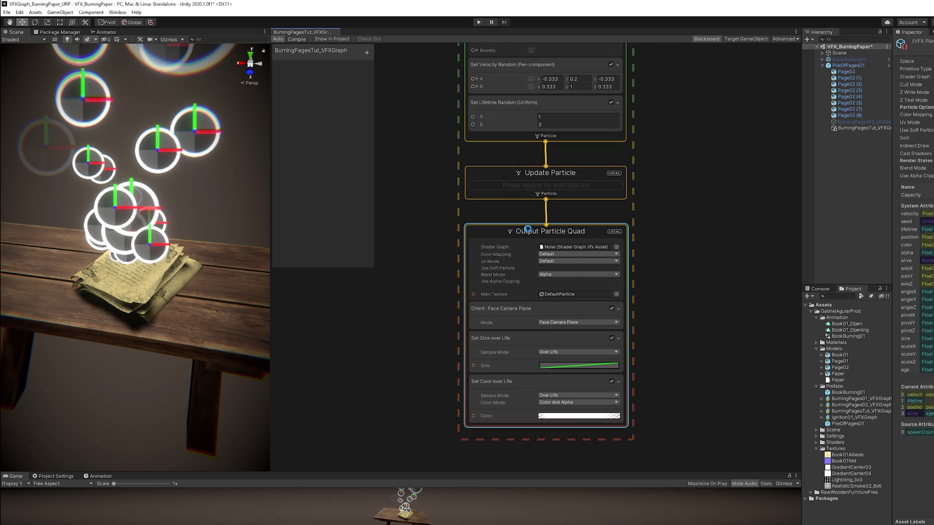
{"action": "key", "text": "Delete"}
{"action": "left_click_drag", "start_coordinate": [546, 200], "coordinate": [548, 265]}
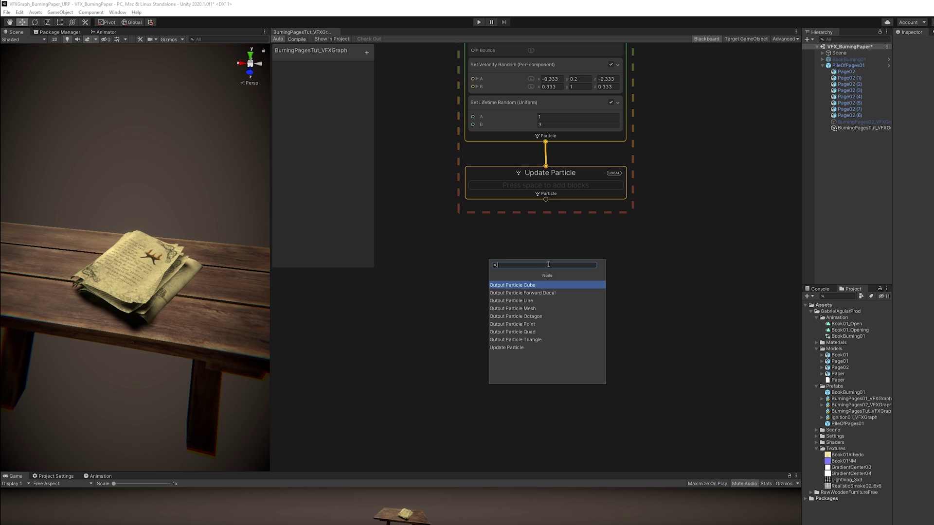
{"action": "left_click", "coordinate": [518, 310]}
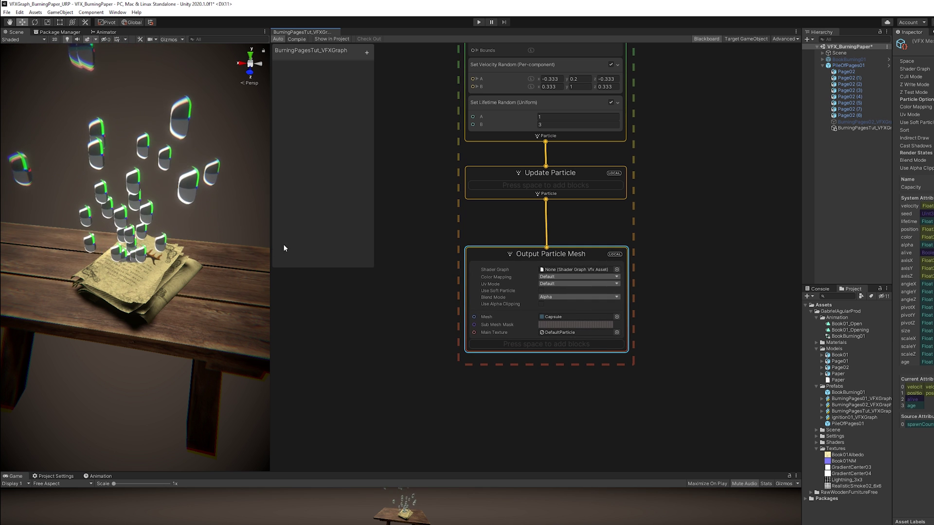
Set the mesh of the Output Particle Mesh context to Page02
{"action": "scroll", "coordinate": [562, 311], "scroll_direction": "up", "scroll_amount": 2}
{"action": "scroll", "coordinate": [562, 315], "scroll_direction": "up", "scroll_amount": 1}
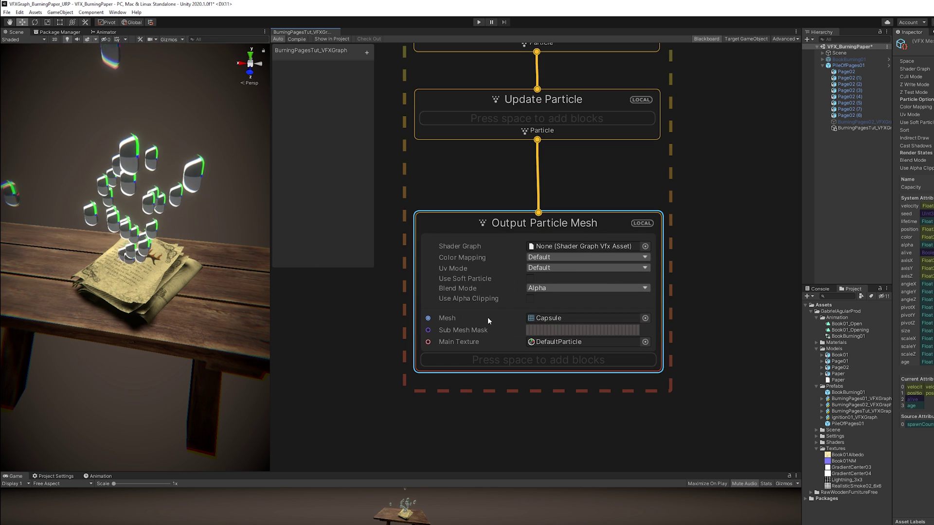
{"action": "left_click", "coordinate": [646, 318]}
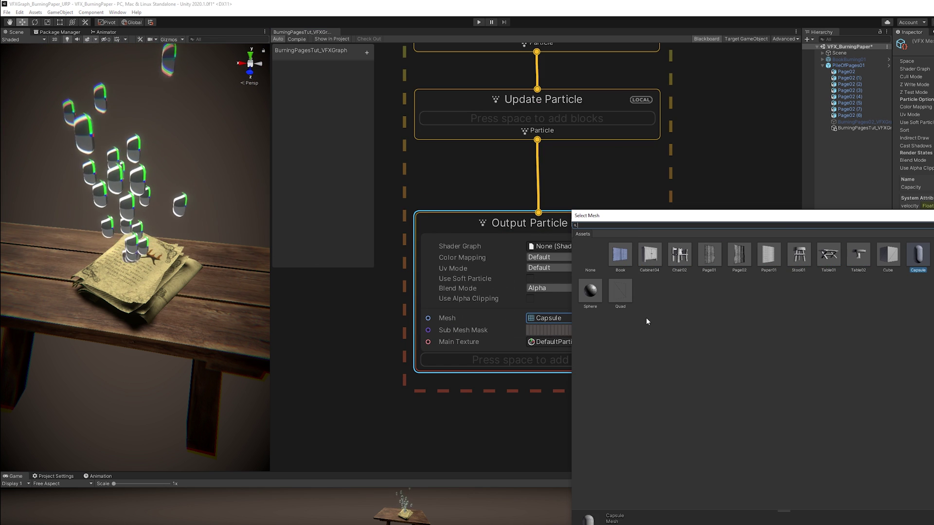
{"action": "type", "text": "page"}
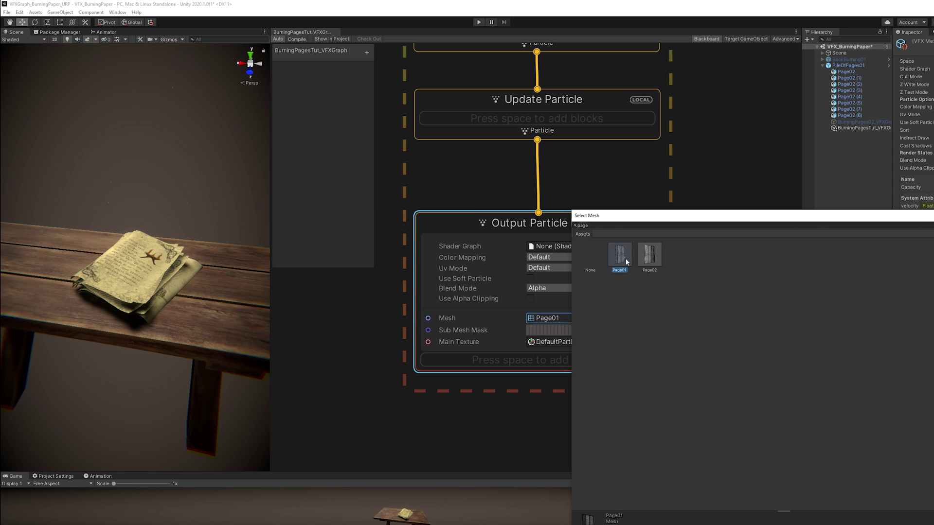
{"action": "double_click", "coordinate": [648, 259]}
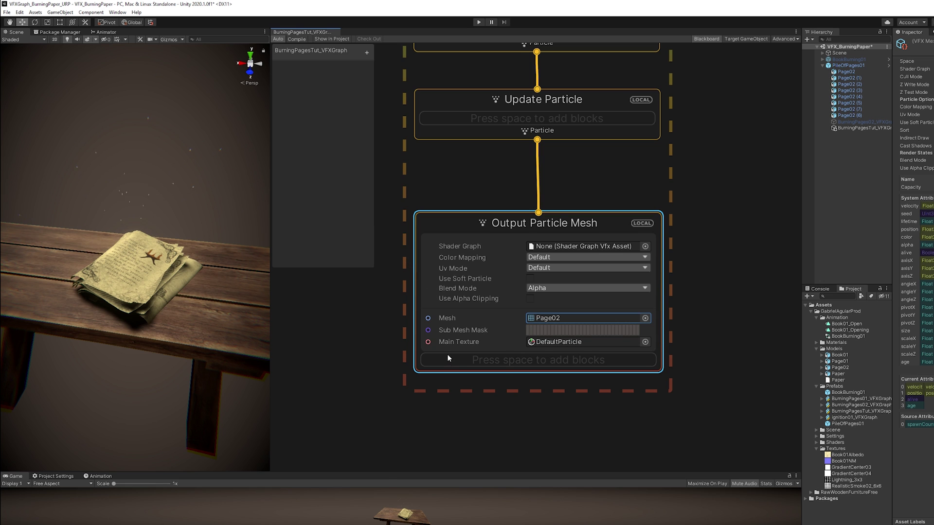
Add a Set Size block to the Output Particle Mesh context and set the size to 10
{"action": "key", "text": "space"}
{"action": "key", "text": "Return"}
{"action": "left_click", "coordinate": [539, 387]}
{"action": "type", "text": "10"}
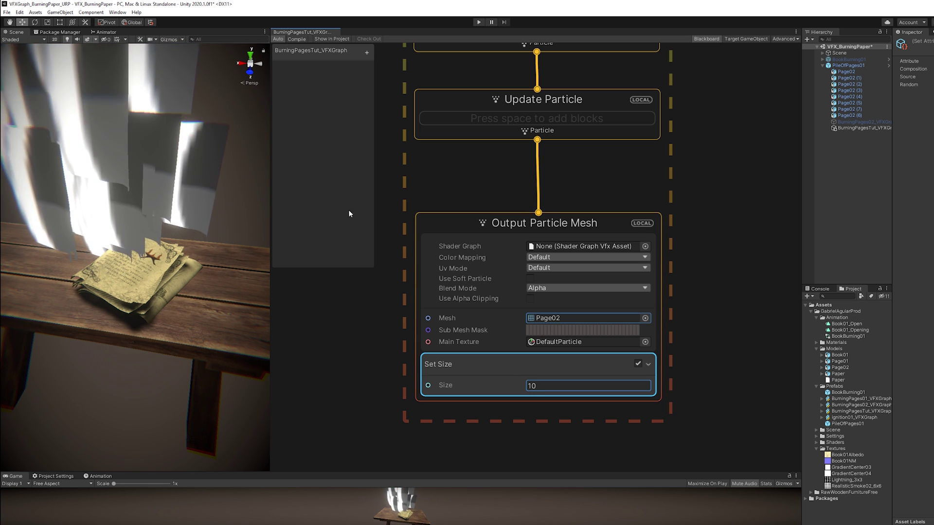
Assign Book01Albedo as the main texture of the Output Particle Mesh context
{"action": "left_click", "coordinate": [645, 342]}
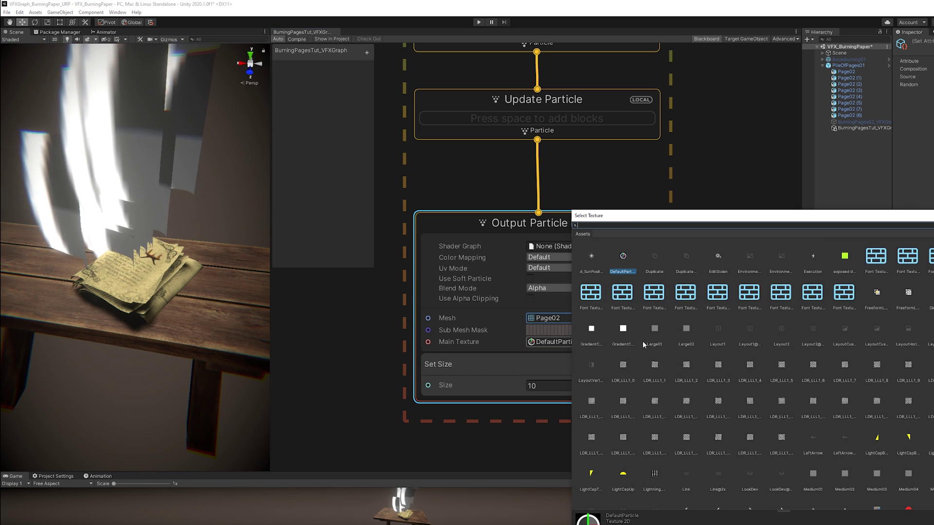
{"action": "type", "text": "book"}
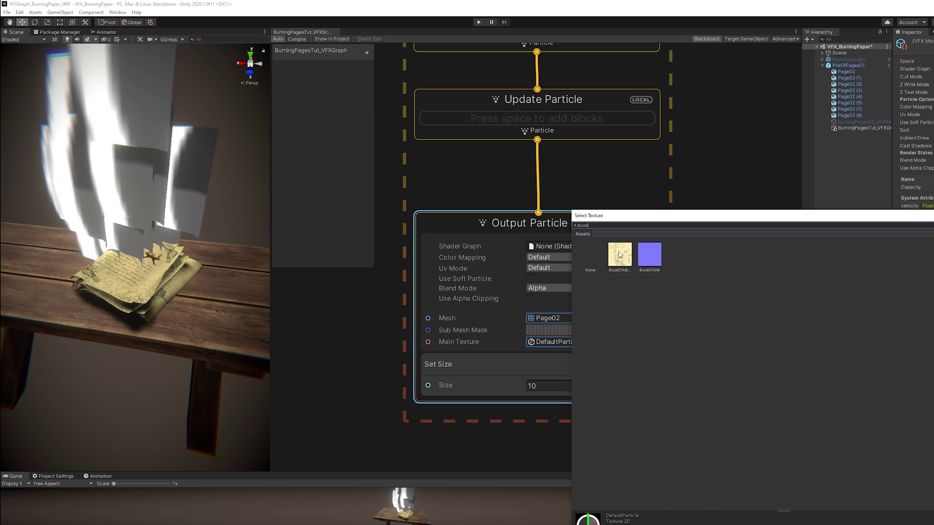
{"action": "left_click", "coordinate": [620, 255]}
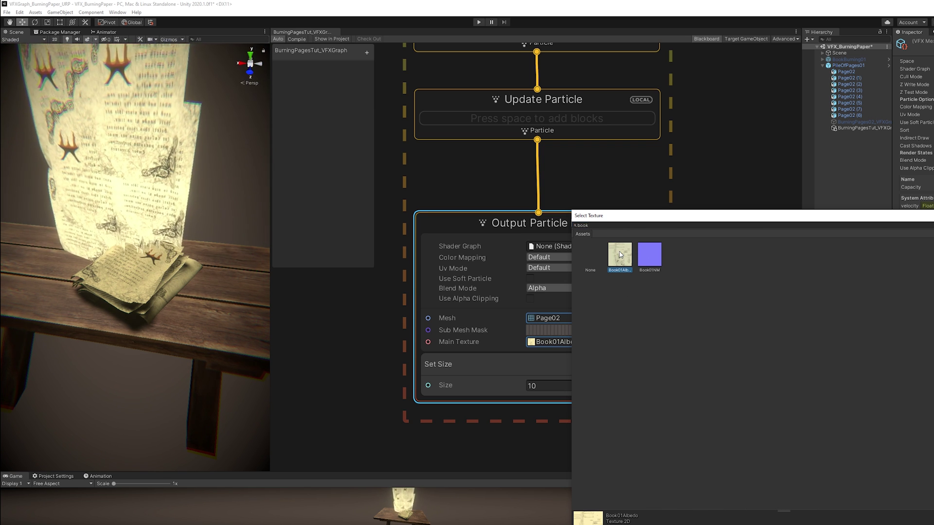
{"action": "double_click", "coordinate": [619, 253]}
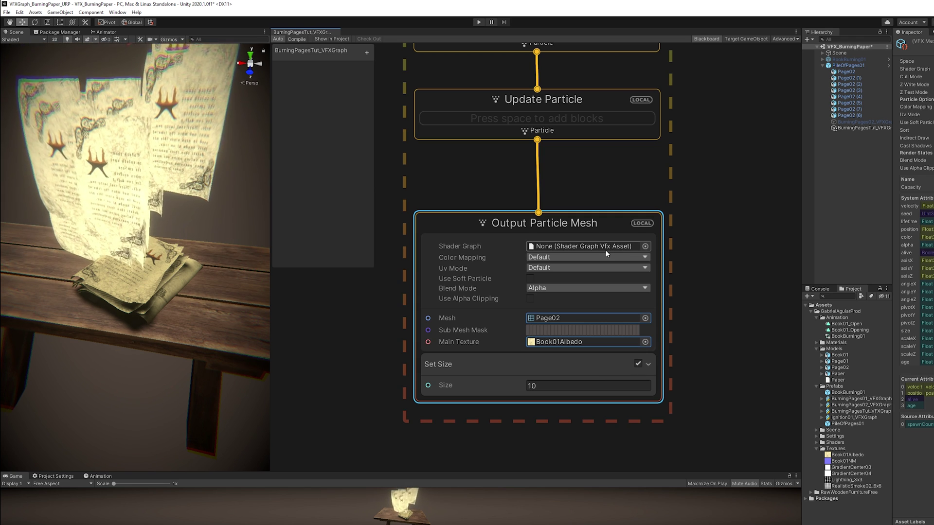
Add a Set Angle XYZ block to Initialize Particle with an angle of X 90 and Y 180
{"action": "key", "text": "XF86AudioPlay"}
{"action": "middle_click_drag", "start_coordinate": [410, 58], "coordinate": [480, 312]}
{"action": "scroll", "coordinate": [543, 300], "scroll_direction": "down", "scroll_amount": 1}
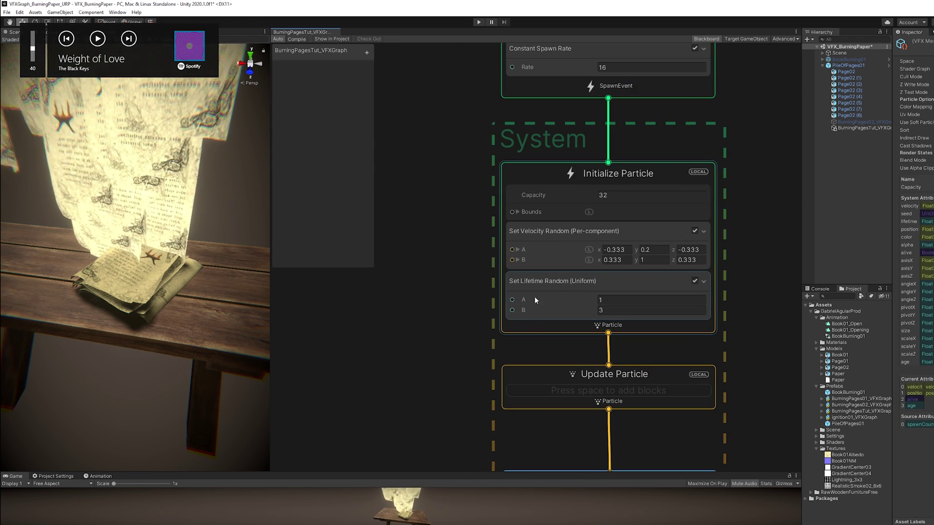
{"action": "key", "text": "space"}
{"action": "type", "text": "set angell"}
{"action": "key", "text": "Return"}
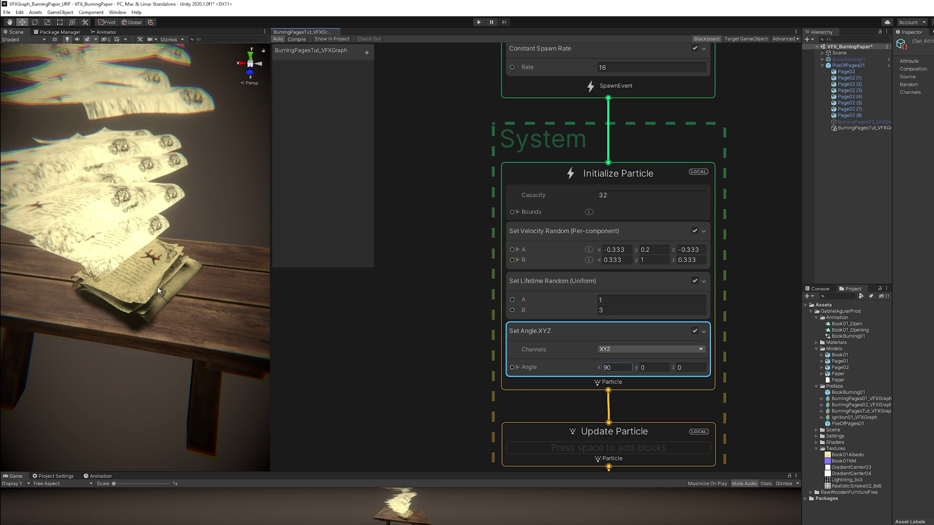
{"action": "type", "text": "80"}
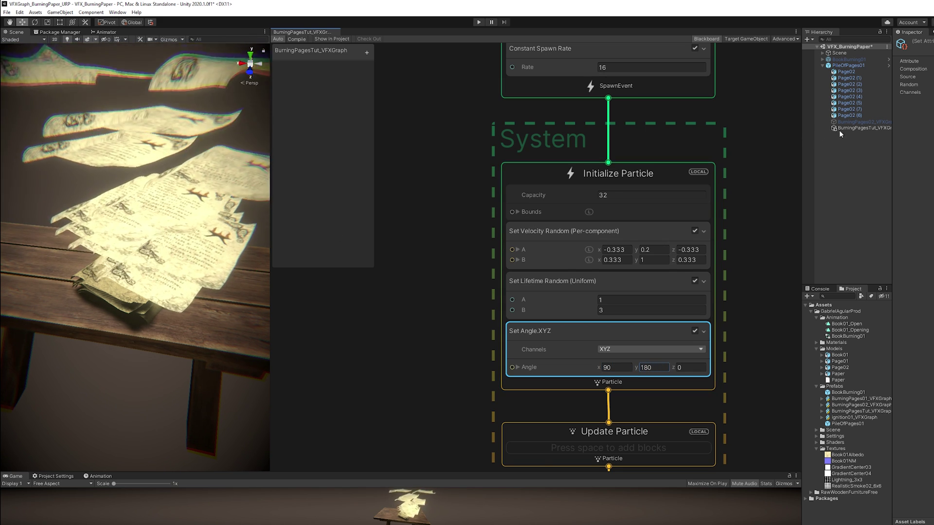
Reset the transform of the BurningPagesTut_VFXGraph object in the scene
{"action": "left_click", "coordinate": [842, 129]}
{"action": "left_click", "coordinate": [928, 63]}
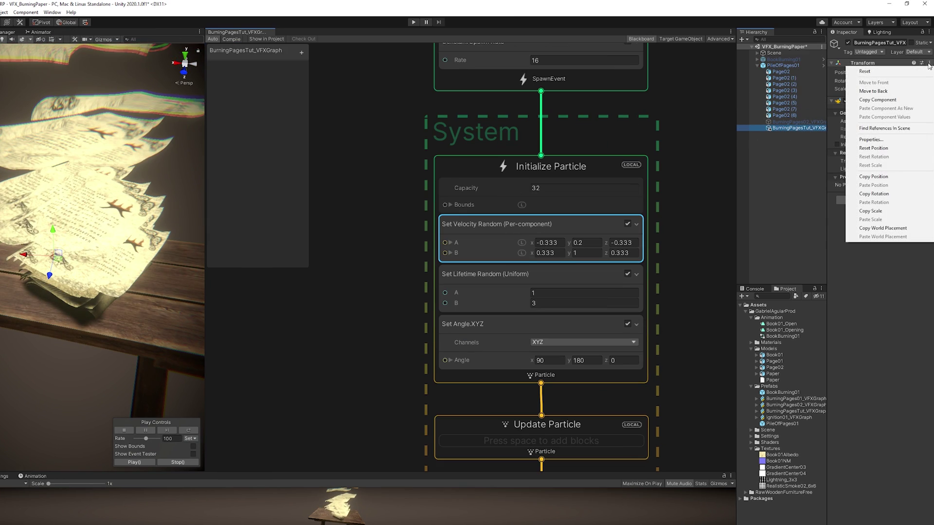
{"action": "left_click", "coordinate": [866, 72]}
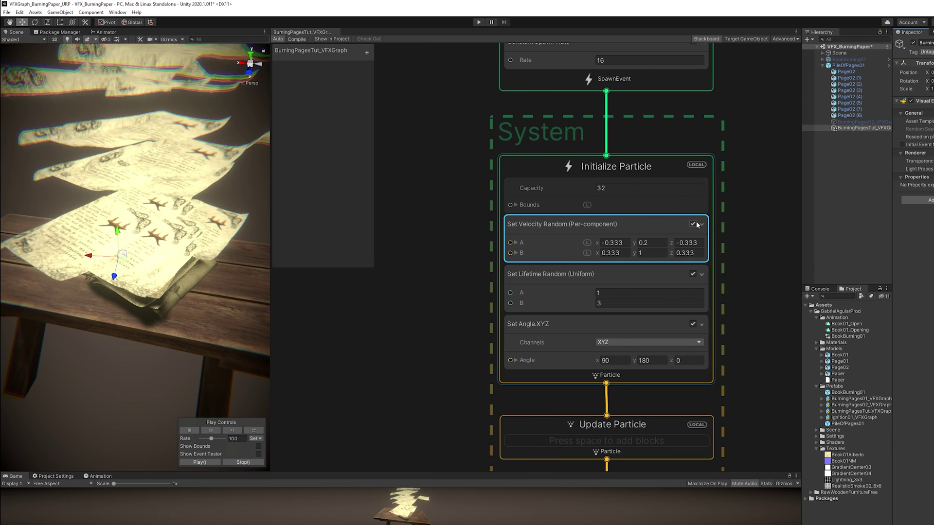
Disable the Set Velocity Random block and examine how the spawned pages line up with the pile on the table
{"action": "left_click", "coordinate": [628, 225]}
{"action": "right_click_drag", "start_coordinate": [146, 259], "coordinate": [211, 232]}
{"action": "key", "text": "w"}
{"action": "left_click_drag", "start_coordinate": [212, 233], "coordinate": [185, 272], "text": "alt"}
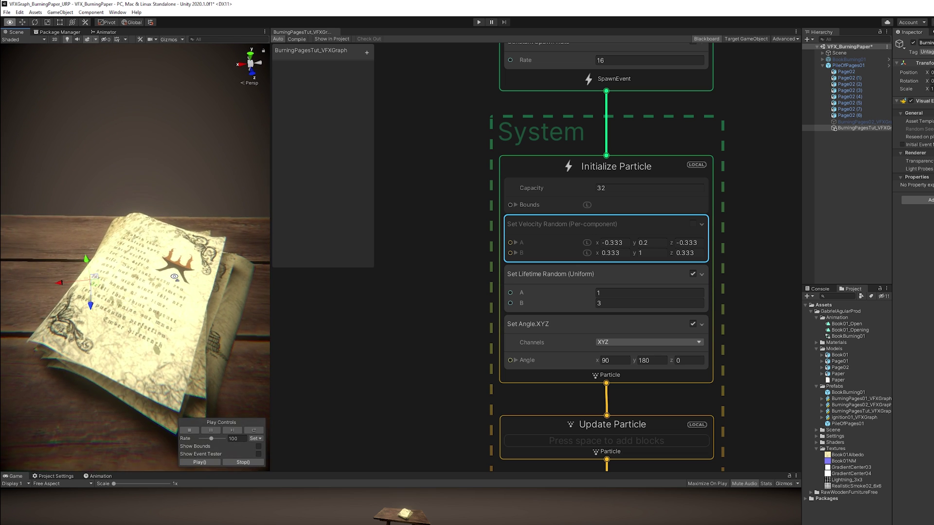
{"action": "key", "text": "s"}
{"action": "right_click_drag", "start_coordinate": [174, 277], "coordinate": [102, 279]}
Set the constant spawn rate to 8 and enable the Set Velocity Random block
{"action": "middle_click_drag", "start_coordinate": [631, 115], "coordinate": [627, 181]}
{"action": "left_click", "coordinate": [605, 125]}
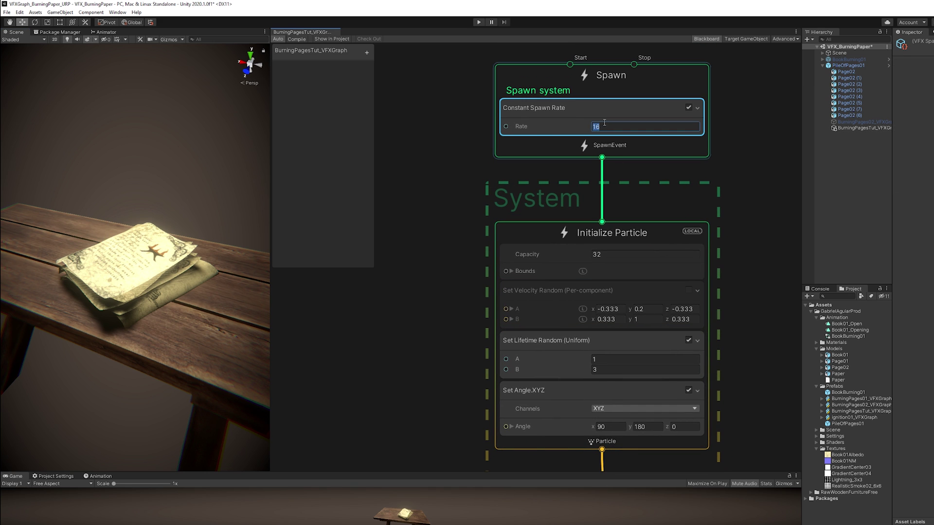
{"action": "middle_click_drag", "start_coordinate": [594, 152], "coordinate": [591, 115]}
{"action": "left_click", "coordinate": [685, 254]}
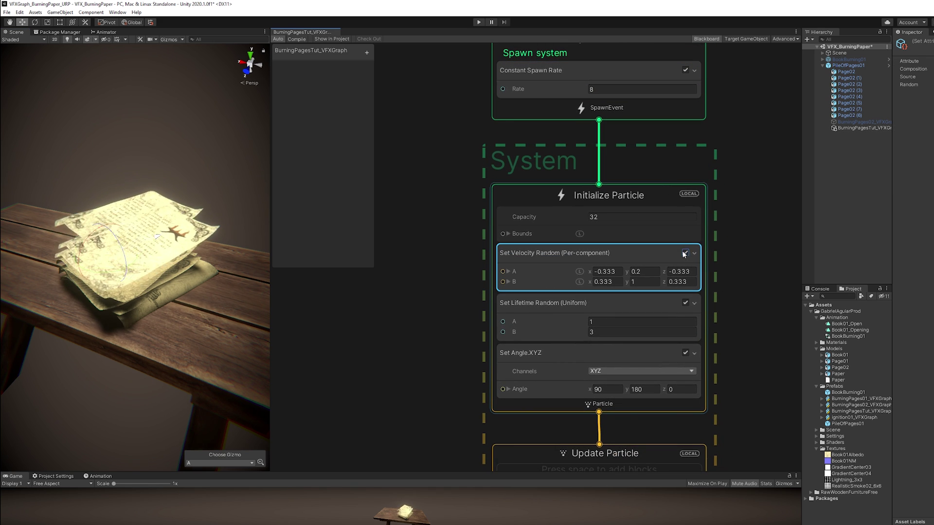
Set the X components of the random velocity to 0.5 for A and 0.6 for B
{"action": "left_click", "coordinate": [610, 272]}
{"action": "type", "text": ".5"}
{"action": "left_click", "coordinate": [615, 281]}
{"action": "type", "text": ".6"}
{"action": "left_click_drag", "start_coordinate": [619, 281], "coordinate": [567, 285]}
{"action": "type", "text": ".6"}
{"action": "key", "text": "Return"}
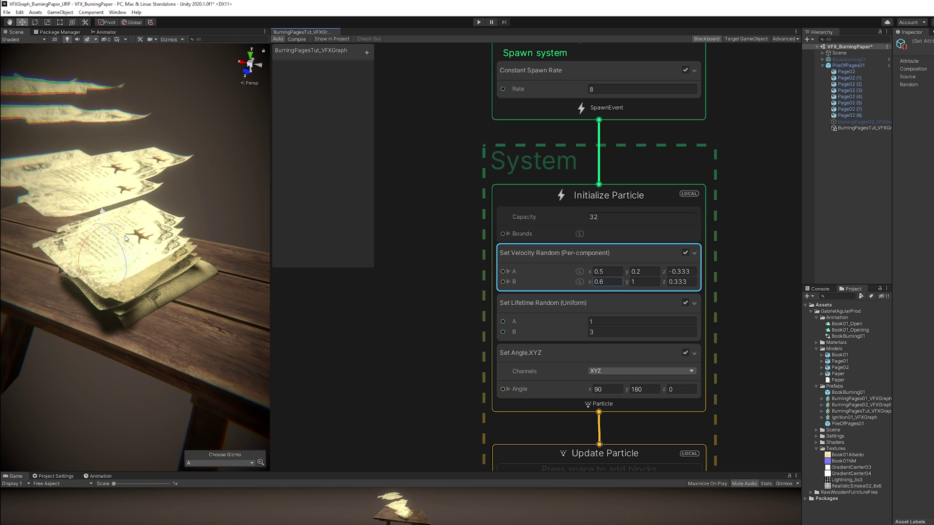
{"action": "middle_click_drag", "start_coordinate": [132, 236], "coordinate": [154, 238]}
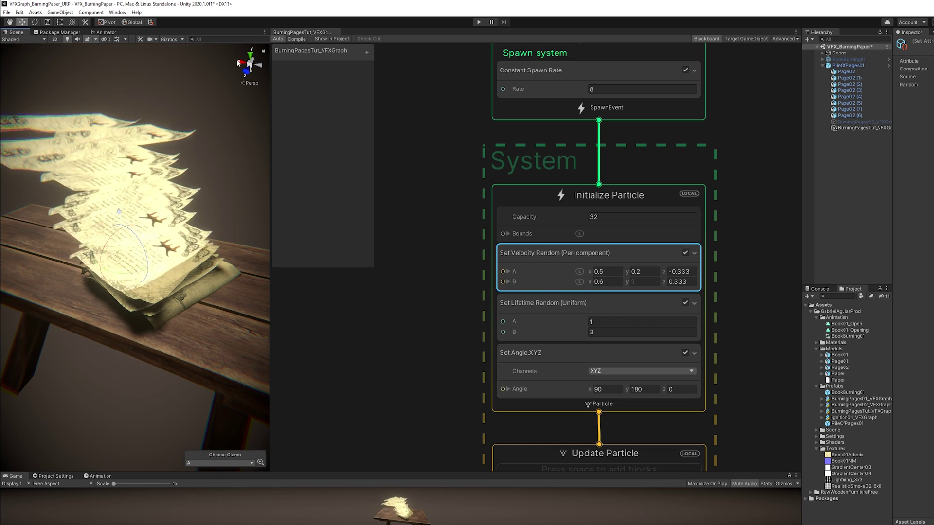
Set the Z components of the random velocity to 0.2 for A and -0.2 for B
{"action": "left_click", "coordinate": [679, 272]}
{"action": "type", "text": "0.2"}
{"action": "key", "text": "Tab"}
{"action": "type", "text": "-0.2"}
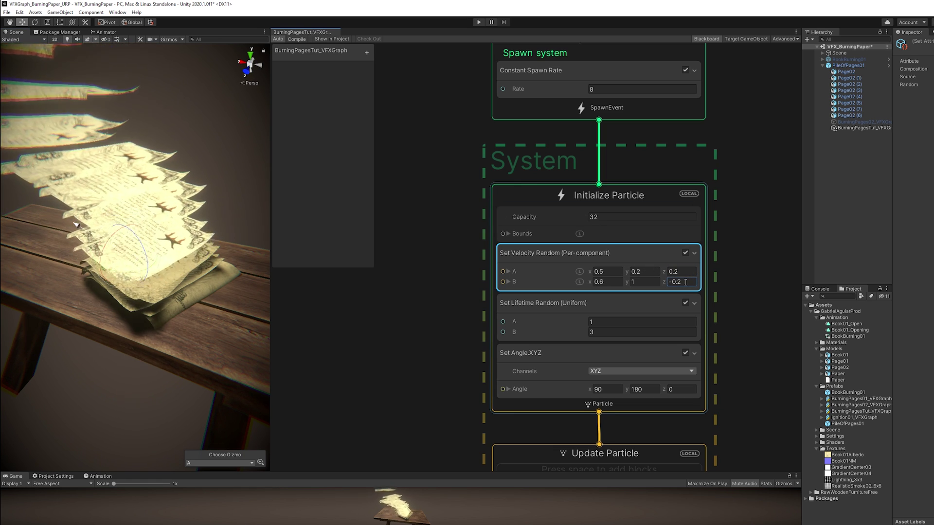
{"action": "key", "text": "Return"}
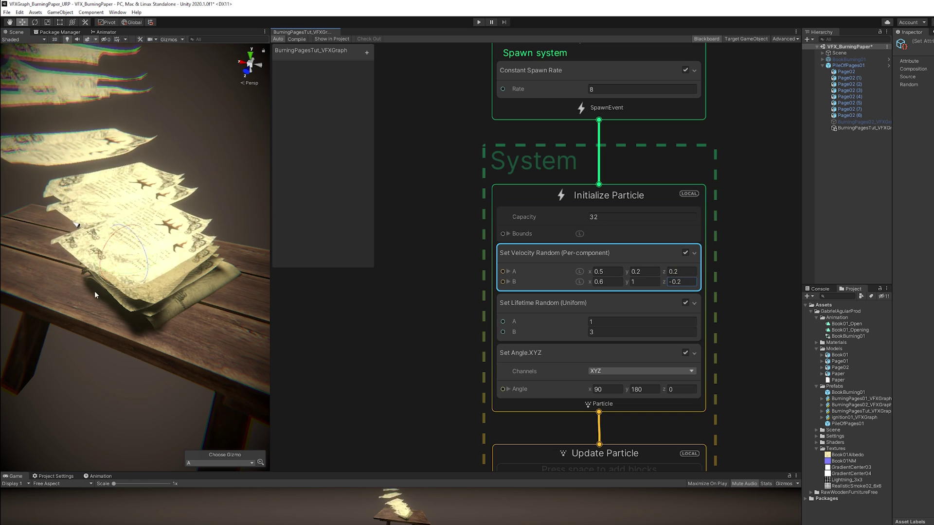
Set the random velocity's Y components to 0.4 for A and 0.8 for B, and the random lifetime's B value to 2
{"action": "left_click", "coordinate": [642, 272]}
{"action": "type", "text": "0.4"}
{"action": "left_click", "coordinate": [642, 281]}
{"action": "type", "text": "0.8"}
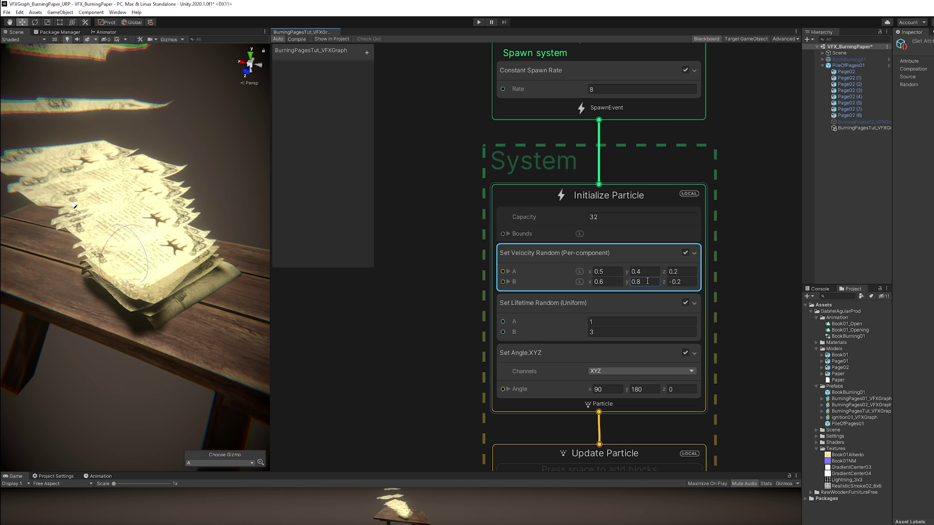
{"action": "left_click", "coordinate": [611, 332]}
{"action": "type", "text": "2"}
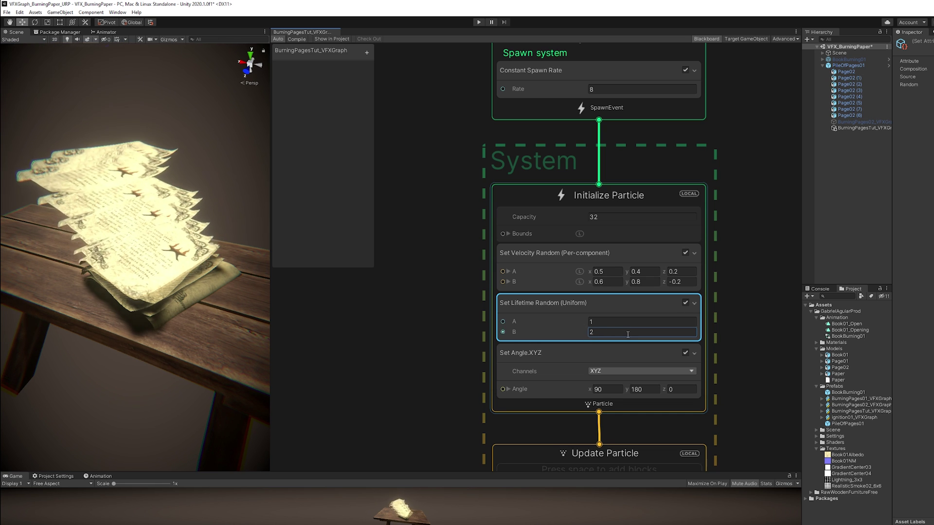
Add an Add Angular Velocity block to Update Particle and set its angular velocity to X -0.5 and Y 0.75
{"action": "scroll", "coordinate": [482, 351], "scroll_direction": "down", "scroll_amount": 5}
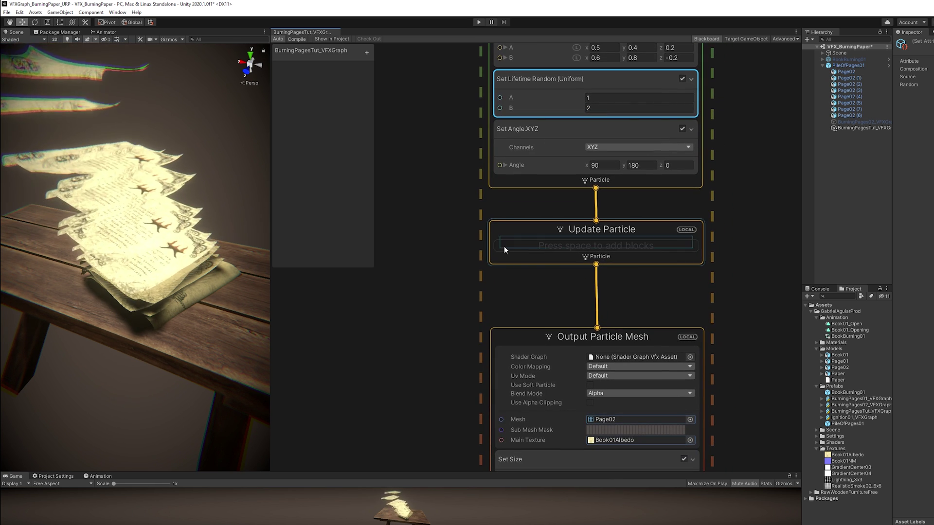
{"action": "key", "text": "space"}
{"action": "type", "text": "add angular"}
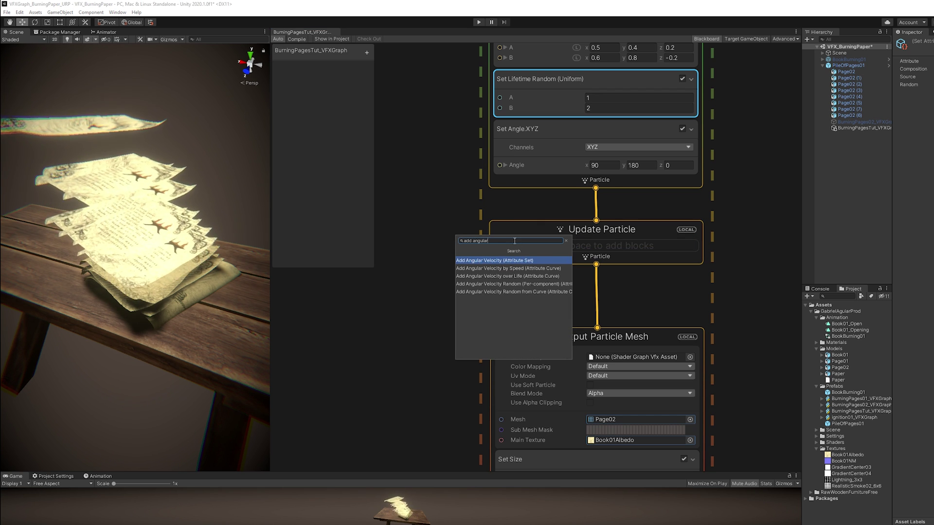
{"action": "key", "text": "Return"}
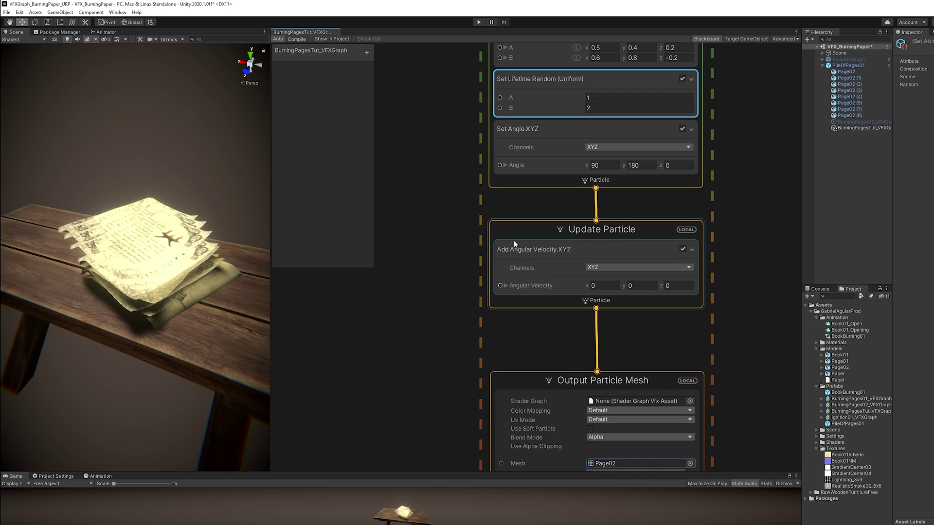
{"action": "left_click", "coordinate": [603, 286]}
{"action": "type", "text": "-0.5"}
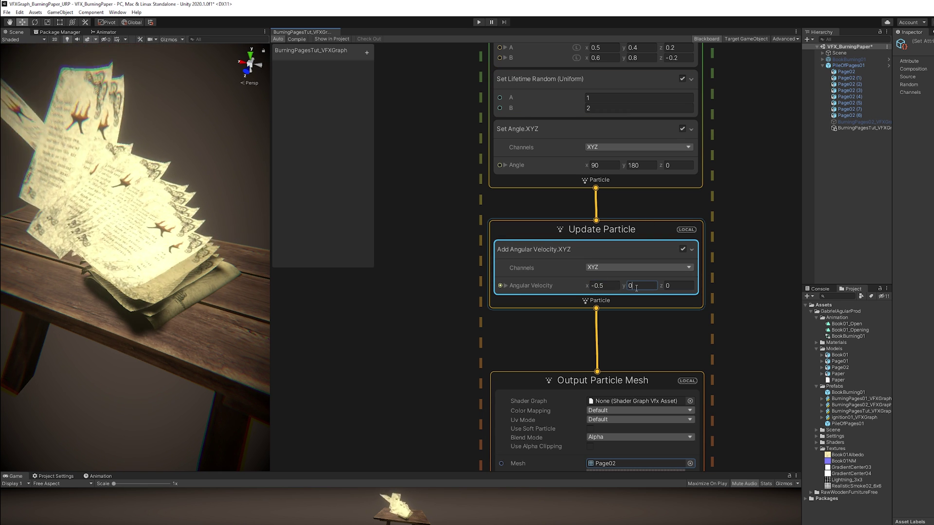
{"action": "type", "text": "7"}
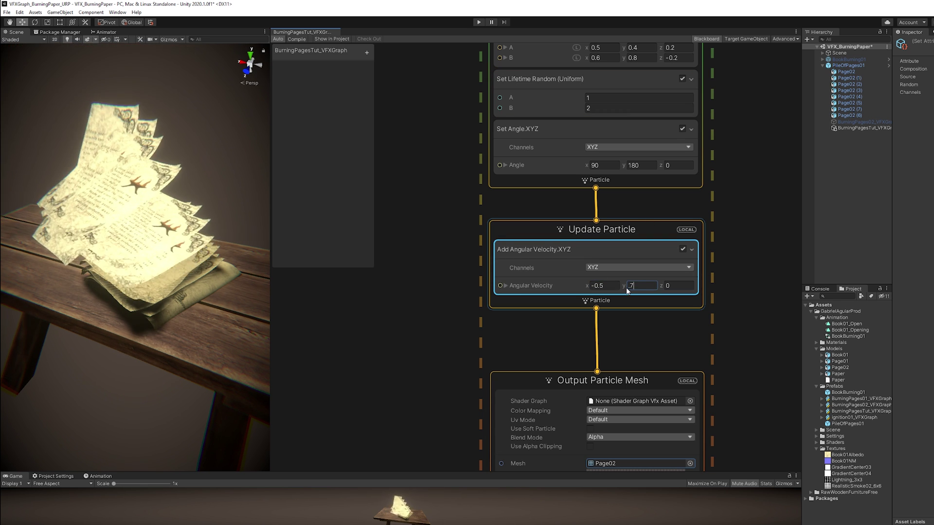
{"action": "key", "text": "Return"}
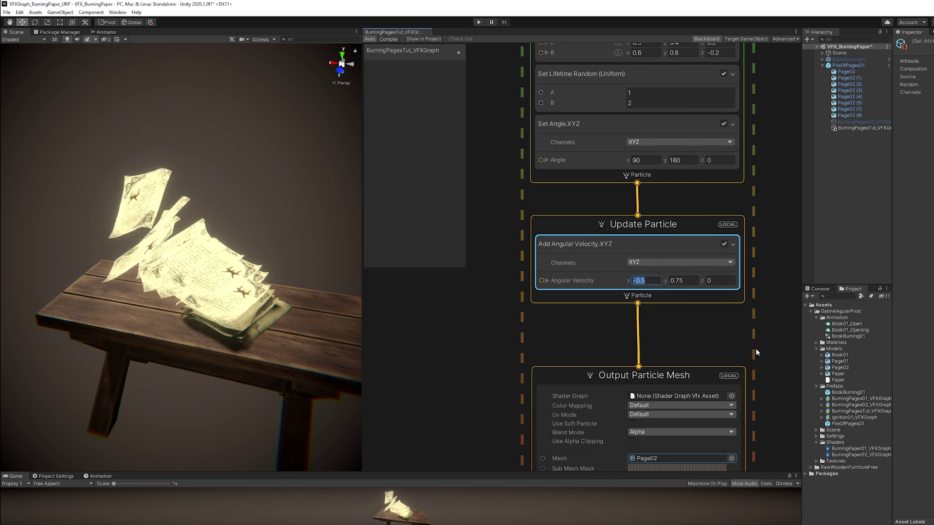
Create a VFX Shader Graph named BurningPaperTut_VFXGraph in the Shaders folder
{"action": "left_click", "coordinate": [848, 443]}
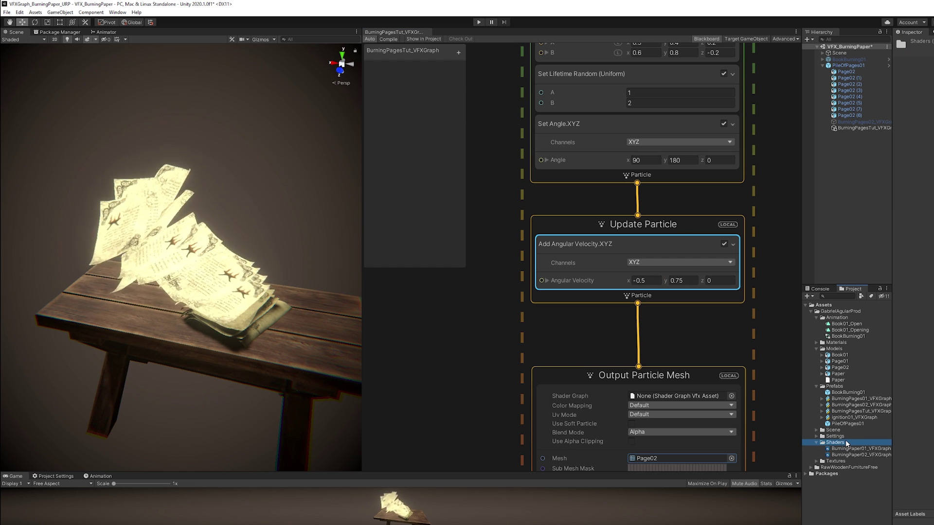
{"action": "right_click", "coordinate": [844, 443]}
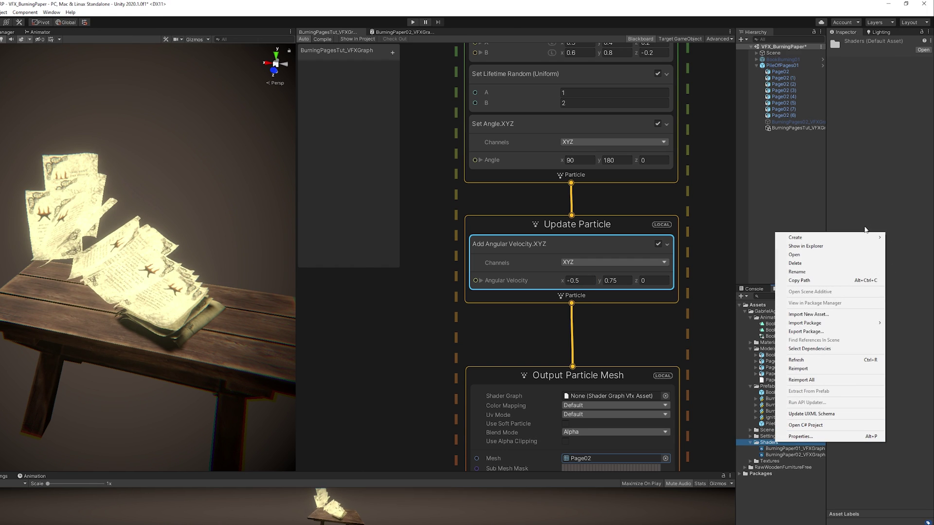
{"action": "mouse_move", "coordinate": [859, 240]}
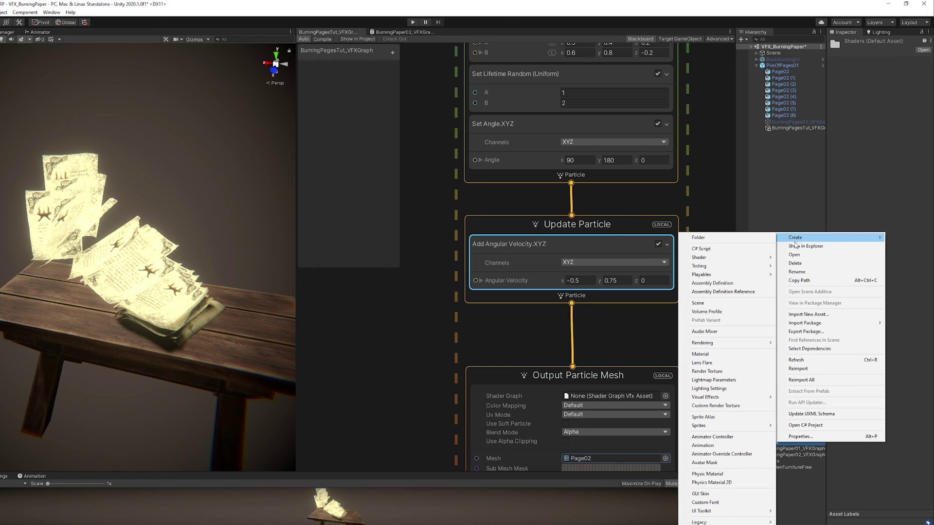
{"action": "mouse_move", "coordinate": [752, 258]}
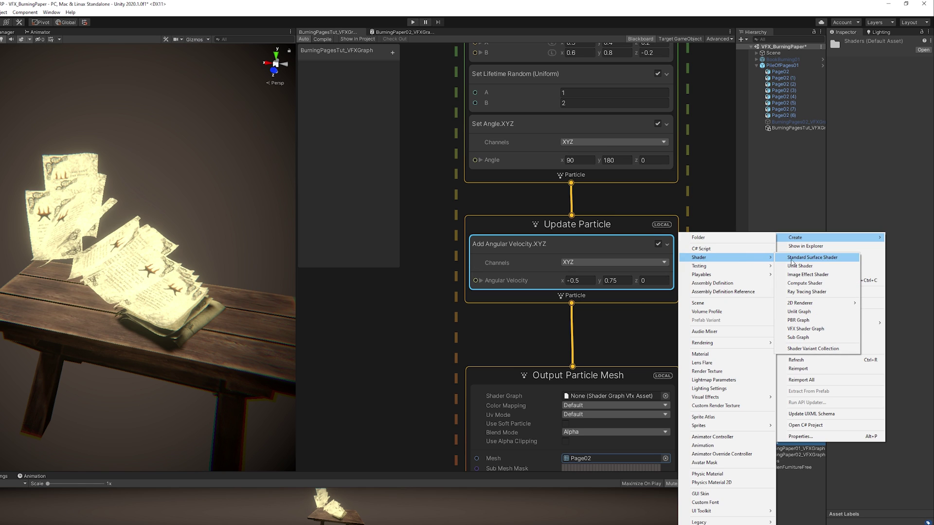
{"action": "left_click", "coordinate": [810, 332]}
{"action": "type", "text": "Burnin"}
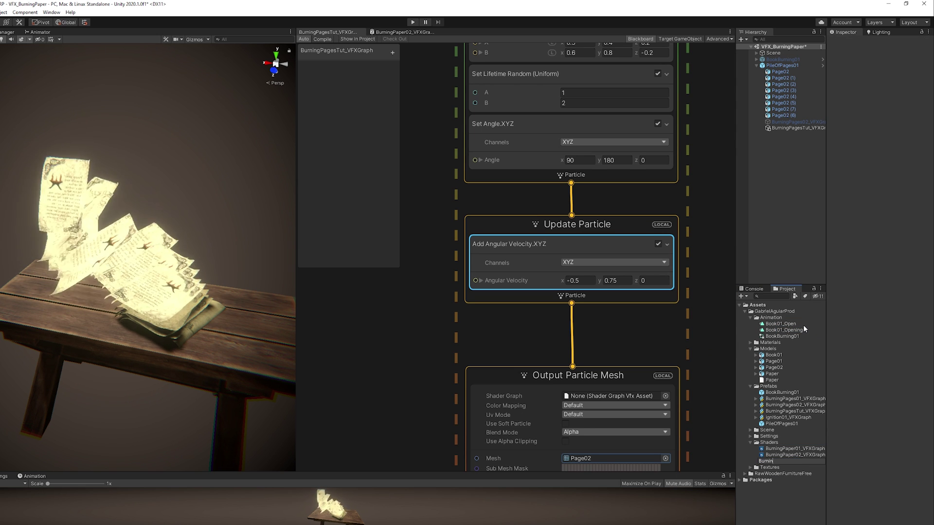
{"action": "type", "text": "gPaperTut_VFXGraph"}
{"action": "key", "text": "Return"}
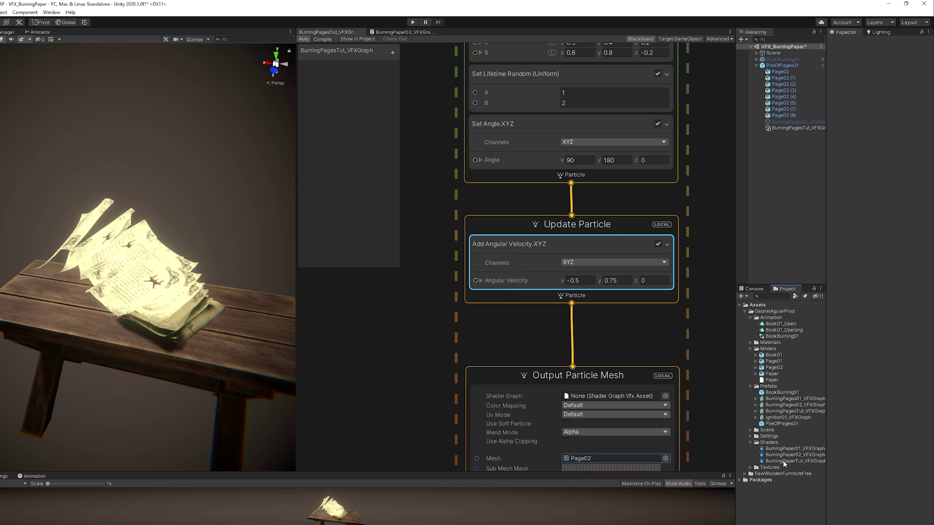
Open the BurningPaperTut_VFXGraph shader and enable Alpha Mask on the Visual Effect Master node
{"action": "double_click", "coordinate": [774, 461]}
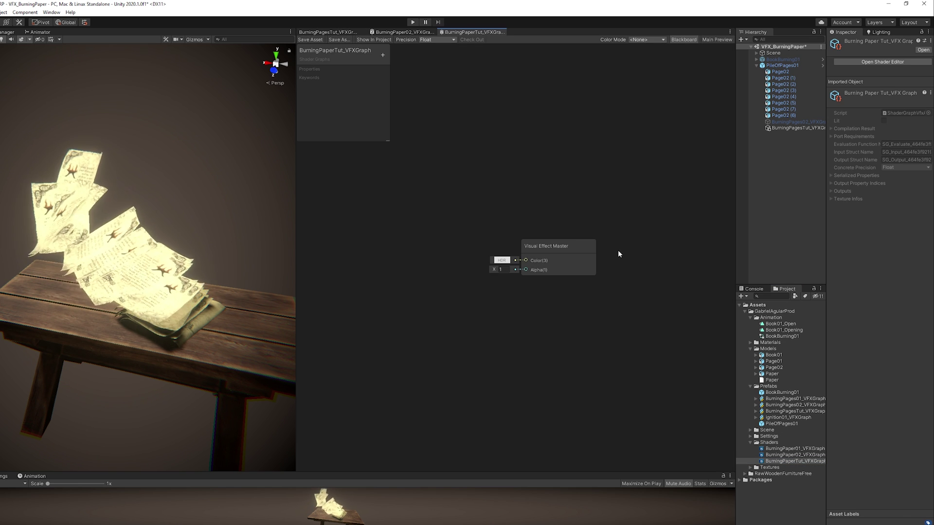
{"action": "left_click", "coordinate": [608, 213]}
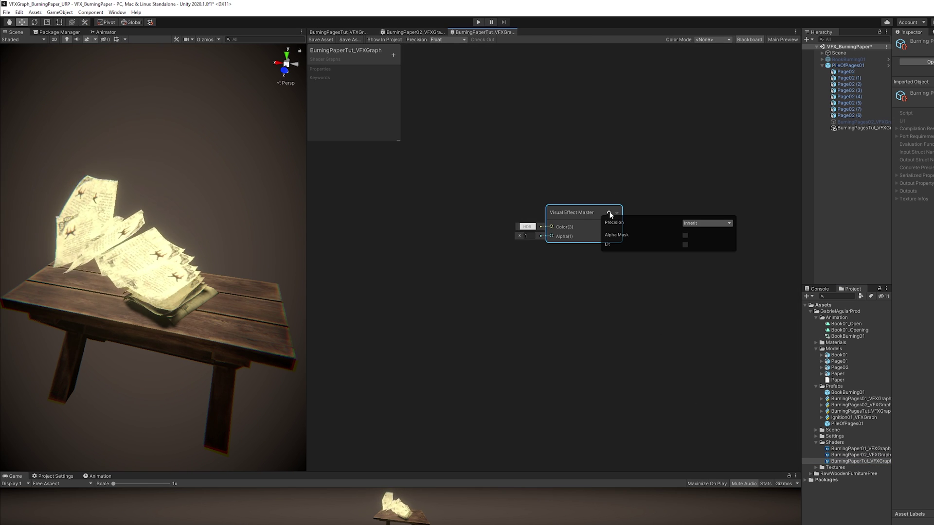
{"action": "left_click", "coordinate": [685, 236]}
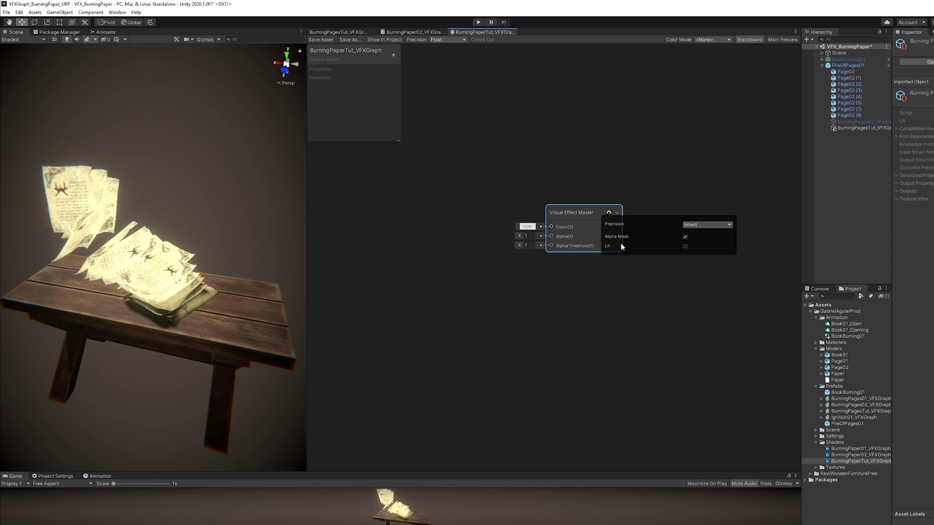
{"action": "left_click", "coordinate": [608, 213]}
{"action": "middle_click_drag", "start_coordinate": [411, 273], "coordinate": [504, 286]}
Add a Color property to the shader graph and set its mode to HDR
{"action": "left_click", "coordinate": [393, 55]}
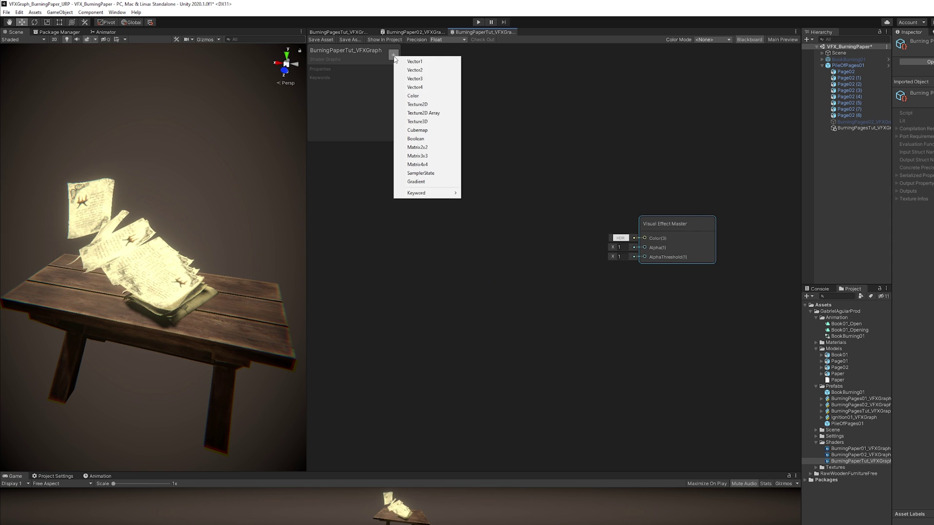
{"action": "left_click", "coordinate": [414, 97]}
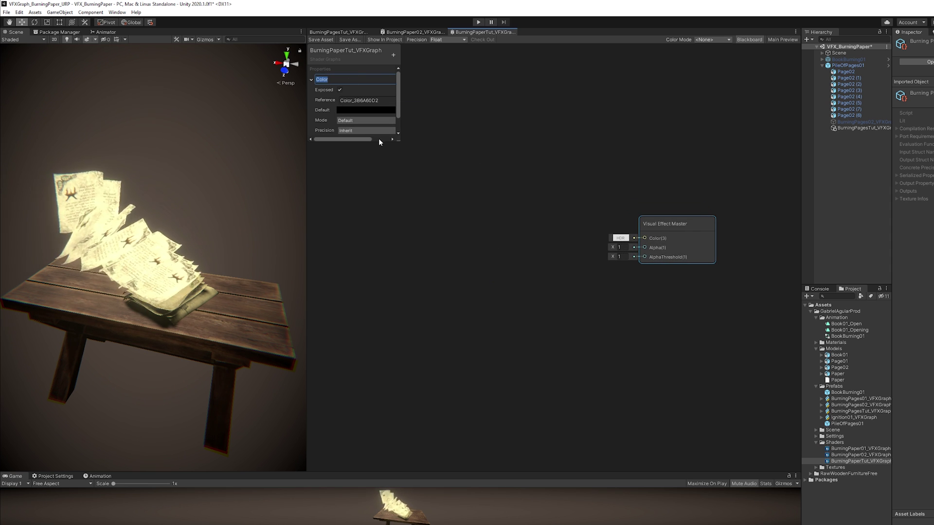
{"action": "left_click_drag", "start_coordinate": [398, 140], "coordinate": [424, 200]}
{"action": "left_click", "coordinate": [366, 122]}
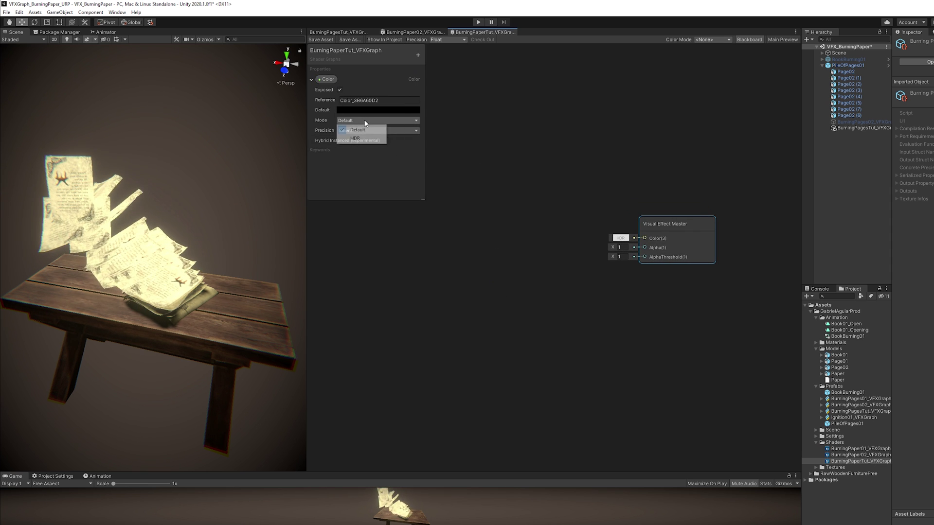
{"action": "left_click", "coordinate": [360, 138]}
Set the Color property's default to white with value 100 and alpha 100, and collapse the property
{"action": "left_click", "coordinate": [366, 109]}
{"action": "left_click", "coordinate": [431, 251]}
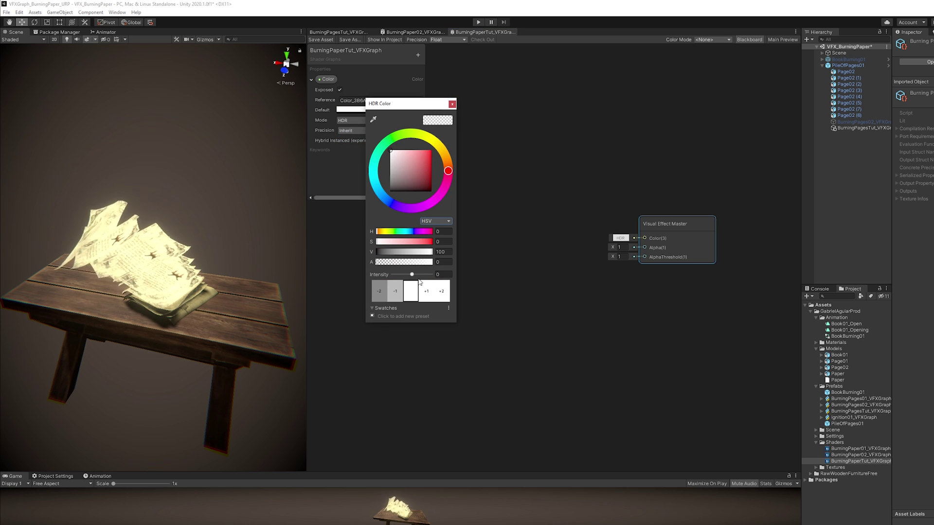
{"action": "left_click", "coordinate": [394, 262]}
{"action": "left_click_drag", "start_coordinate": [394, 262], "coordinate": [429, 260]}
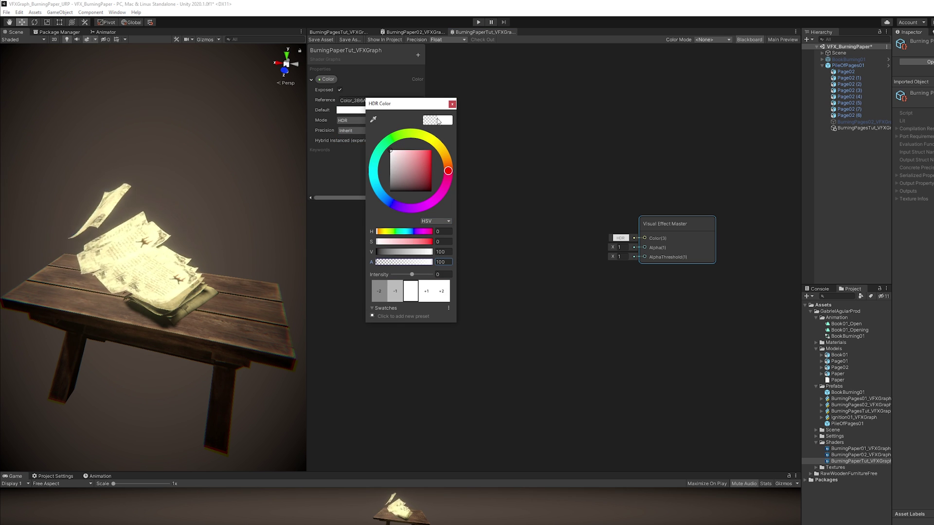
{"action": "left_click", "coordinate": [452, 104]}
{"action": "left_click", "coordinate": [312, 79]}
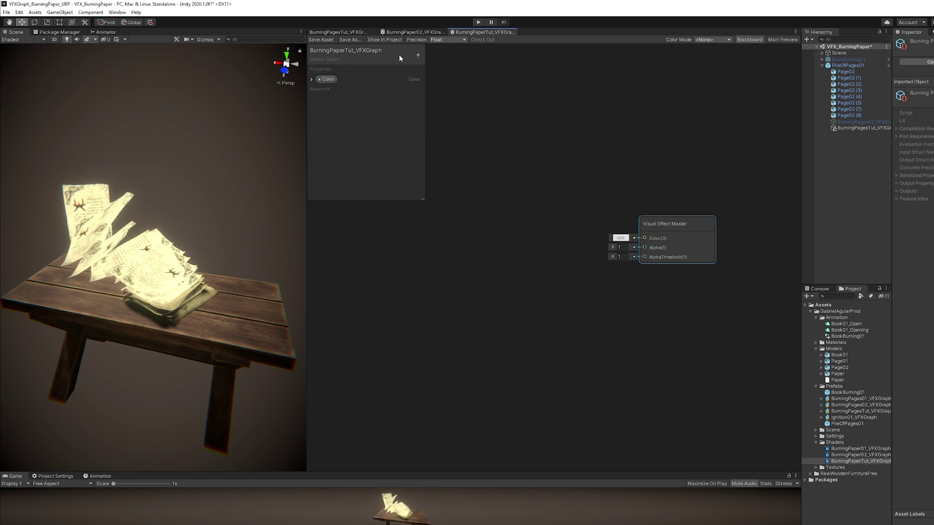
Add a Texture2D property named MainTex to the shader graph
{"action": "left_click", "coordinate": [417, 55]}
{"action": "left_click", "coordinate": [434, 104]}
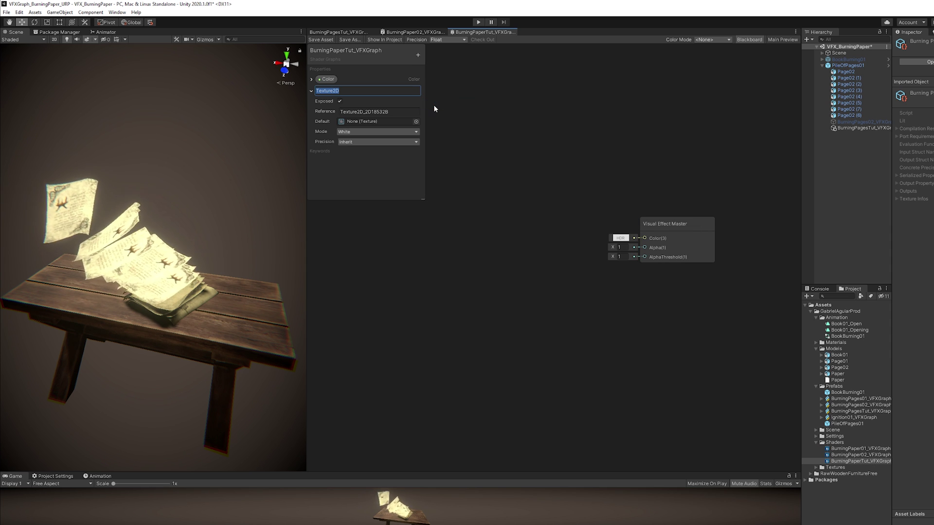
{"action": "type", "text": "MainTex"}
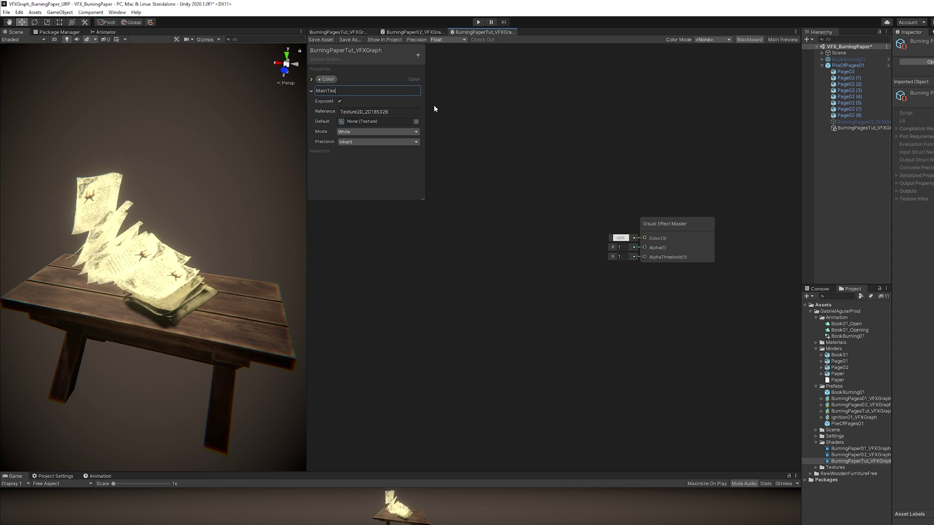
{"action": "key", "text": "Return"}
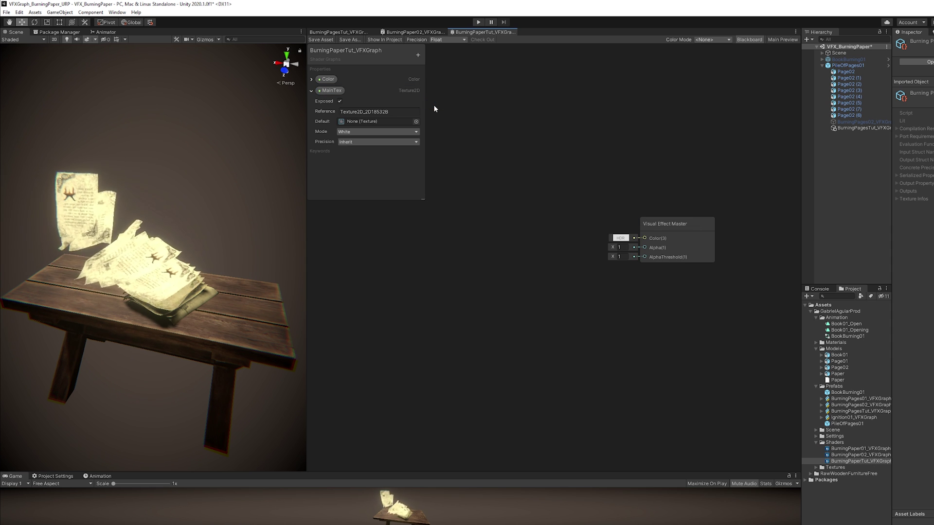
Place the MainTex property in the shader graph and feed it into a new Sample Texture 2D node
{"action": "left_click", "coordinate": [311, 91]}
{"action": "left_click_drag", "start_coordinate": [330, 90], "coordinate": [499, 246]}
{"action": "type", "text": "sample tex"}
{"action": "key", "text": "Return"}
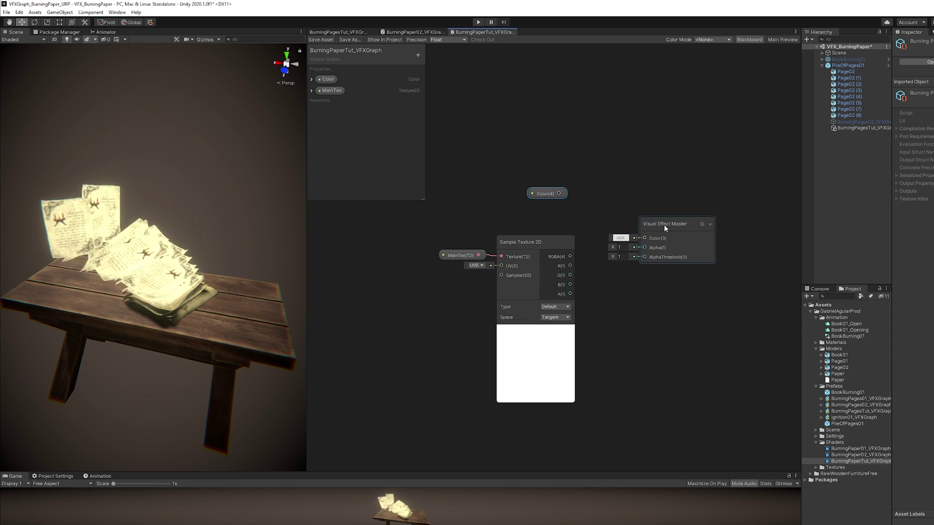
Multiply the Color property by the sampled texture's RGBA, connect the result to the Visual Effect Master's Color, and save the shader
{"action": "left_click_drag", "start_coordinate": [664, 225], "coordinate": [741, 217]}
{"action": "type", "text": "mul"}
{"action": "left_click_drag", "start_coordinate": [558, 194], "coordinate": [618, 219]}
{"action": "left_click", "coordinate": [675, 283]}
{"action": "left_click_drag", "start_coordinate": [570, 257], "coordinate": [611, 239]}
{"action": "left_click", "coordinate": [644, 250]}
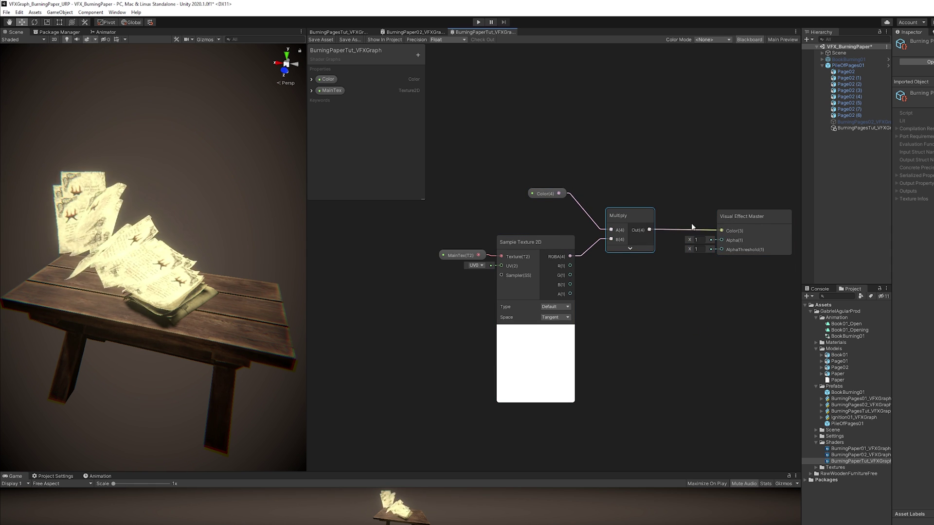
{"action": "left_click", "coordinate": [329, 39]}
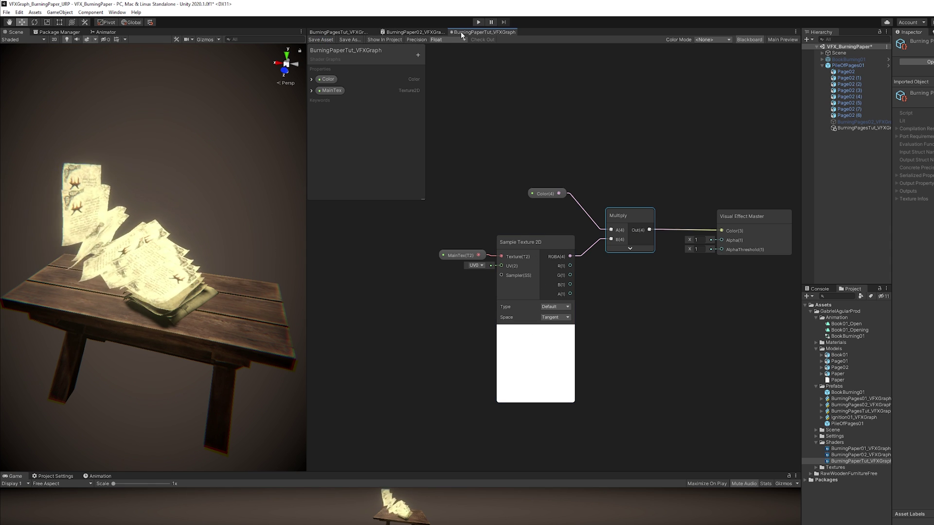
In the BurningPagesTut_VFXGraph, assign BurningPaperTut_VFXGraph as the Output Particle Mesh's shader graph
{"action": "left_click", "coordinate": [340, 32]}
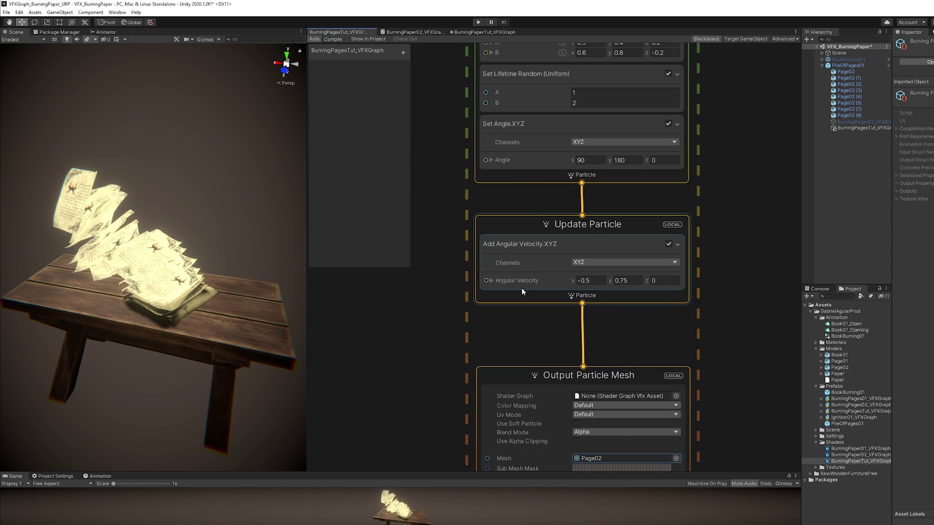
{"action": "middle_click_drag", "start_coordinate": [415, 341], "coordinate": [422, 242]}
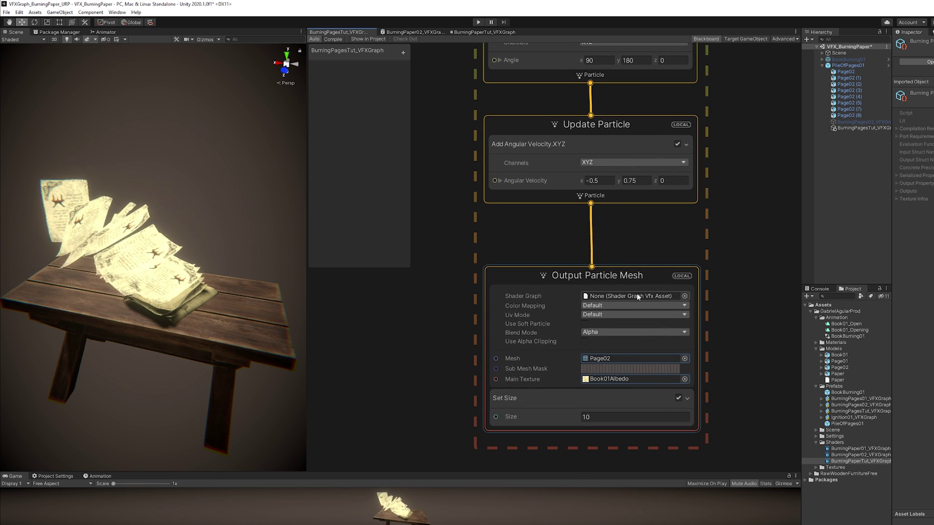
{"action": "left_click", "coordinate": [685, 297]}
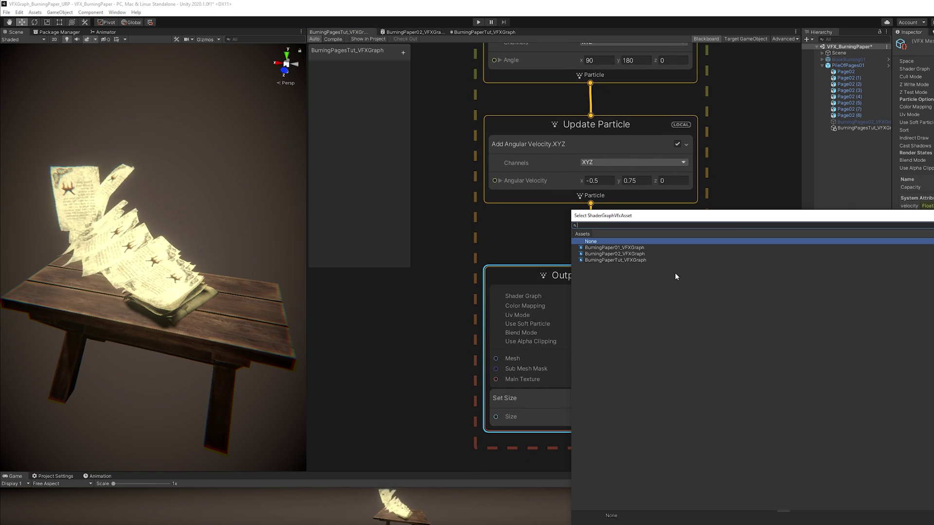
{"action": "left_click", "coordinate": [623, 260]}
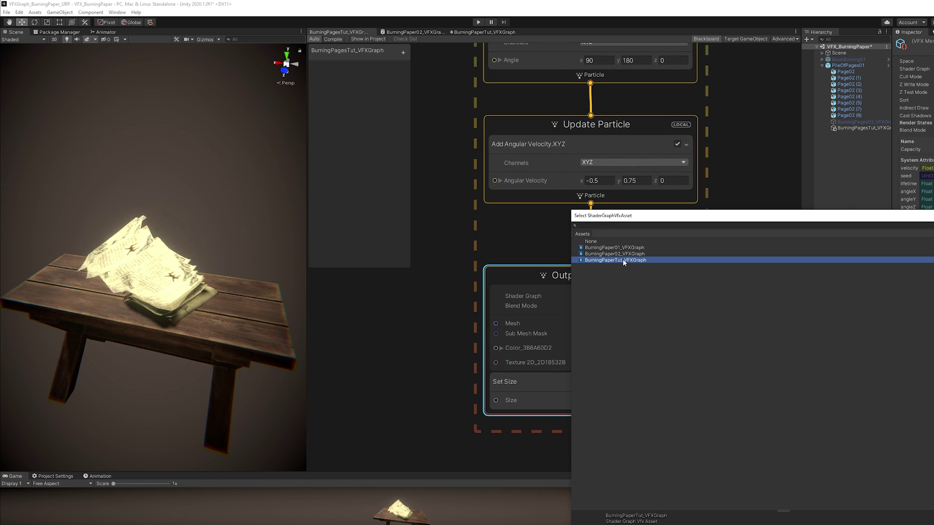
{"action": "double_click", "coordinate": [624, 261]}
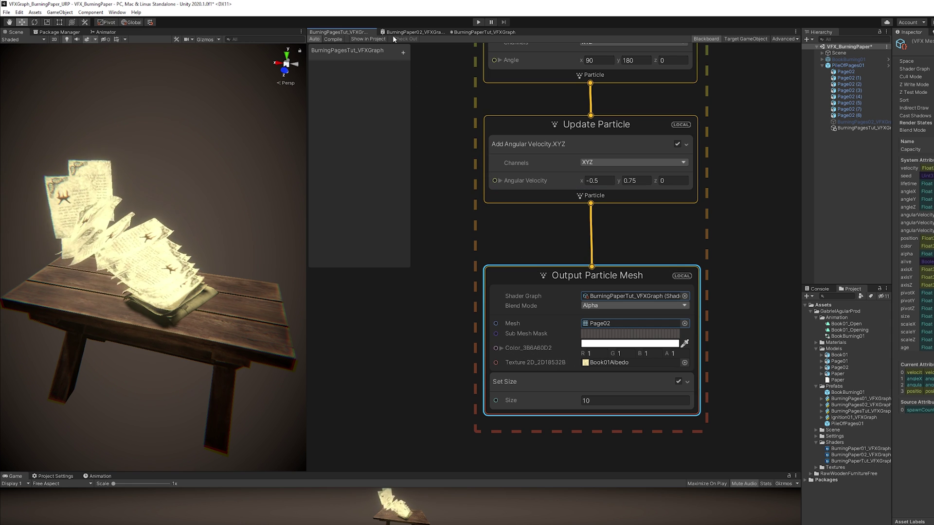
In the BurningPaperTut_VFXGraph shader, set the property references to Color_ and MainTex_, then collapse both properties and enlarge the Blackboard
{"action": "left_click", "coordinate": [454, 33]}
{"action": "left_click", "coordinate": [310, 80]}
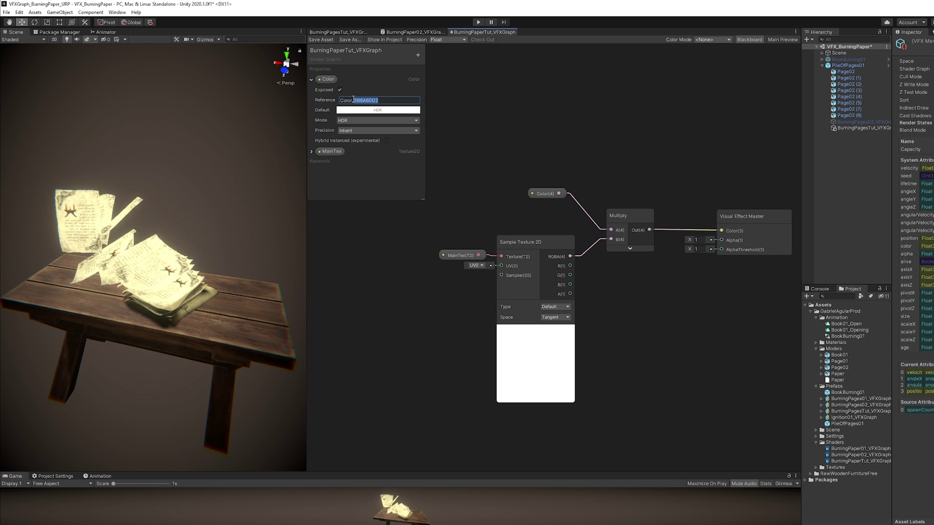
{"action": "left_click", "coordinate": [312, 151]}
{"action": "left_click", "coordinate": [392, 171]}
{"action": "type", "text": "MainTex_"}
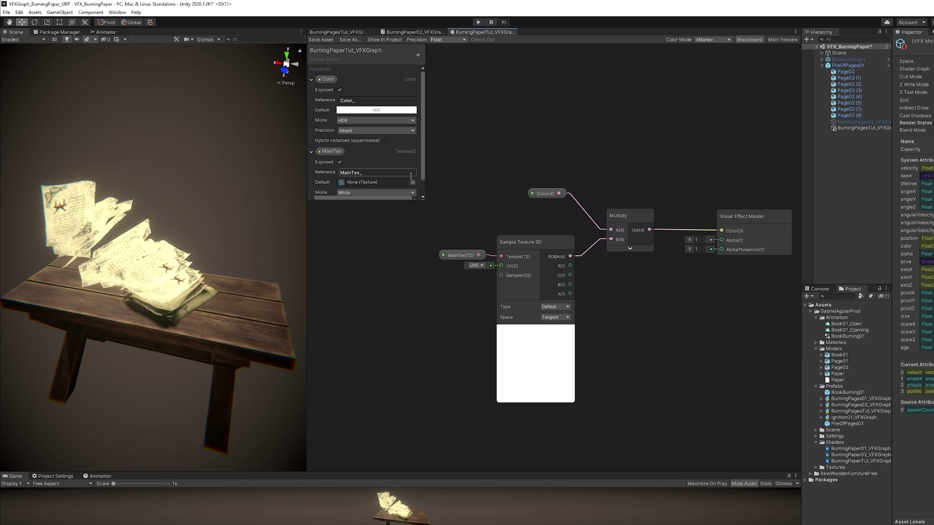
{"action": "left_click", "coordinate": [311, 79]}
{"action": "left_click", "coordinate": [311, 91]}
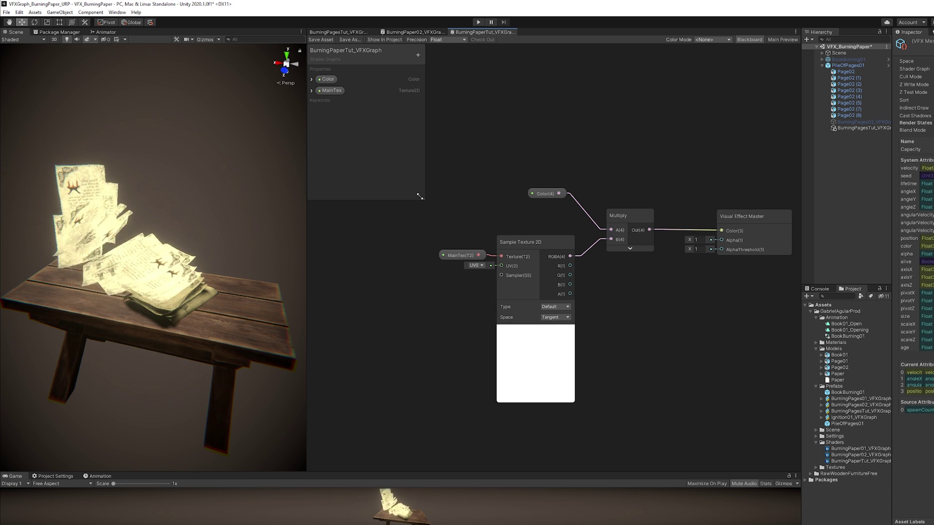
{"action": "left_click_drag", "start_coordinate": [420, 196], "coordinate": [422, 265]}
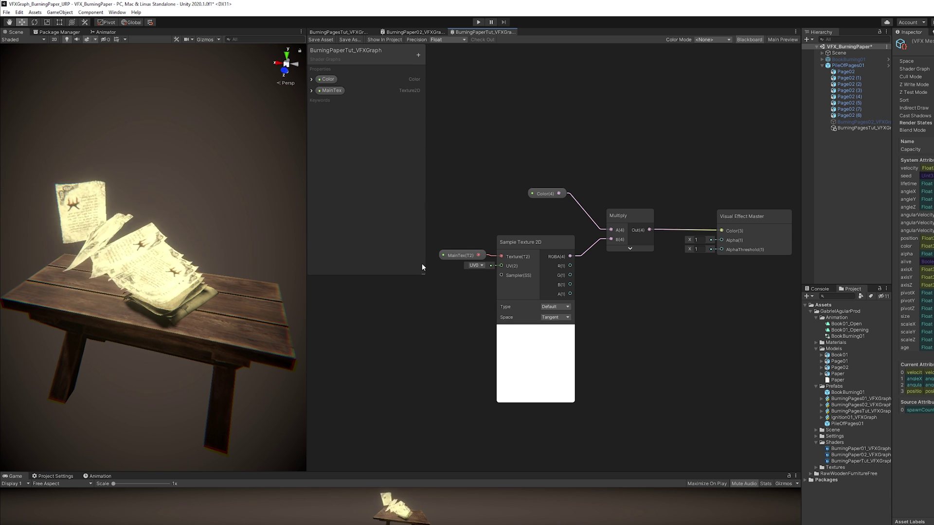
Collapse the Sample Texture 2D preview and add a Simple Noise node below it
{"action": "scroll", "coordinate": [516, 235], "scroll_direction": "down", "scroll_amount": 1}
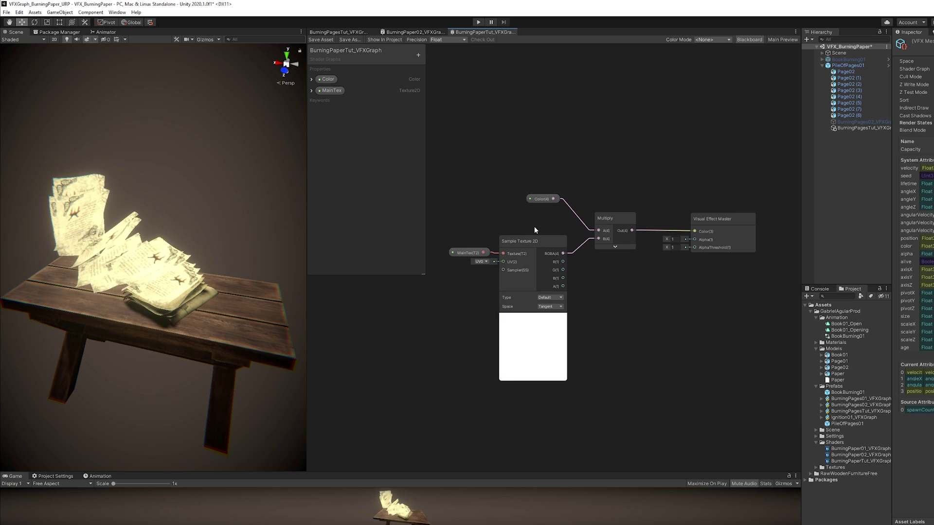
{"action": "left_click", "coordinate": [534, 319]}
{"action": "middle_click_drag", "start_coordinate": [601, 313], "coordinate": [557, 219]}
{"action": "left_click", "coordinate": [506, 270]}
{"action": "key", "text": "space"}
{"action": "type", "text": "simple"}
{"action": "key", "text": "Return"}
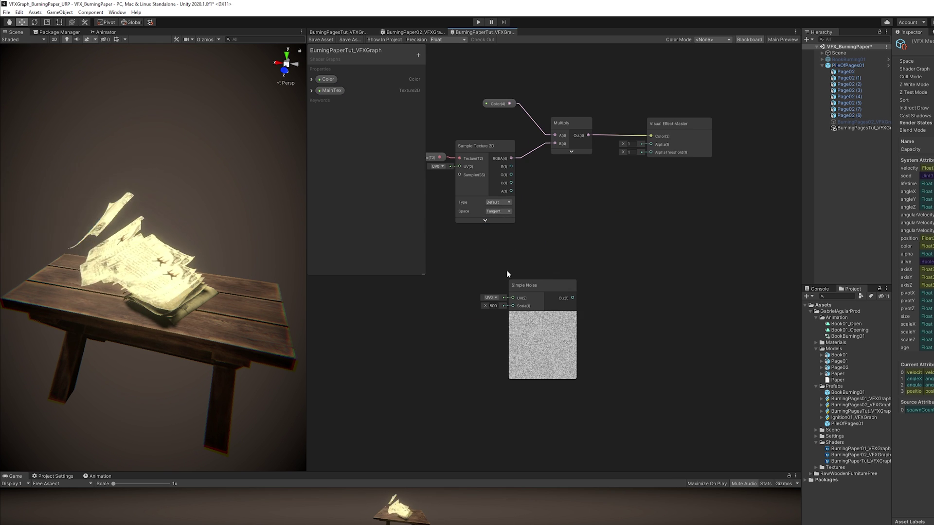
Set the Simple Noise node's scale to 50
{"action": "scroll", "coordinate": [490, 311], "scroll_direction": "up", "scroll_amount": 2}
{"action": "left_click", "coordinate": [499, 302]}
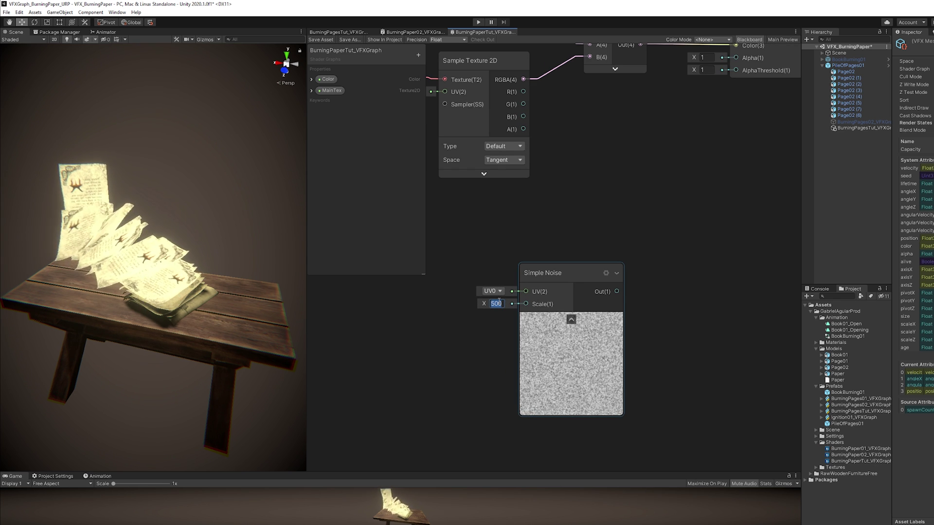
{"action": "type", "text": "50"}
{"action": "scroll", "coordinate": [499, 301], "scroll_direction": "down", "scroll_amount": 3}
{"action": "scroll", "coordinate": [579, 270], "scroll_direction": "up", "scroll_amount": 3}
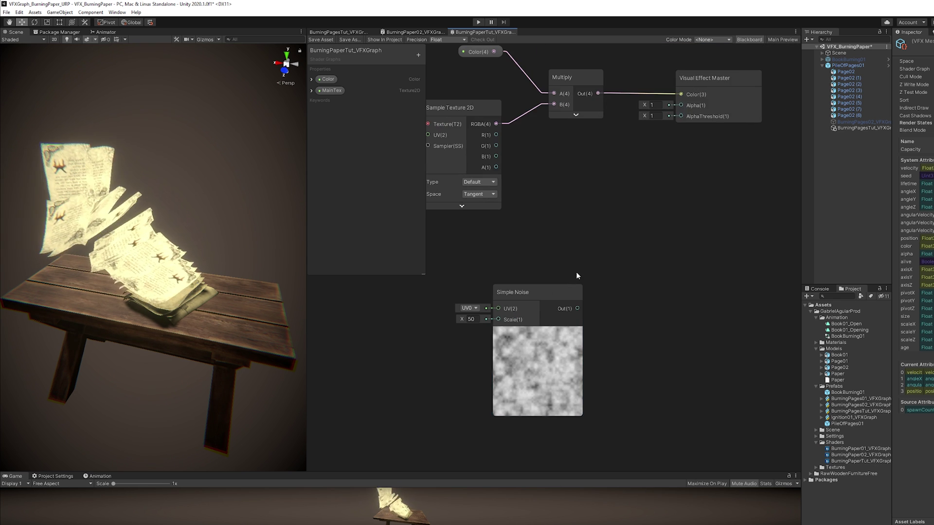
Move the Visual Effect Master farther from the color Multiply and create a second Multiply node fed by the Simple Noise output
{"action": "middle_click_drag", "start_coordinate": [653, 154], "coordinate": [604, 212]}
{"action": "scroll", "coordinate": [641, 163], "scroll_direction": "down", "scroll_amount": 3}
{"action": "left_click_drag", "start_coordinate": [658, 148], "coordinate": [742, 141]}
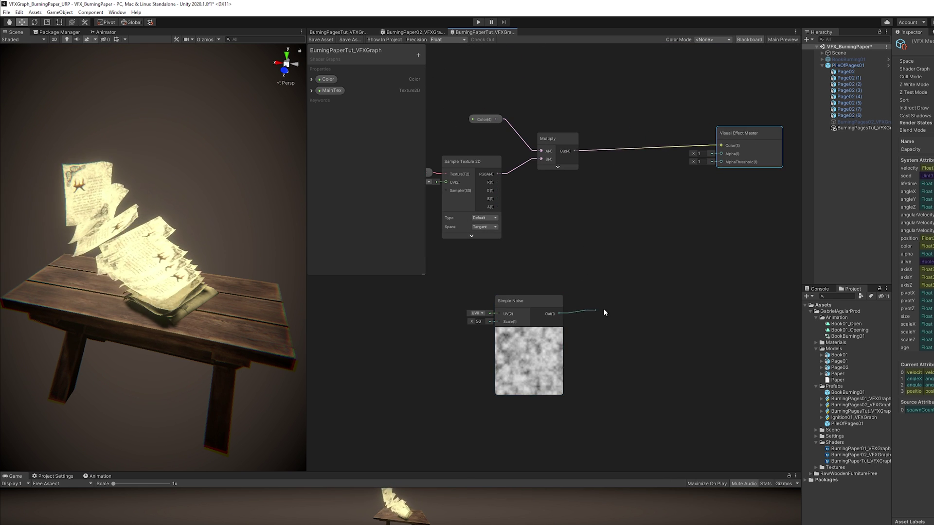
{"action": "key", "text": "space"}
{"action": "type", "text": "mul"}
{"action": "left_click", "coordinate": [687, 339]}
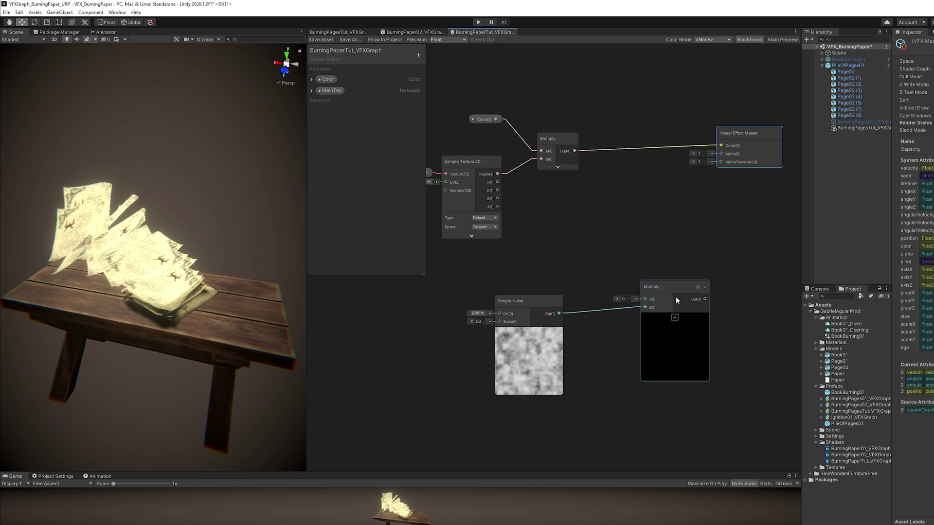
Route the color Multiply through the noise Multiply into the master's Color, connect Simple Noise to Alpha, and save the shader
{"action": "left_click_drag", "start_coordinate": [575, 150], "coordinate": [757, 139]}
{"action": "left_click_drag", "start_coordinate": [542, 312], "coordinate": [750, 154]}
{"action": "left_click", "coordinate": [320, 40]}
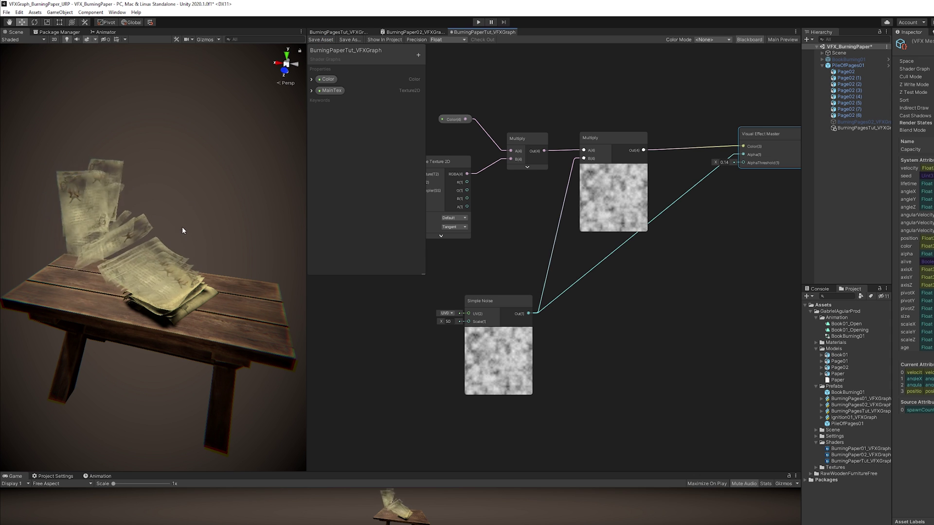
Add a Vector1 property named AlphaClip to the shader graph
{"action": "left_click", "coordinate": [418, 55]}
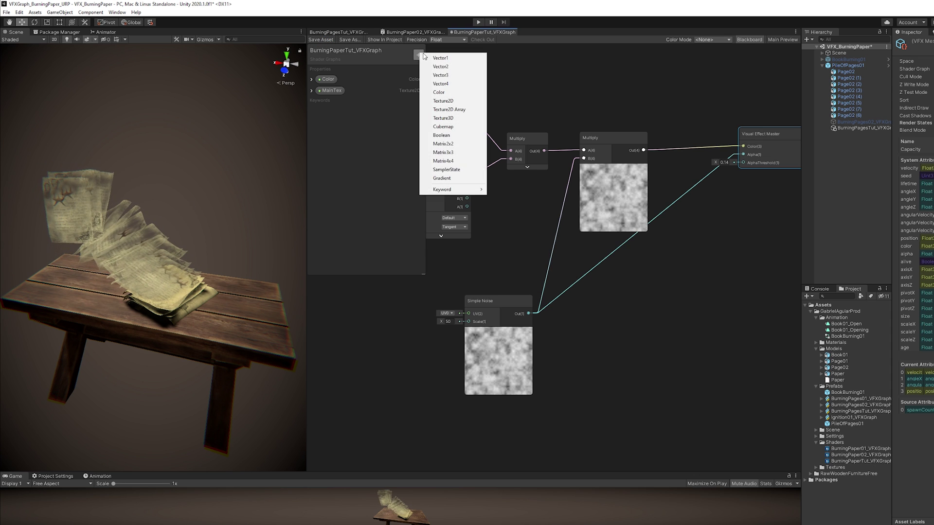
{"action": "left_click", "coordinate": [441, 59]}
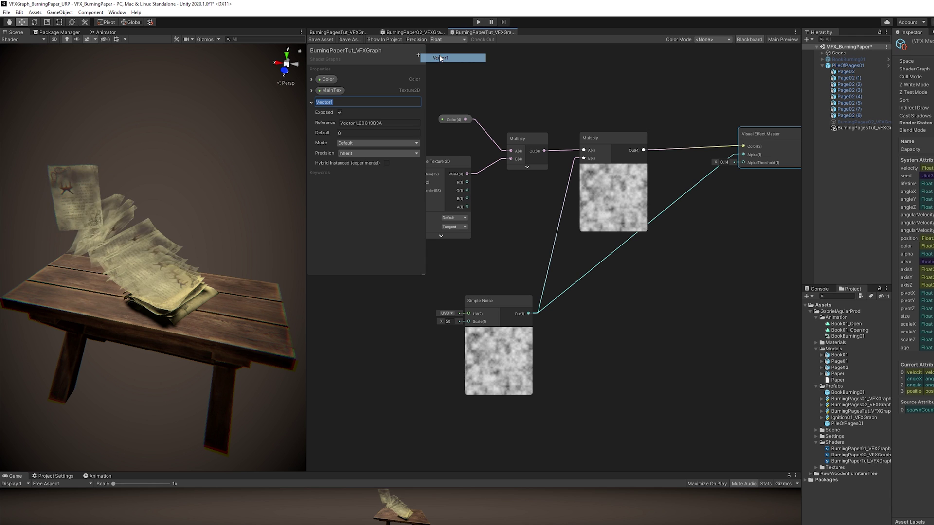
{"action": "type", "text": "AlphaClip"}
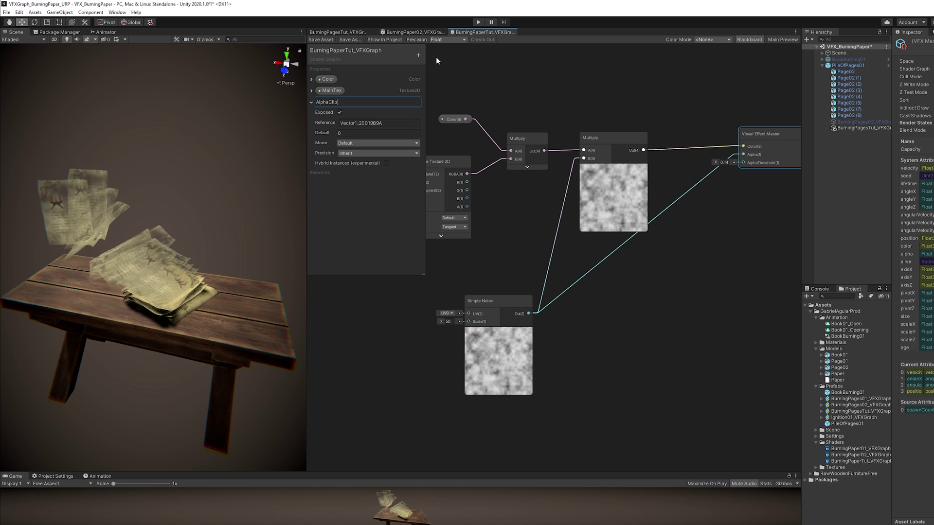
{"action": "key", "text": "Return"}
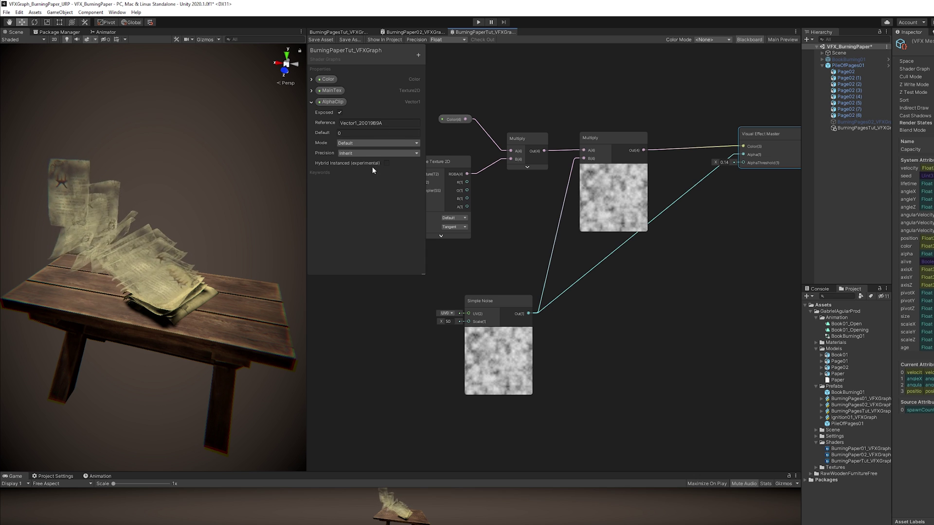
Set the AlphaClip property's mode to Slider and its default to 0.1
{"action": "left_click", "coordinate": [369, 143]}
{"action": "left_click", "coordinate": [355, 155]}
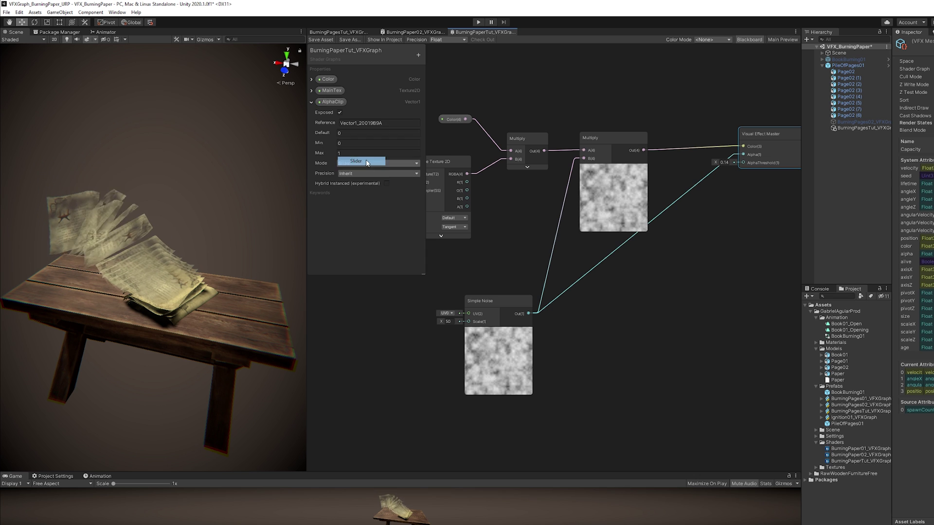
{"action": "left_click", "coordinate": [354, 133]}
{"action": "type", "text": "0.1"}
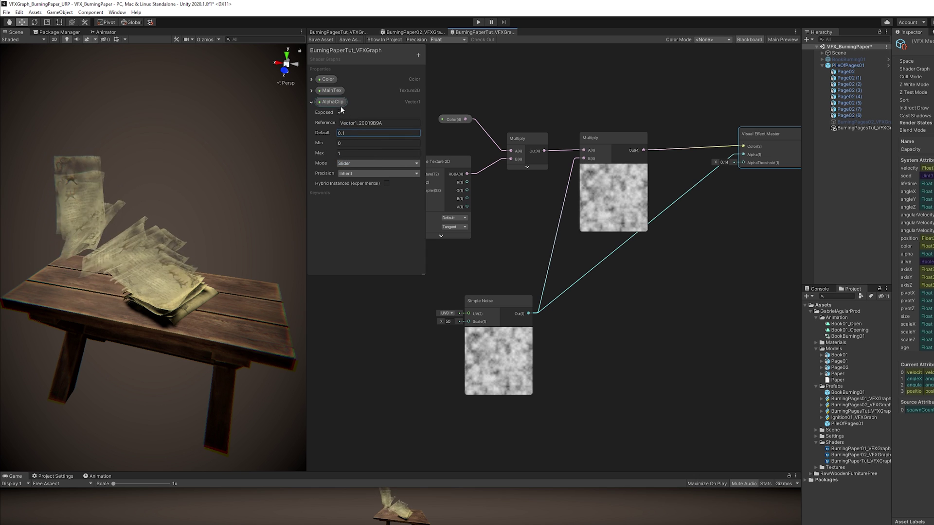
Connect the AlphaClip property to the Visual Effect Master's AlphaThreshold and set its reference to AlphaClip_
{"action": "left_click_drag", "start_coordinate": [337, 103], "coordinate": [713, 176]}
{"action": "left_click", "coordinate": [553, 155]}
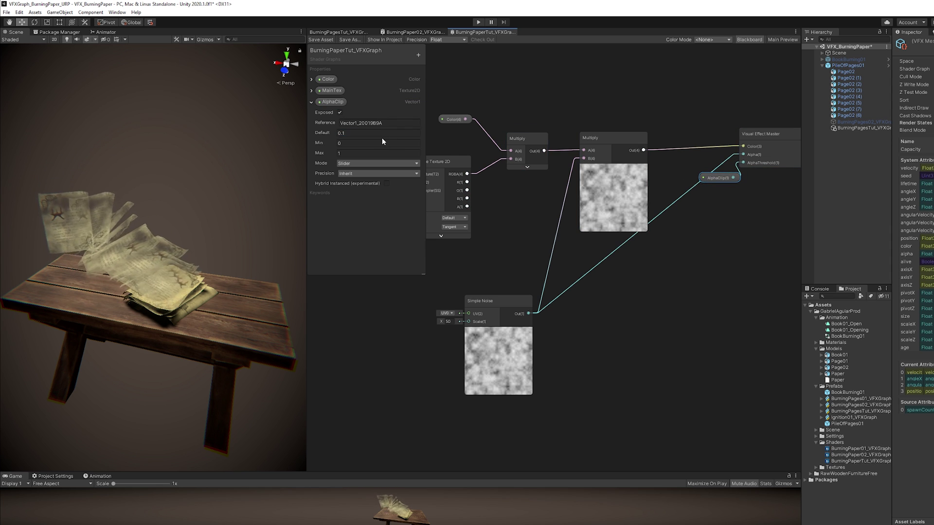
{"action": "double_click", "coordinate": [364, 123]}
{"action": "type", "text": "AlphaCl"}
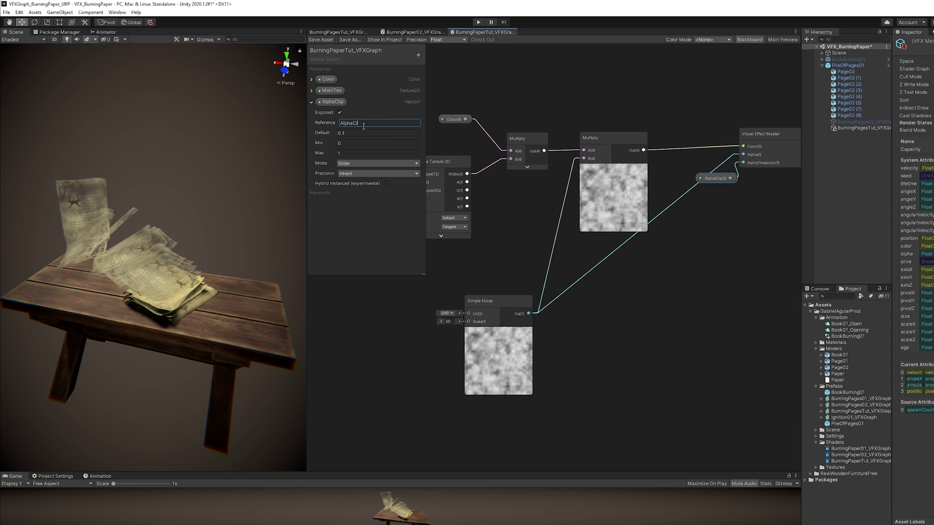
{"action": "type", "text": "ip"}
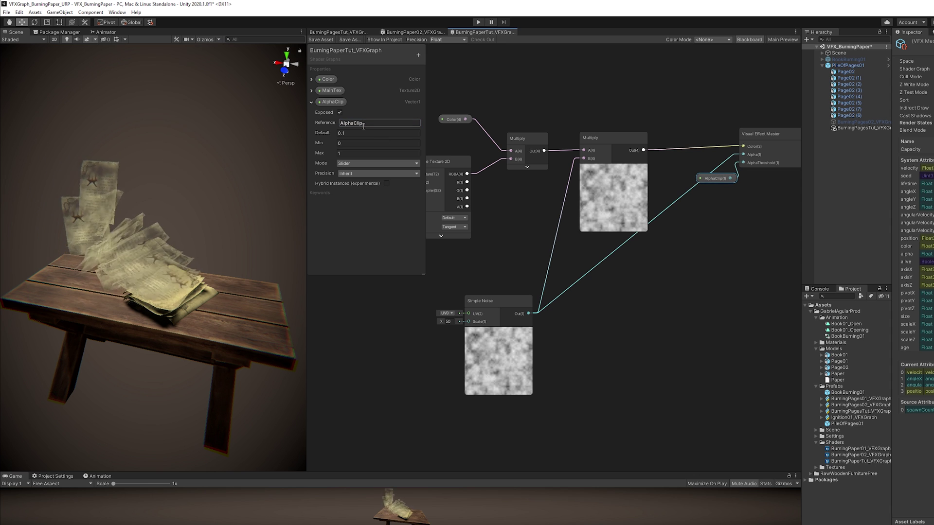
{"action": "type", "text": "_"}
Widen the Scene view and set the Output Particle Mesh's blend mode to Opaque in the BurningPagesTut_VFXGraph
{"action": "scroll", "coordinate": [117, 229], "scroll_direction": "up", "scroll_amount": 3}
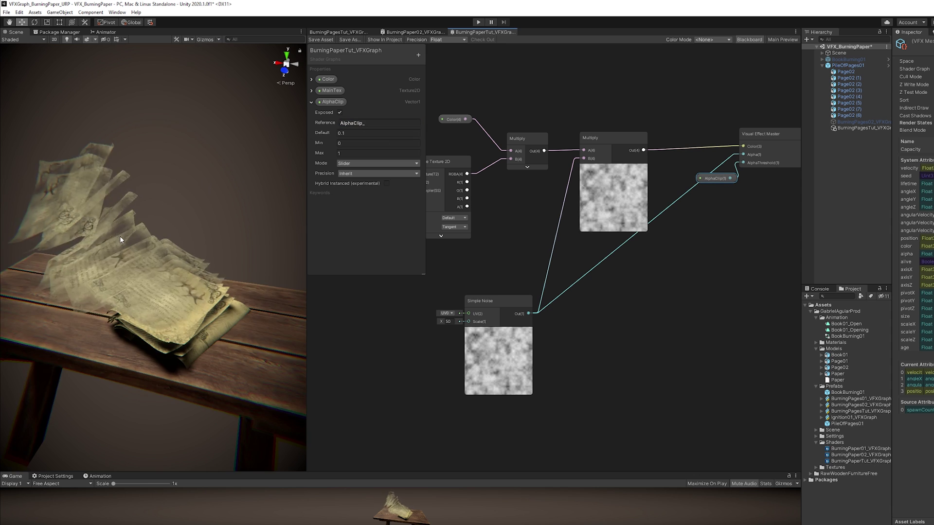
{"action": "left_click_drag", "start_coordinate": [307, 122], "coordinate": [340, 121]}
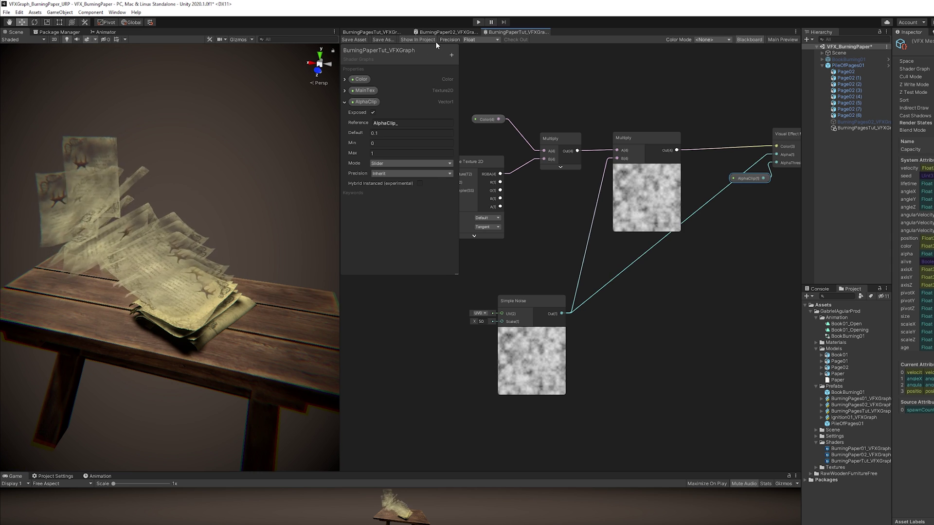
{"action": "left_click", "coordinate": [370, 28]}
{"action": "scroll", "coordinate": [442, 302], "scroll_direction": "up", "scroll_amount": 3}
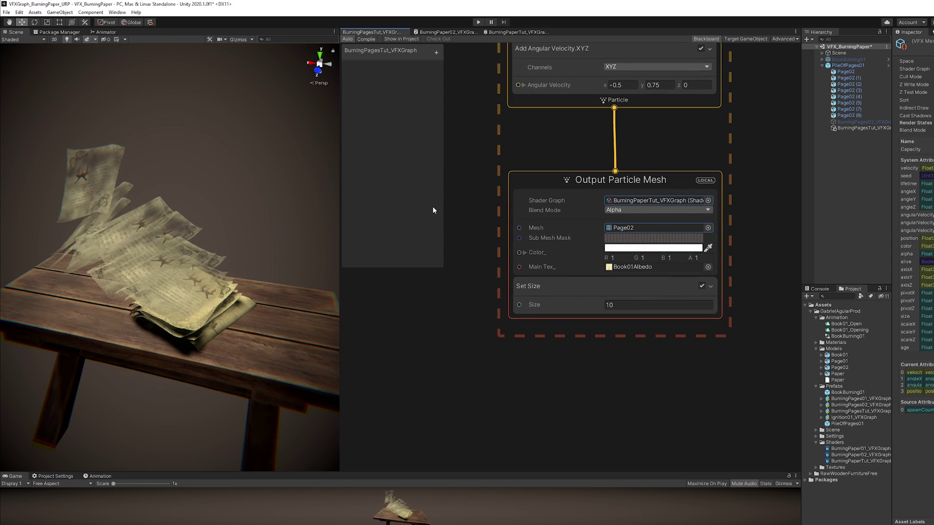
{"action": "left_click", "coordinate": [619, 209]}
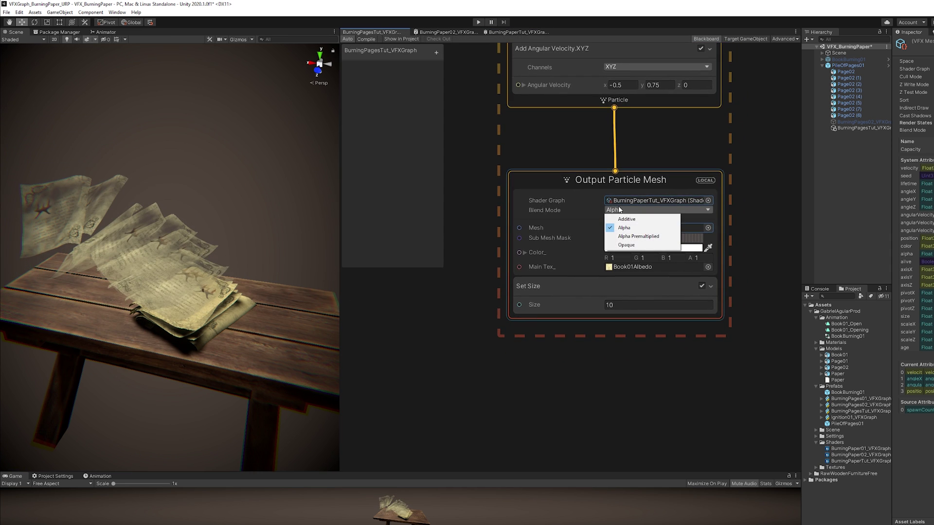
{"action": "left_click", "coordinate": [628, 245]}
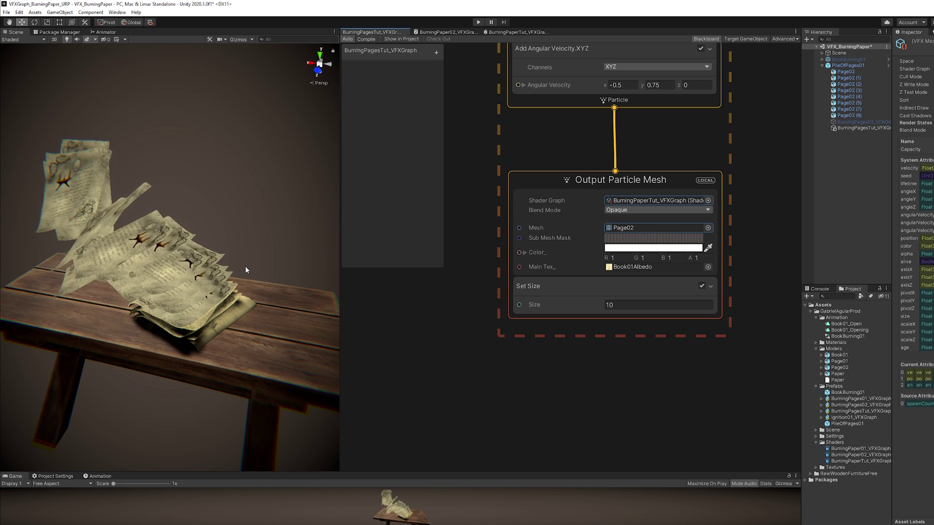
Add a Vector1 property named DissolveAmount to the BurningPaperTut_VFXGraph shader graph
{"action": "left_click", "coordinate": [511, 32]}
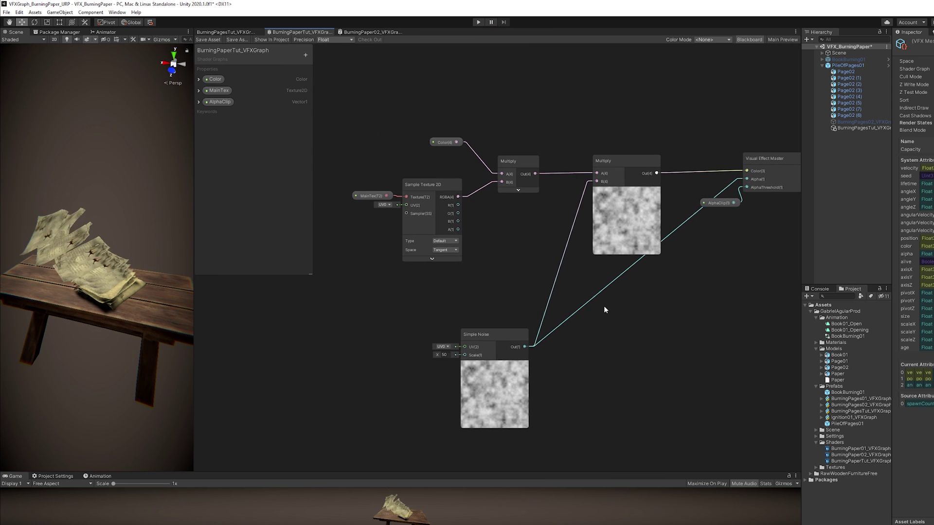
{"action": "left_click", "coordinate": [306, 55]}
{"action": "left_click", "coordinate": [331, 59]}
{"action": "type", "text": "Dissolv"}
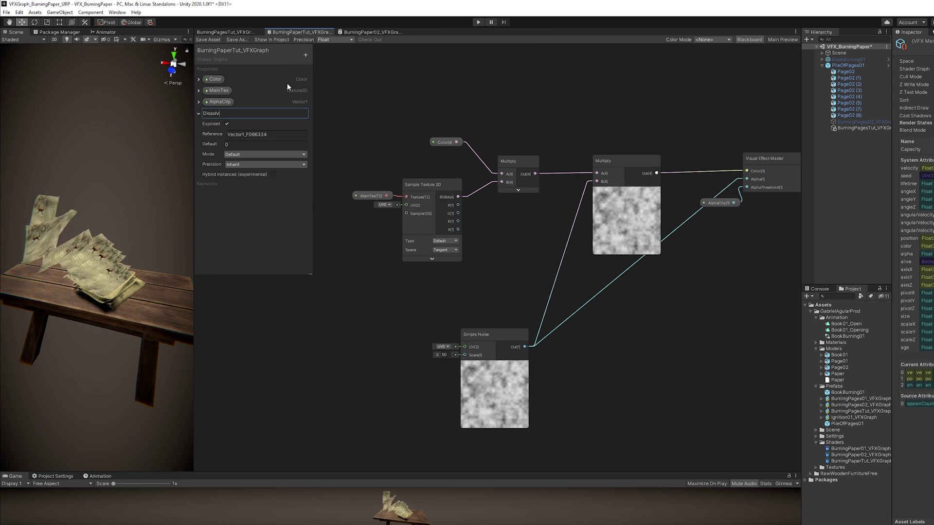
{"action": "type", "text": "eAmount"}
{"action": "key", "text": "Return"}
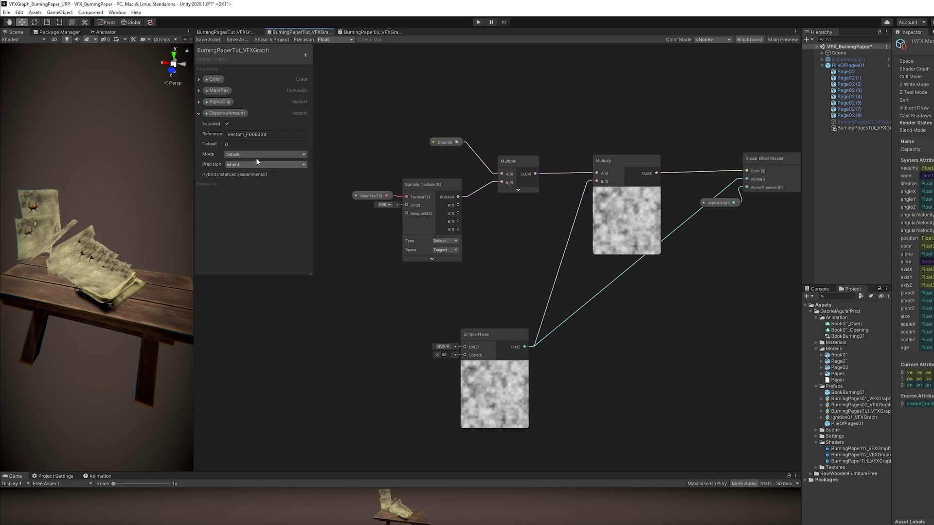
Set DissolveAmount's mode to Slider and its default to 0.5, and place the property above AlphaClip
{"action": "left_click", "coordinate": [254, 153]}
{"action": "left_click", "coordinate": [243, 170]}
{"action": "left_click", "coordinate": [242, 144]}
{"action": "type", "text": "0.5"}
{"action": "left_click_drag", "start_coordinate": [227, 113], "coordinate": [225, 97]}
Place the DissolveAmount property in the graph and add an Add node combining it with the Simple Noise output
{"action": "middle_click_drag", "start_coordinate": [374, 275], "coordinate": [422, 236]}
{"action": "left_click_drag", "start_coordinate": [539, 302], "coordinate": [406, 316]}
{"action": "left_click_drag", "start_coordinate": [227, 103], "coordinate": [351, 247]}
{"action": "middle_click_drag", "start_coordinate": [369, 246], "coordinate": [419, 242]}
{"action": "left_click_drag", "start_coordinate": [491, 317], "coordinate": [553, 291]}
{"action": "type", "text": "add"}
{"action": "double_click", "coordinate": [585, 330]}
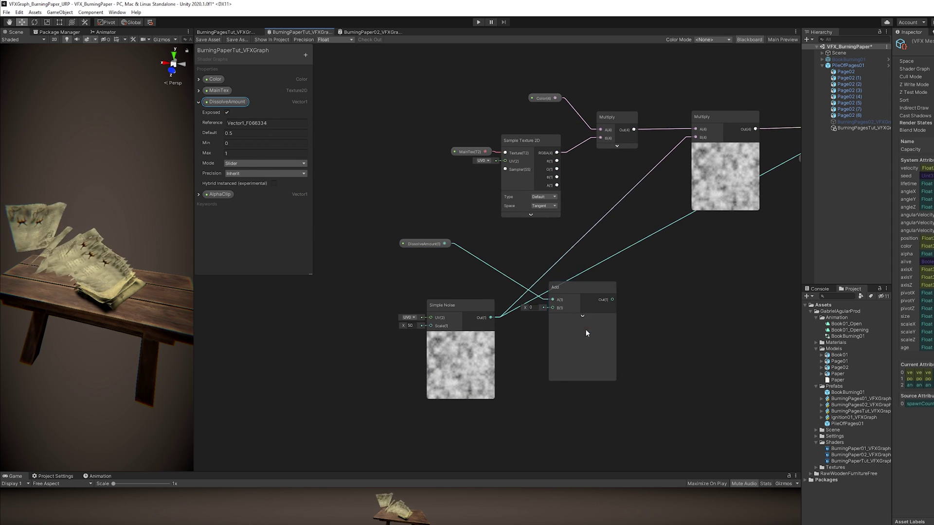
{"action": "left_click_drag", "start_coordinate": [489, 317], "coordinate": [550, 308]}
{"action": "left_click_drag", "start_coordinate": [565, 288], "coordinate": [539, 294]}
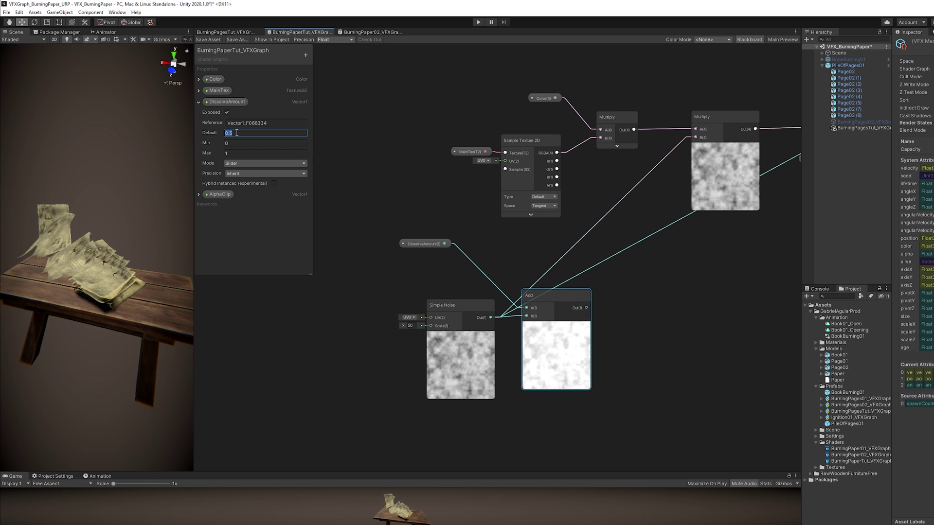
Test DissolveAmount defaults of 1 and 0, and restore it to 0.5
{"action": "type", "text": "1"}
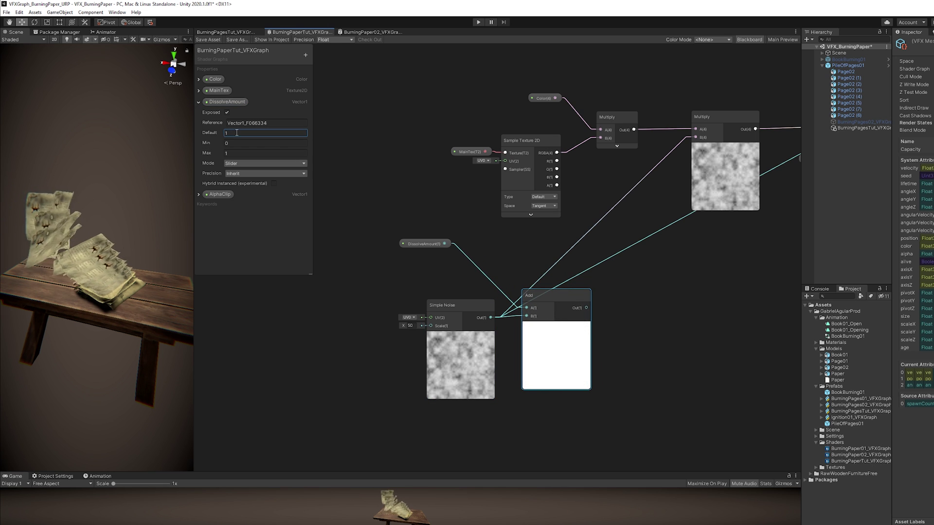
{"action": "type", "text": "0"}
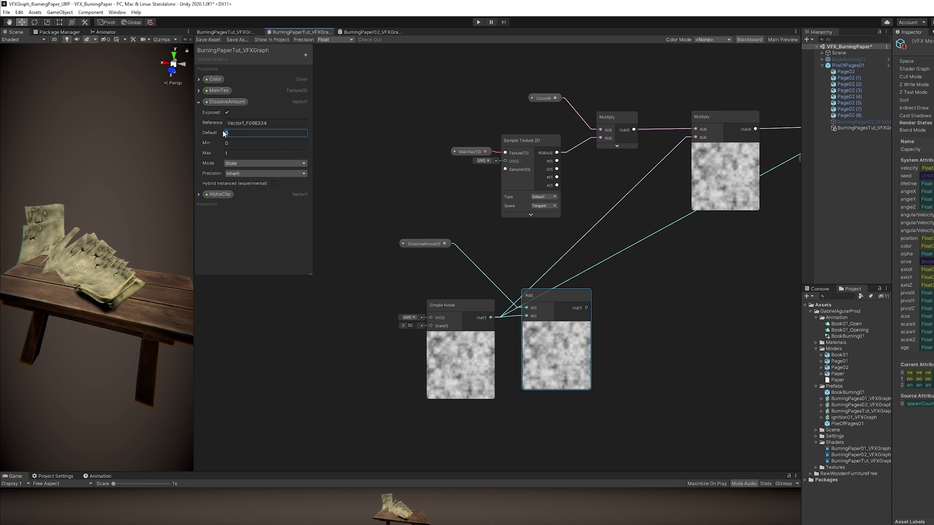
{"action": "type", "text": "0.5"}
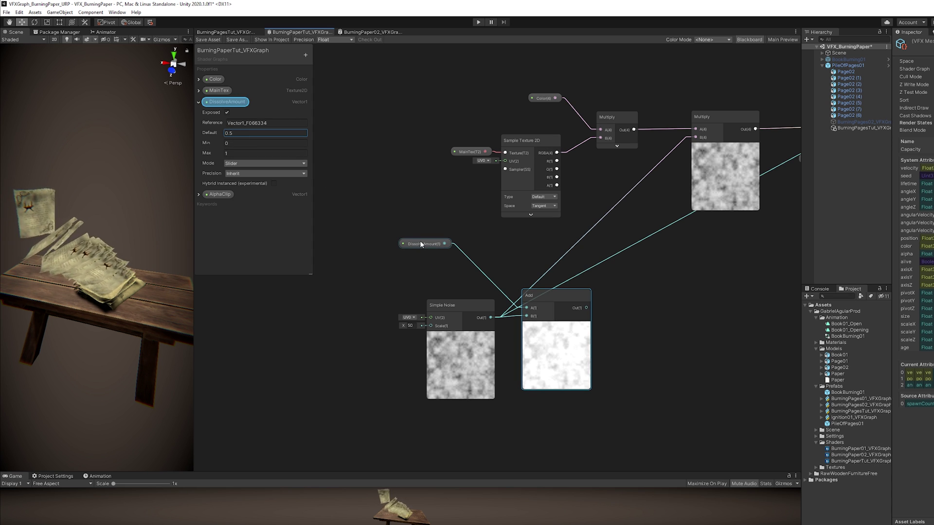
Add a Remap node fed by DissolveAmount with In Min Max 0 to 1 and Out Min Max 0.5 to 1.3
{"action": "mouse_move", "coordinate": [421, 243]}
{"action": "left_mouse_down"}
{"action": "mouse_move", "coordinate": [354, 240]}
{"action": "mouse_move", "coordinate": [411, 249]}
{"action": "left_mouse_up"}
{"action": "type", "text": "remap"}
{"action": "key", "text": "Return"}
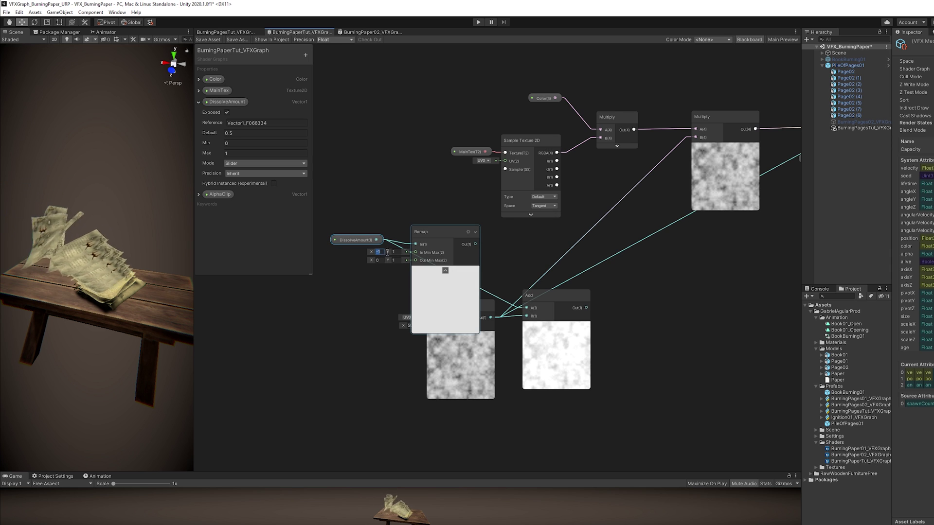
{"action": "type", "text": "0"}
{"action": "scroll", "coordinate": [387, 251], "scroll_direction": "up", "scroll_amount": 2}
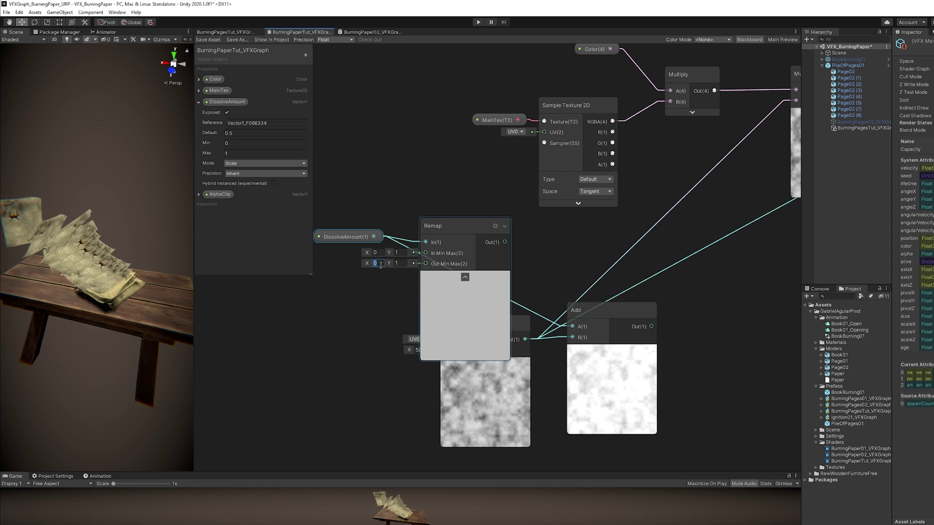
{"action": "type", "text": "0.5"}
{"action": "left_click", "coordinate": [403, 263]}
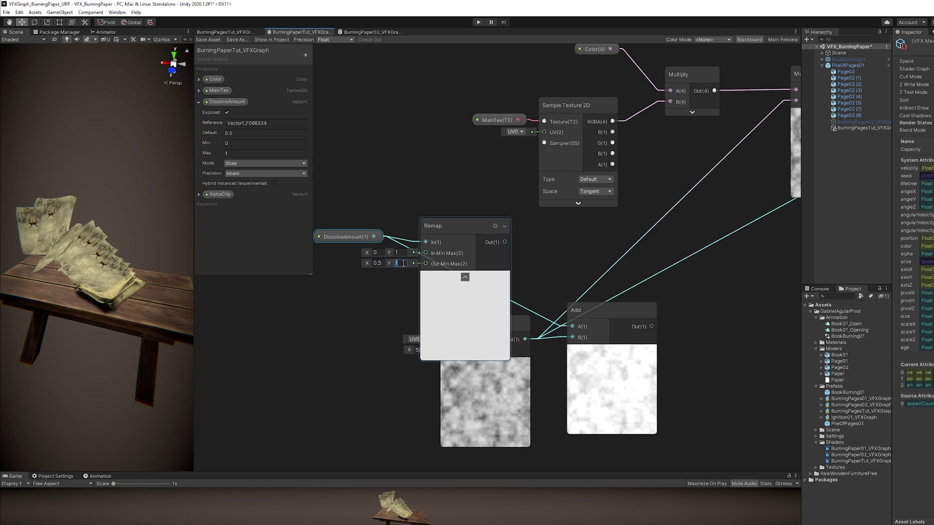
{"action": "type", "text": "1.3"}
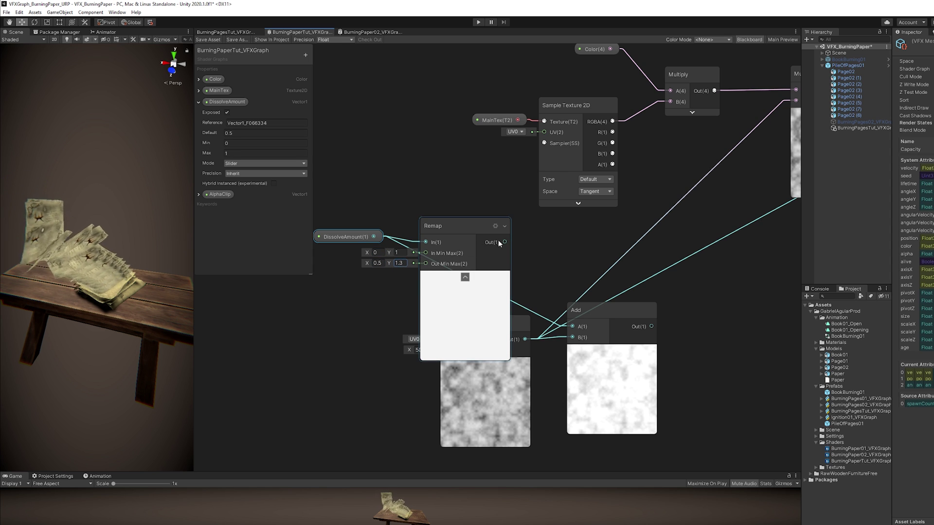
Connect the Remap output to the Add node's A input, collapse the Remap preview and tidy the node positions
{"action": "left_click_drag", "start_coordinate": [481, 234], "coordinate": [574, 327]}
{"action": "left_click", "coordinate": [463, 270]}
{"action": "left_click_drag", "start_coordinate": [402, 205], "coordinate": [341, 231]}
{"action": "middle_click_drag", "start_coordinate": [544, 271], "coordinate": [451, 253]}
{"action": "middle_click_drag", "start_coordinate": [493, 280], "coordinate": [476, 294]}
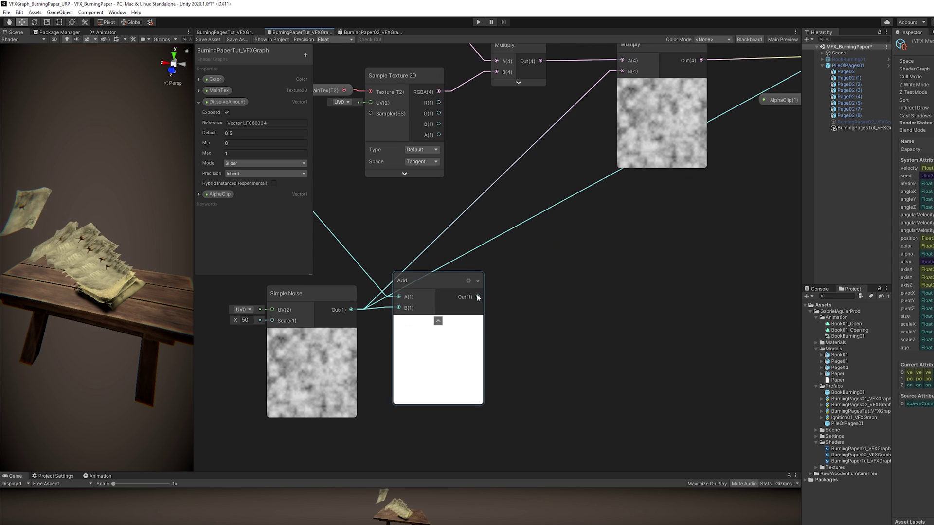
Add a second Remap node after the Add node with Out Min Max set to -4 and 4
{"action": "key", "text": "space"}
{"action": "type", "text": "remap"}
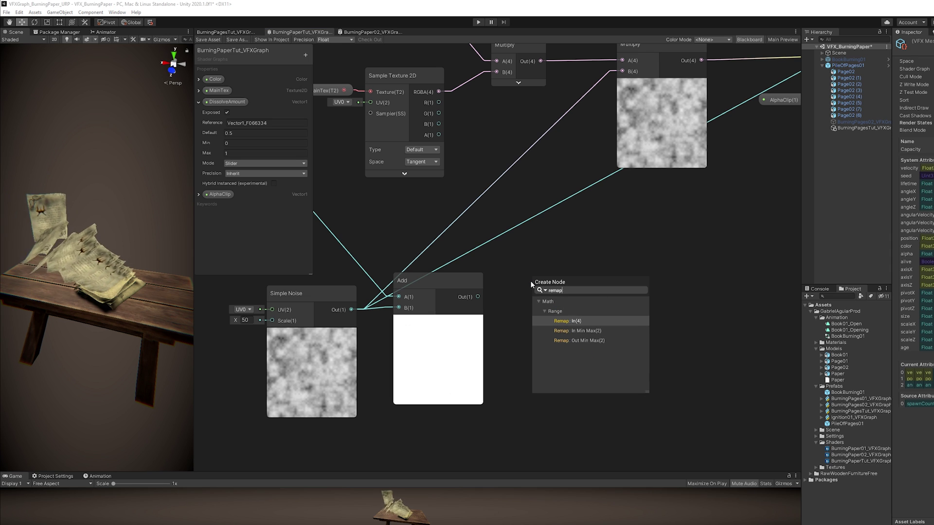
{"action": "key", "text": "Return"}
{"action": "left_click_drag", "start_coordinate": [544, 276], "coordinate": [564, 281]}
{"action": "left_click", "coordinate": [503, 308]}
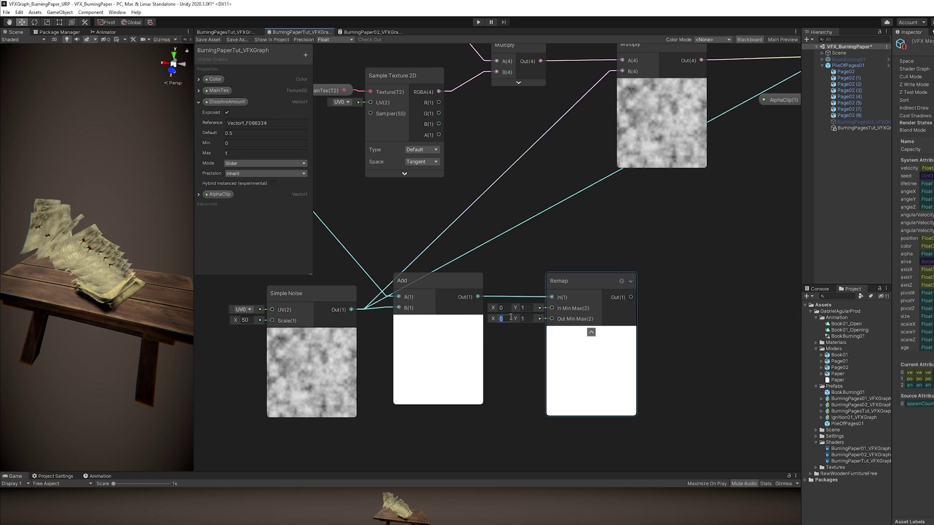
{"action": "key", "text": "Return"}
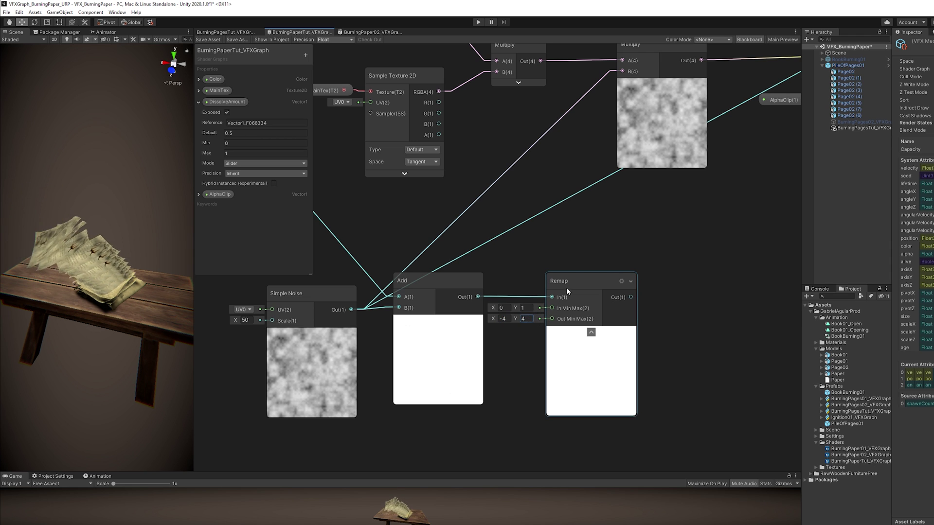
{"action": "left_click", "coordinate": [567, 288]}
Insert a One Minus node between the DissolveAmount Remap and the Add node, and collapse its preview
{"action": "middle_click_drag", "start_coordinate": [428, 256], "coordinate": [542, 269]}
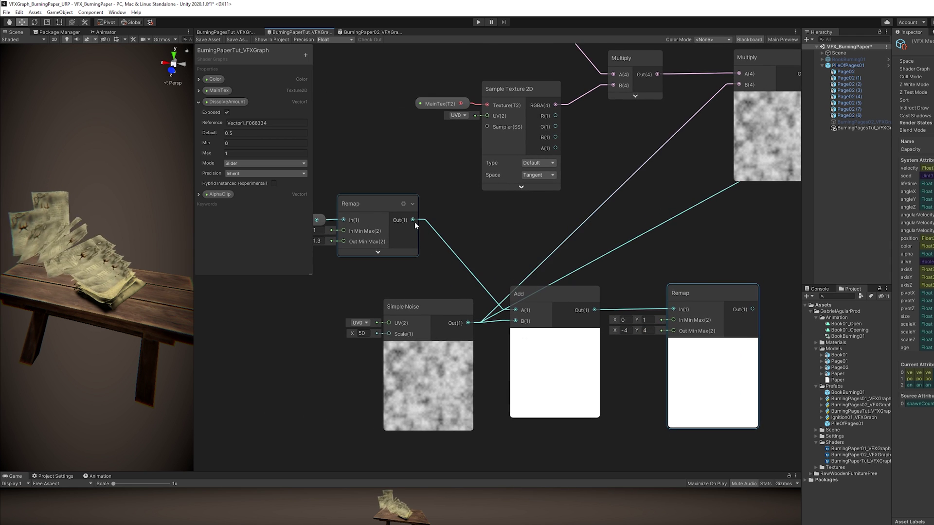
{"action": "left_click_drag", "start_coordinate": [446, 212], "coordinate": [448, 215]}
{"action": "type", "text": "one minus"}
{"action": "key", "text": "Return"}
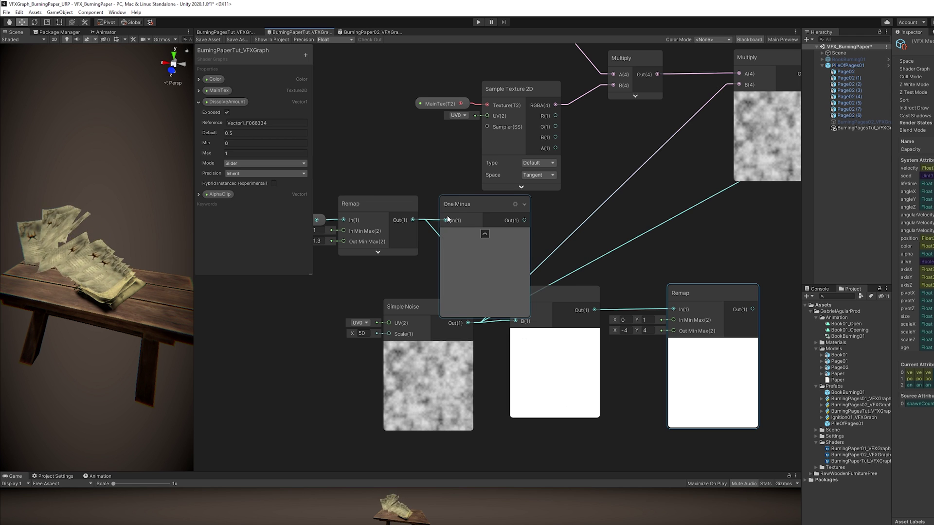
{"action": "left_click_drag", "start_coordinate": [521, 302], "coordinate": [523, 313]}
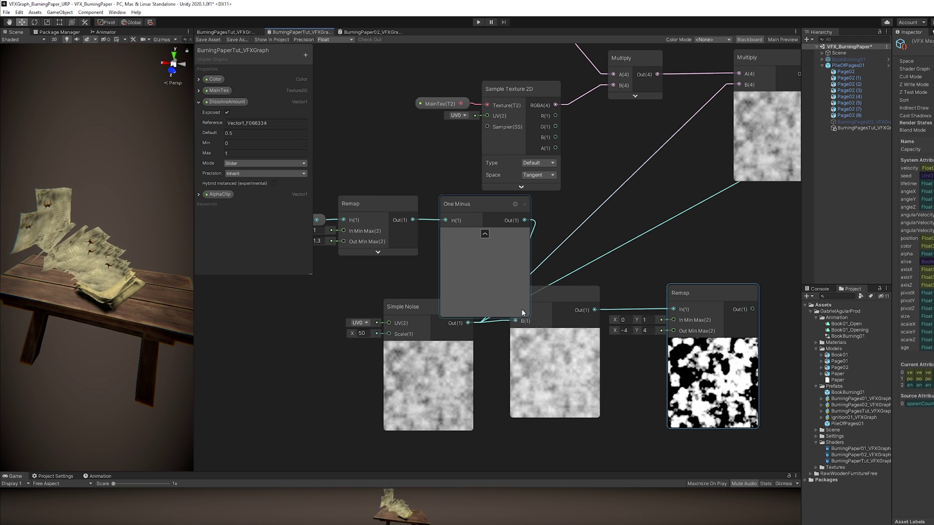
{"action": "left_click", "coordinate": [485, 235]}
{"action": "left_click_drag", "start_coordinate": [470, 217], "coordinate": [460, 214]}
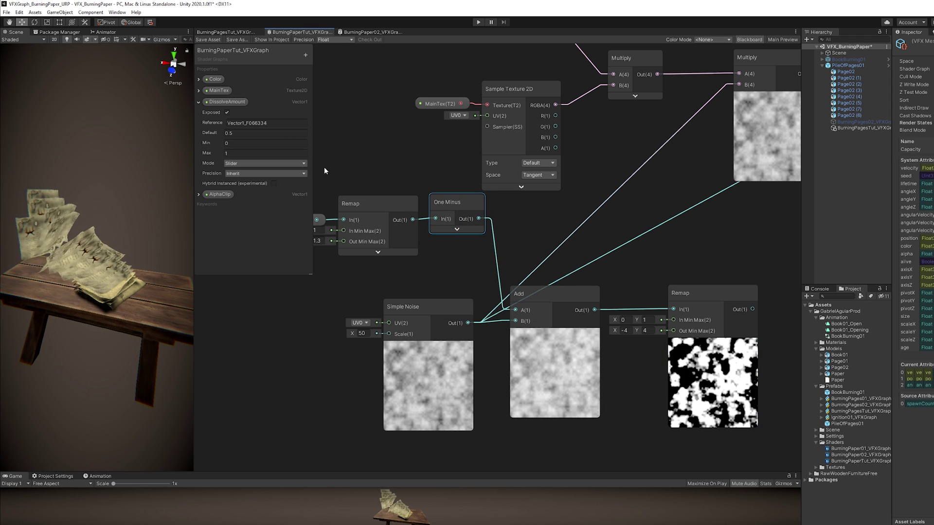
Test the inverted dissolve with DissolveAmount defaults of 1, 0.2 and 0, and restore 0.5
{"action": "type", "text": "1"}
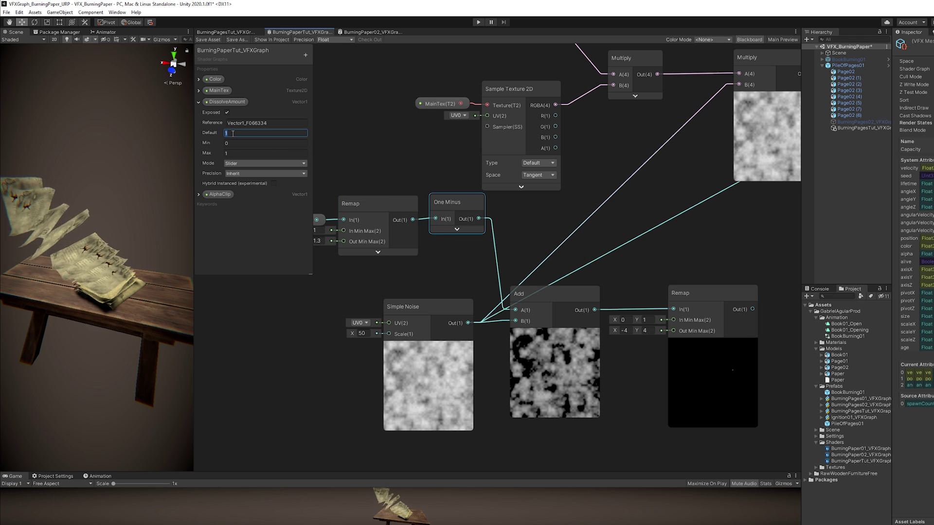
{"action": "type", "text": "0.2"}
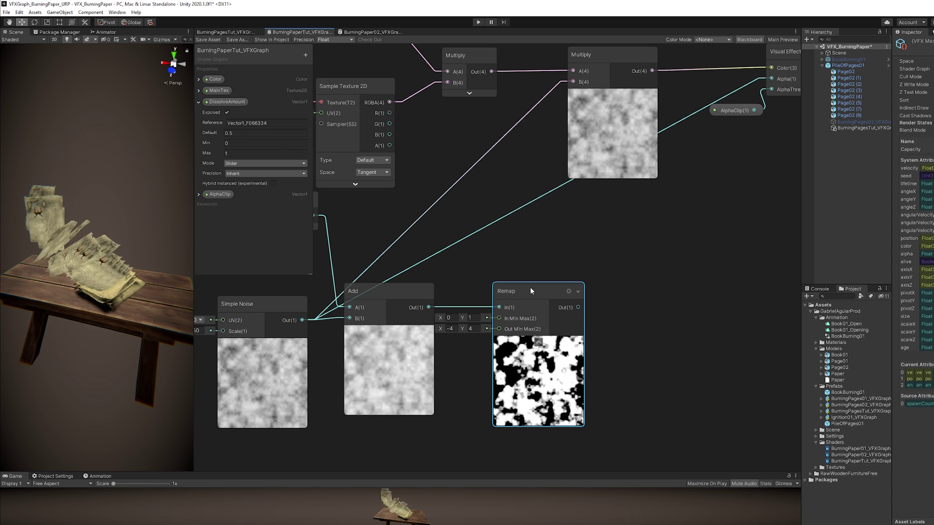
{"action": "middle_click_drag", "start_coordinate": [618, 273], "coordinate": [511, 270]}
Add a Clamp node fed by the second Remap's output
{"action": "left_click_drag", "start_coordinate": [424, 292], "coordinate": [412, 288]}
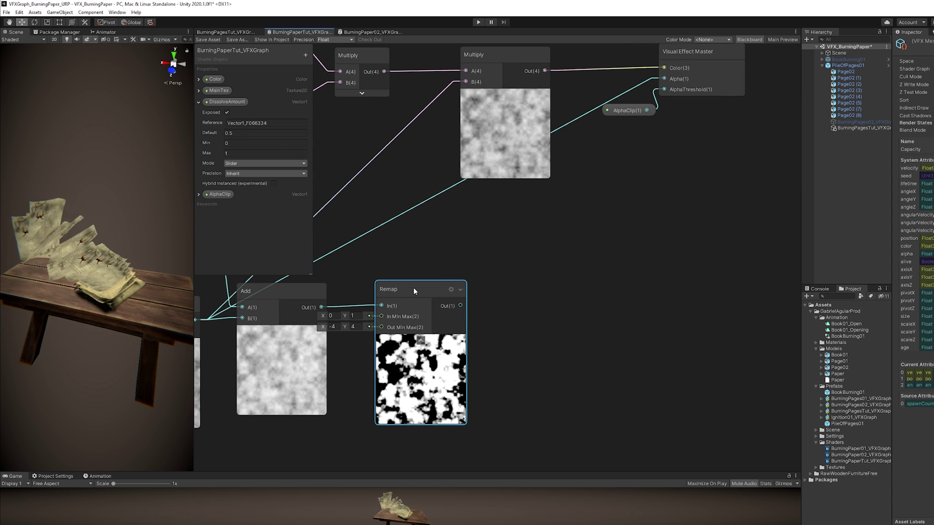
{"action": "left_click_drag", "start_coordinate": [460, 306], "coordinate": [521, 294]}
{"action": "type", "text": "clamp"}
{"action": "key", "text": "Return"}
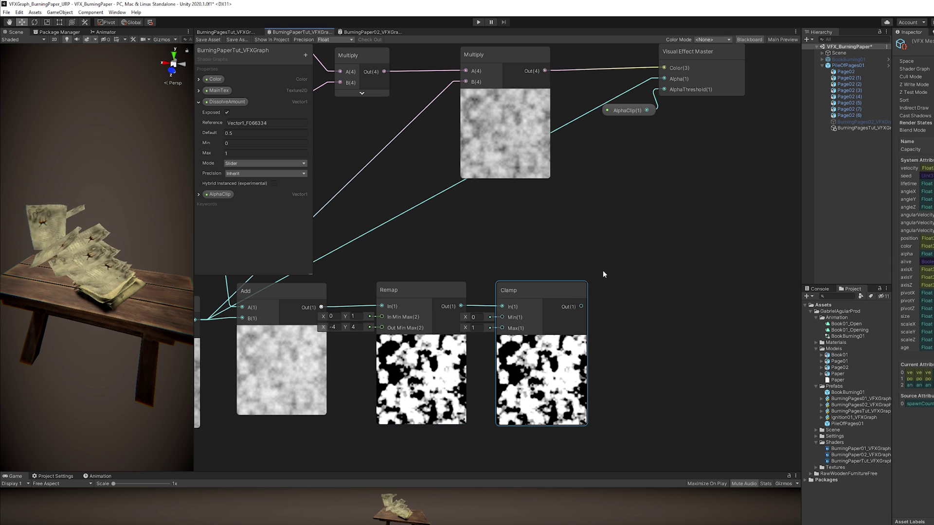
Connect the Clamp output to the second Multiply's B input and space out the surrounding nodes
{"action": "scroll", "coordinate": [603, 270], "scroll_direction": "down", "scroll_amount": 3}
{"action": "left_click_drag", "start_coordinate": [597, 240], "coordinate": [562, 174]}
{"action": "left_click", "coordinate": [522, 287]}
{"action": "left_click_drag", "start_coordinate": [506, 340], "coordinate": [555, 192]}
{"action": "middle_click_drag", "start_coordinate": [751, 246], "coordinate": [667, 238]}
{"action": "left_click_drag", "start_coordinate": [683, 245], "coordinate": [571, 163]}
{"action": "left_click_drag", "start_coordinate": [622, 166], "coordinate": [712, 168]}
Add a Step node with the Clamp output as its Edge, set In to 0.11, and place it beside the Clamp
{"action": "scroll", "coordinate": [421, 332], "scroll_direction": "up", "scroll_amount": 3}
{"action": "left_click_drag", "start_coordinate": [393, 299], "coordinate": [569, 286]}
{"action": "type", "text": "ste"}
{"action": "left_click", "coordinate": [502, 350]}
{"action": "left_click", "coordinate": [505, 350]}
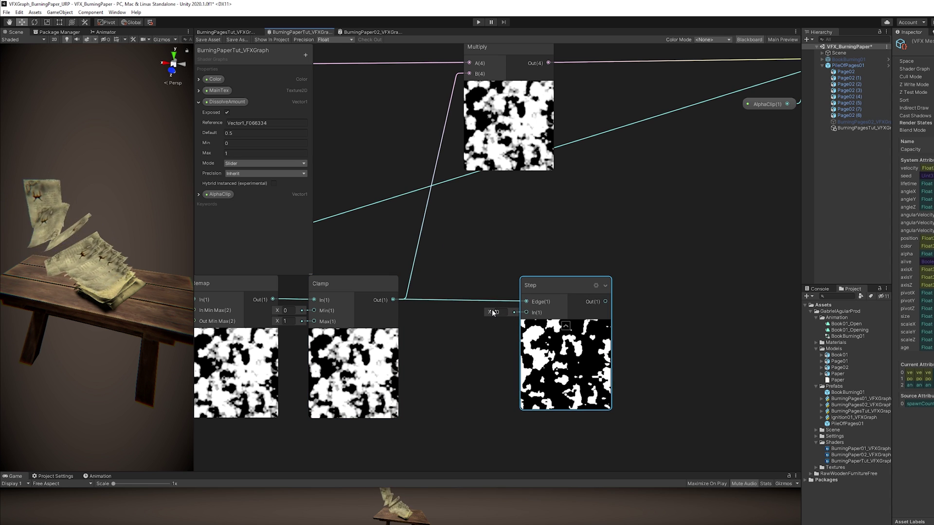
{"action": "mouse_move", "coordinate": [492, 310]}
{"action": "left_mouse_down"}
{"action": "mouse_move", "coordinate": [511, 311]}
{"action": "mouse_move", "coordinate": [494, 311]}
{"action": "left_mouse_up"}
{"action": "left_click_drag", "start_coordinate": [548, 294], "coordinate": [494, 325]}
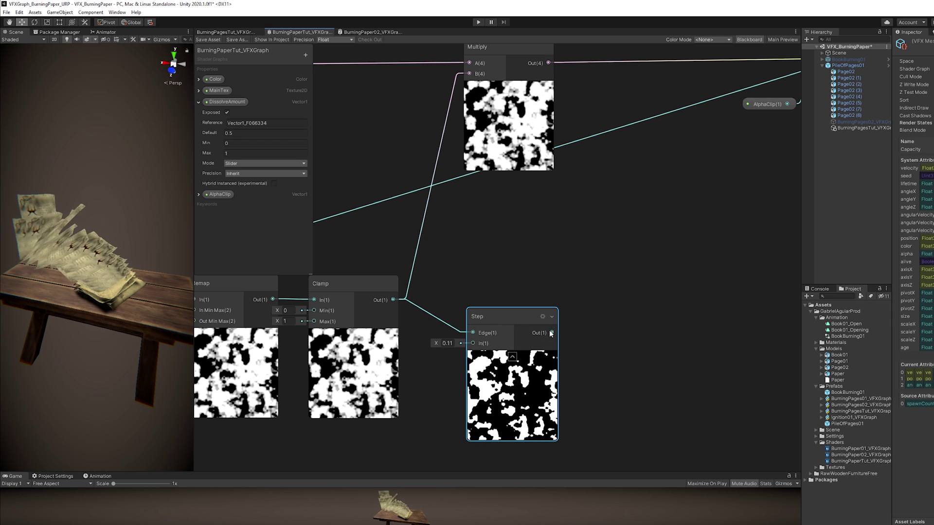
Add a Subtract node with the Clamp output as A and the Step output as B, and set the Step's In to 0.69
{"action": "left_click_drag", "start_coordinate": [551, 334], "coordinate": [624, 285]}
{"action": "type", "text": "sub"}
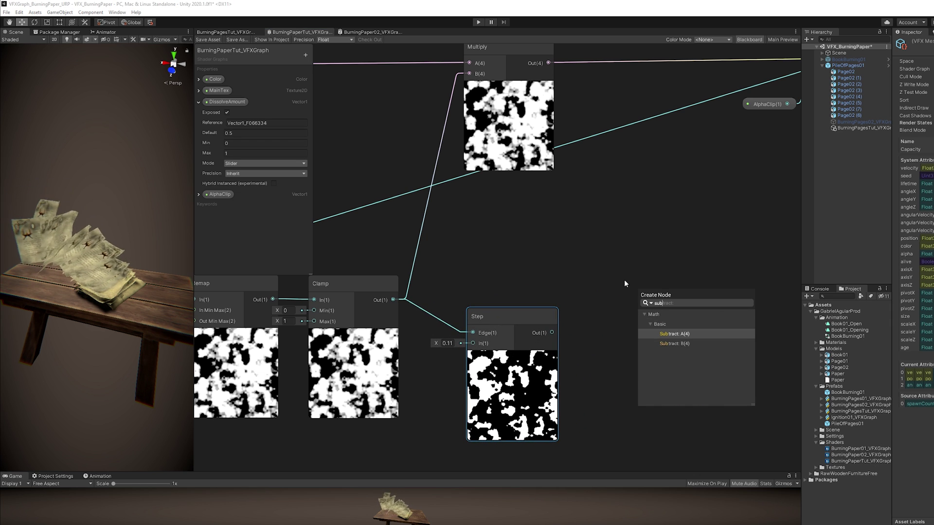
{"action": "key", "text": "Down"}
{"action": "key", "text": "Return"}
{"action": "left_click_drag", "start_coordinate": [393, 300], "coordinate": [682, 280]}
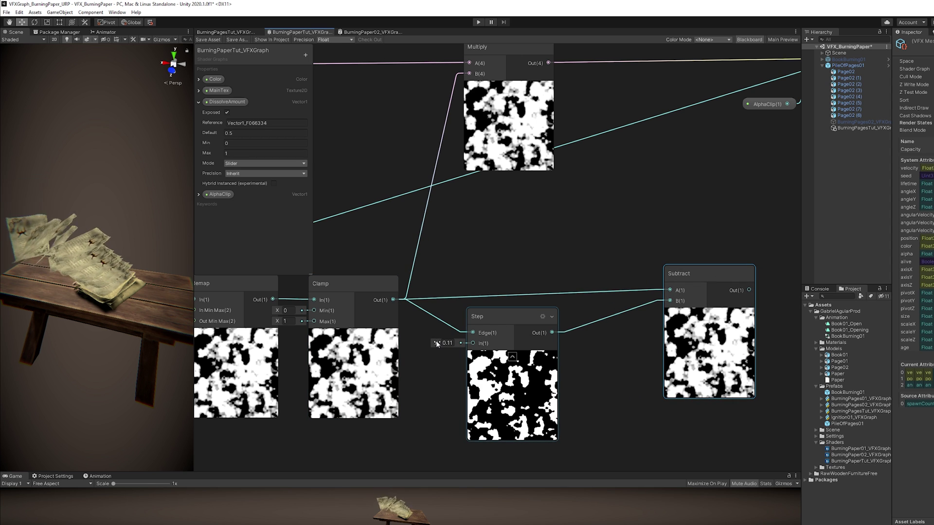
{"action": "mouse_move", "coordinate": [436, 343]}
{"action": "left_mouse_down"}
{"action": "mouse_move", "coordinate": [445, 340]}
{"action": "mouse_move", "coordinate": [437, 335]}
{"action": "left_mouse_up"}
{"action": "left_click_drag", "start_coordinate": [720, 287], "coordinate": [734, 290]}
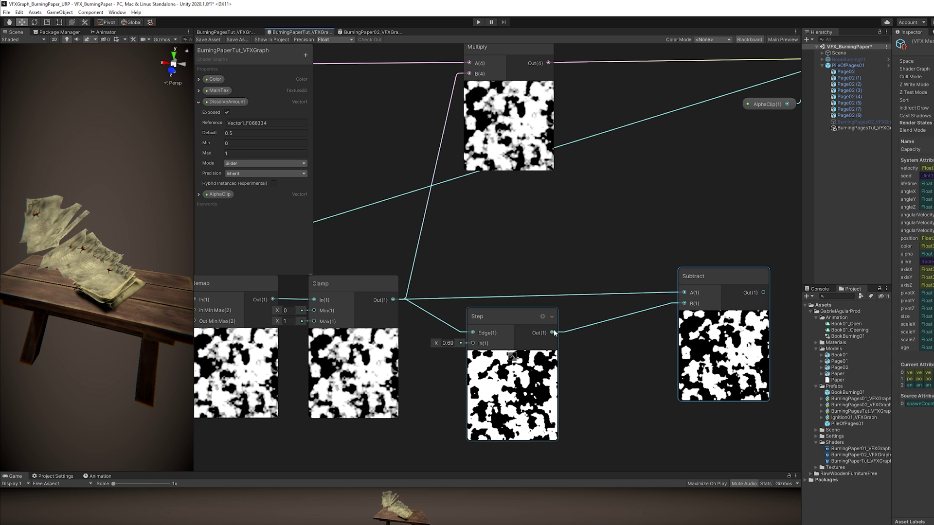
Insert a One Minus node between Step and Subtract and set the Step's In to 0.29
{"action": "left_click_drag", "start_coordinate": [552, 332], "coordinate": [574, 315]}
{"action": "type", "text": "one"}
{"action": "key", "text": "Return"}
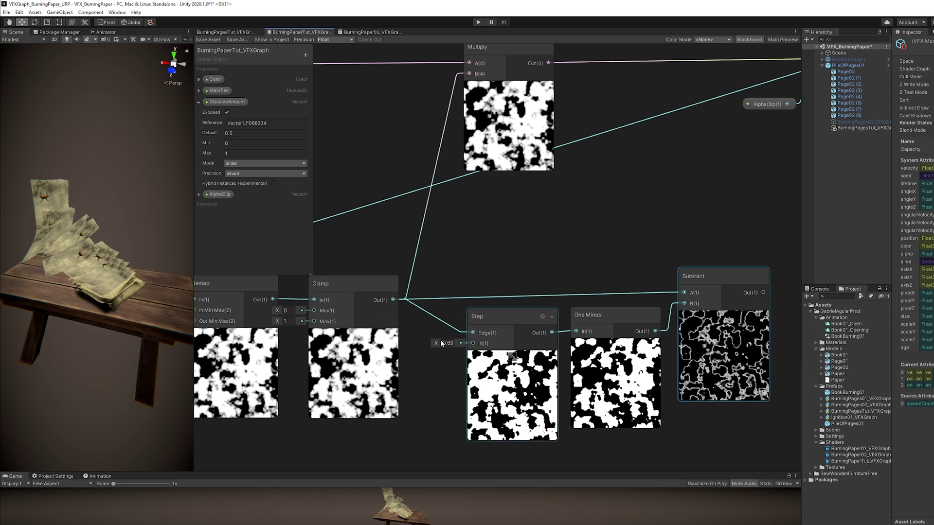
{"action": "mouse_move", "coordinate": [439, 345]}
{"action": "left_mouse_down"}
{"action": "mouse_move", "coordinate": [467, 344]}
{"action": "mouse_move", "coordinate": [435, 342]}
{"action": "left_mouse_up"}
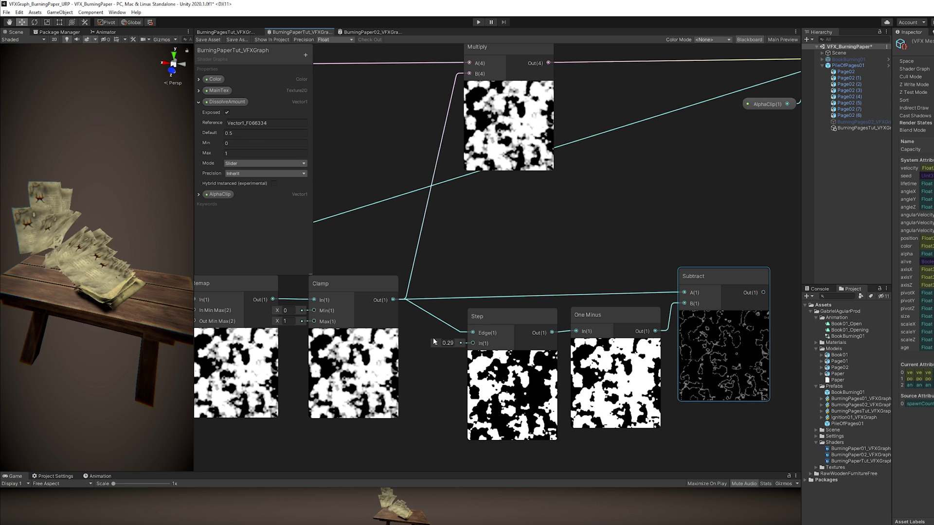
Add a Vector1 property named DissolveWidth with default 1 above AlphaClip and connect it to the Step's In input
{"action": "left_click", "coordinate": [306, 54]}
{"action": "left_click", "coordinate": [324, 63]}
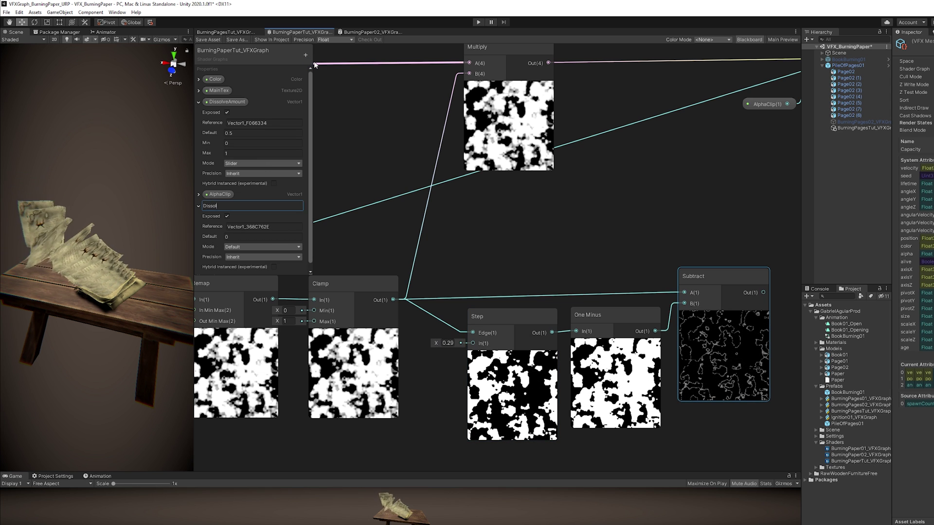
{"action": "type", "text": "DissolveWidth"}
{"action": "key", "text": "Return"}
{"action": "left_click_drag", "start_coordinate": [232, 206], "coordinate": [473, 338]}
{"action": "middle_click_drag", "start_coordinate": [605, 285], "coordinate": [568, 275]}
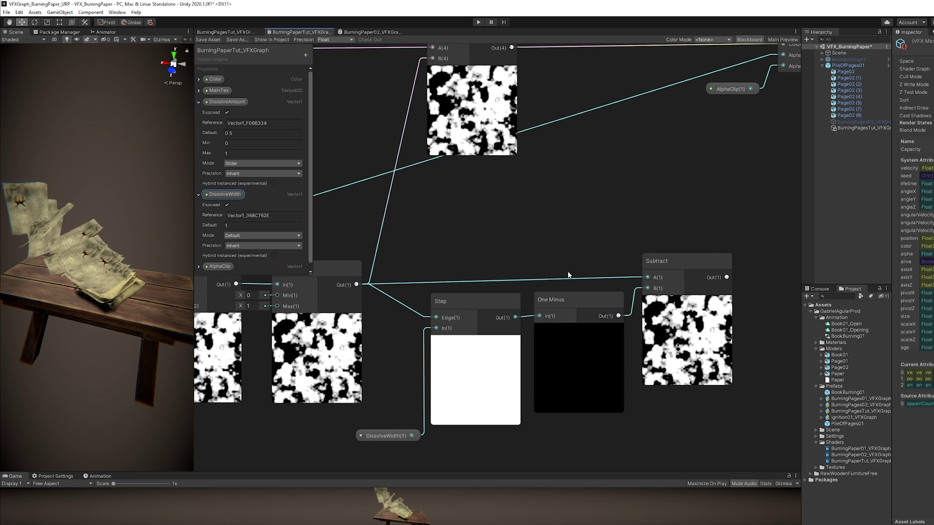
Set the reference names of the two dissolve properties to DissolveWidth_ and DissolveAmount_
{"action": "double_click", "coordinate": [231, 196]}
{"action": "left_click", "coordinate": [263, 215]}
{"action": "type", "text": "DissolveWidth"}
{"action": "key", "text": "Return"}
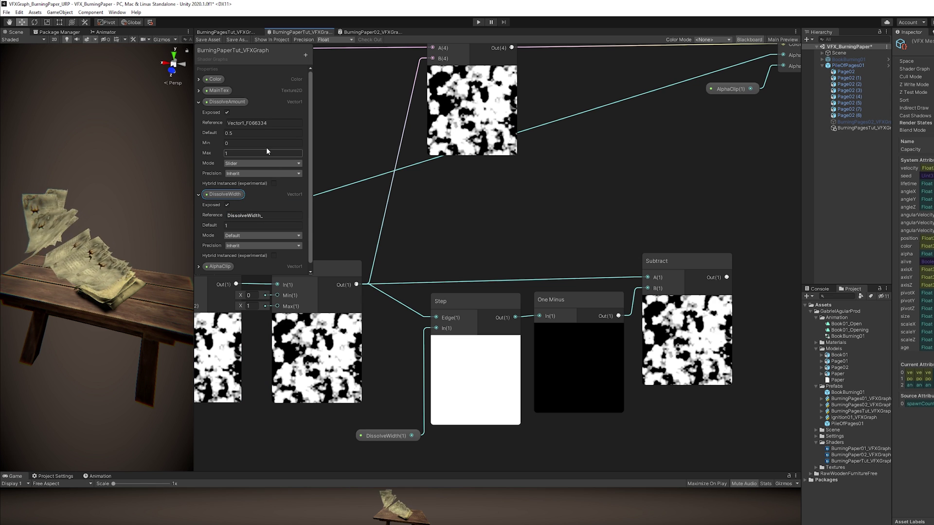
{"action": "double_click", "coordinate": [224, 101]}
{"action": "key", "text": "Return"}
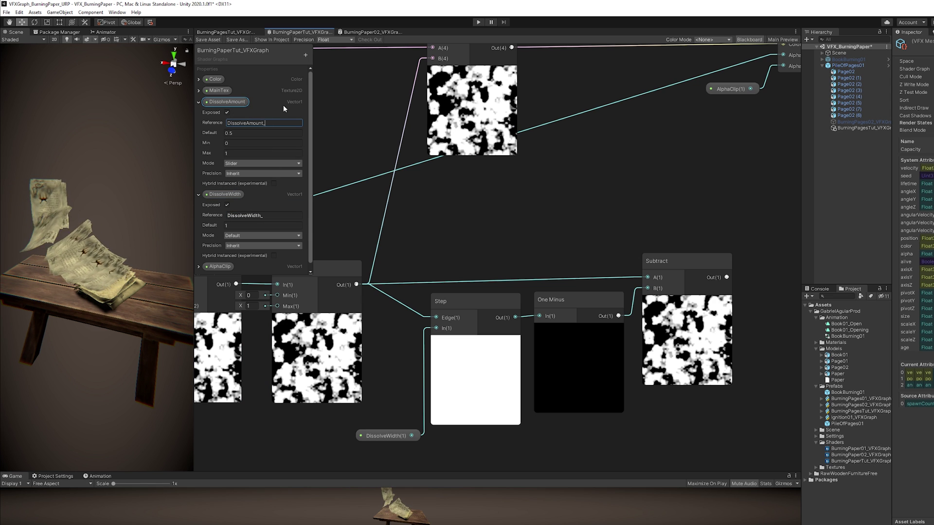
Collapse the One Minus preview and add a Color property named DissolveColor with the reference DissolveColor_
{"action": "middle_click_drag", "start_coordinate": [529, 236], "coordinate": [417, 239]}
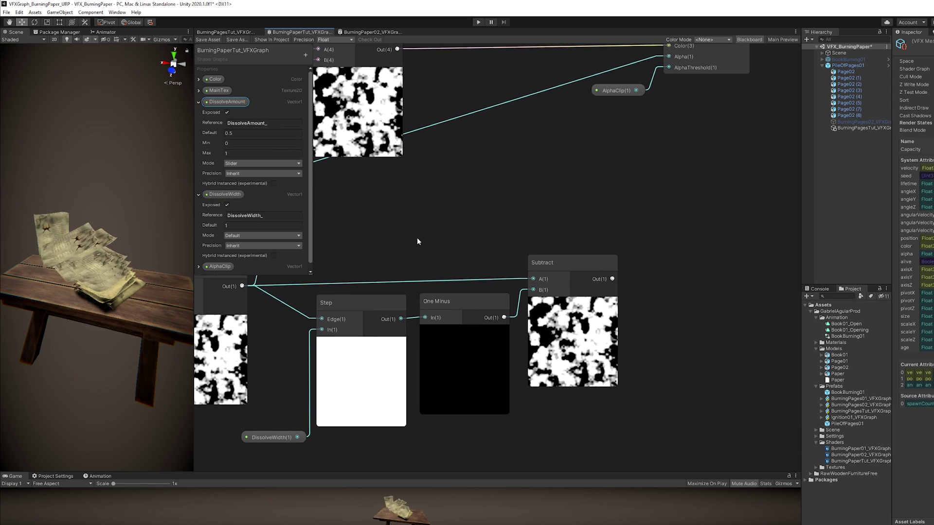
{"action": "middle_click_drag", "start_coordinate": [547, 217], "coordinate": [467, 214]}
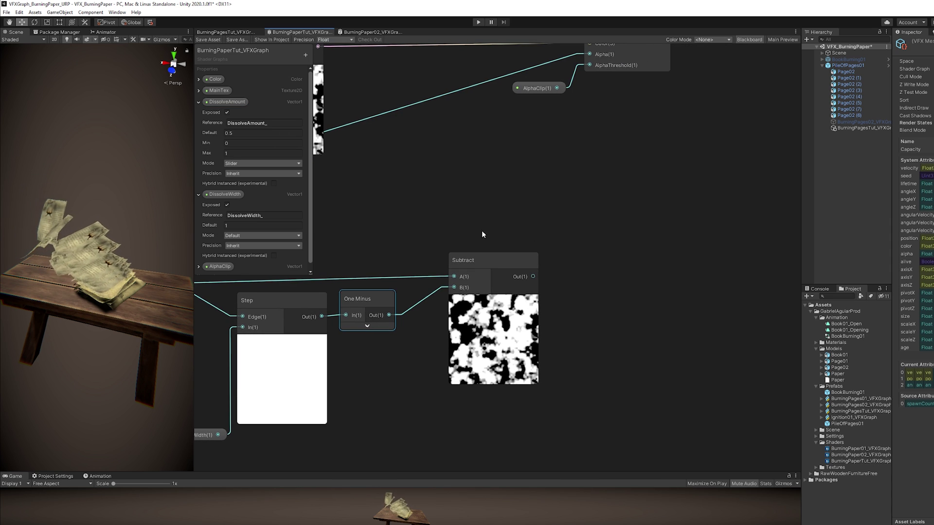
{"action": "left_click", "coordinate": [305, 55]}
{"action": "left_click", "coordinate": [327, 94]}
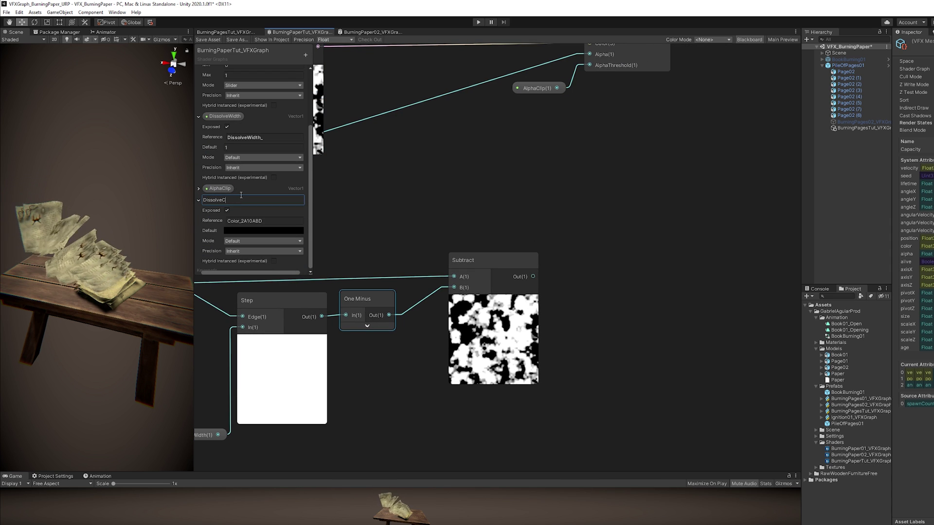
{"action": "left_click", "coordinate": [247, 221]}
{"action": "type", "text": "DissolveColor"}
{"action": "type", "text": "_"}
{"action": "key", "text": "Return"}
Set the DissolveColor property to HDR mode with a white default color and alpha 100
{"action": "left_click", "coordinate": [263, 241]}
{"action": "left_click", "coordinate": [251, 232]}
{"action": "left_click_drag", "start_coordinate": [282, 296], "coordinate": [275, 267]}
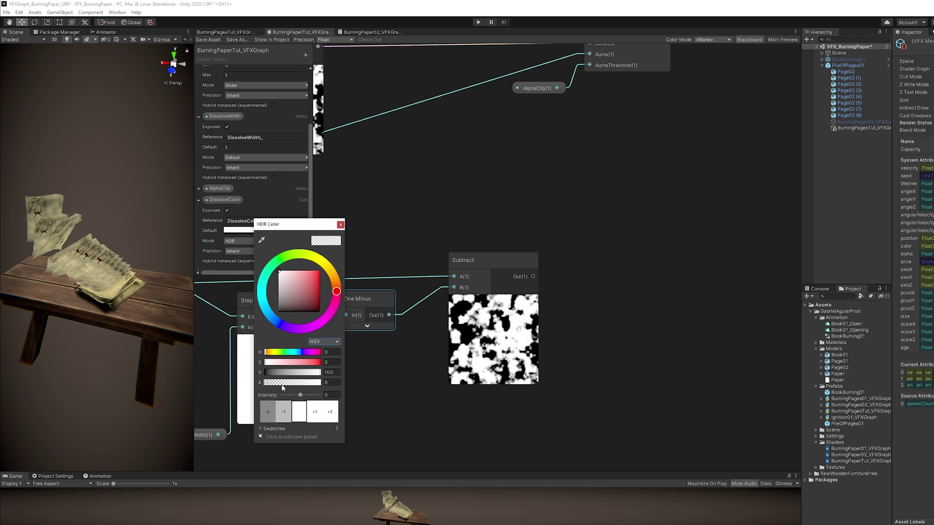
{"action": "left_click", "coordinate": [341, 225]}
Move DissolveColor below MainTex in the property list, place it in the graph, and multiply it by the Subtract output
{"action": "scroll", "coordinate": [230, 205], "scroll_direction": "up", "scroll_amount": 1}
{"action": "left_click_drag", "start_coordinate": [234, 200], "coordinate": [614, 224]}
{"action": "left_click", "coordinate": [198, 170]}
{"action": "left_click", "coordinate": [199, 185]}
{"action": "type", "text": "mul"}
{"action": "left_click", "coordinate": [651, 271]}
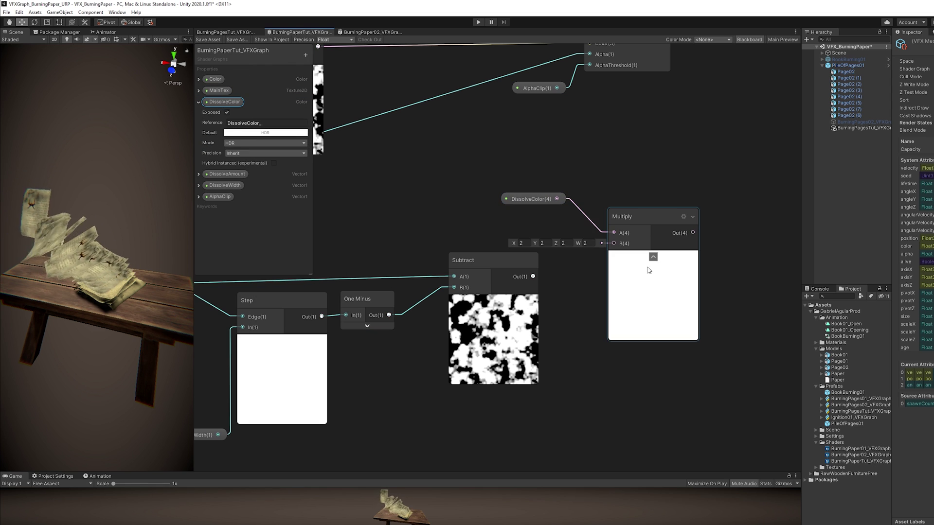
{"action": "left_click_drag", "start_coordinate": [533, 277], "coordinate": [594, 236]}
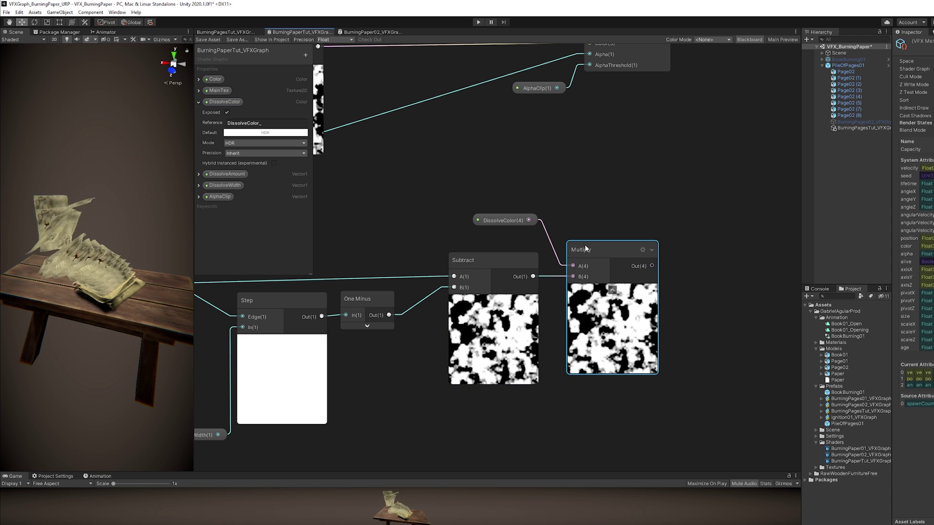
Set DissolveColor's default to a light orange with slightly raised intensity
{"action": "left_click", "coordinate": [247, 134]}
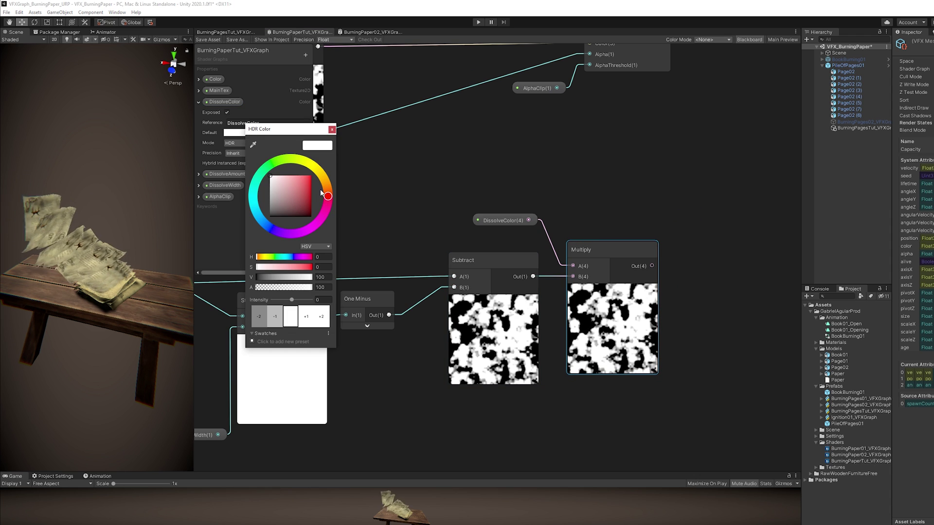
{"action": "left_click", "coordinate": [327, 186]}
{"action": "left_click", "coordinate": [301, 181]}
{"action": "left_click_drag", "start_coordinate": [292, 299], "coordinate": [294, 299]}
{"action": "left_click", "coordinate": [331, 129]}
Set the default value of the DissolveWidth property to 0.5
{"action": "left_click", "coordinate": [198, 186]}
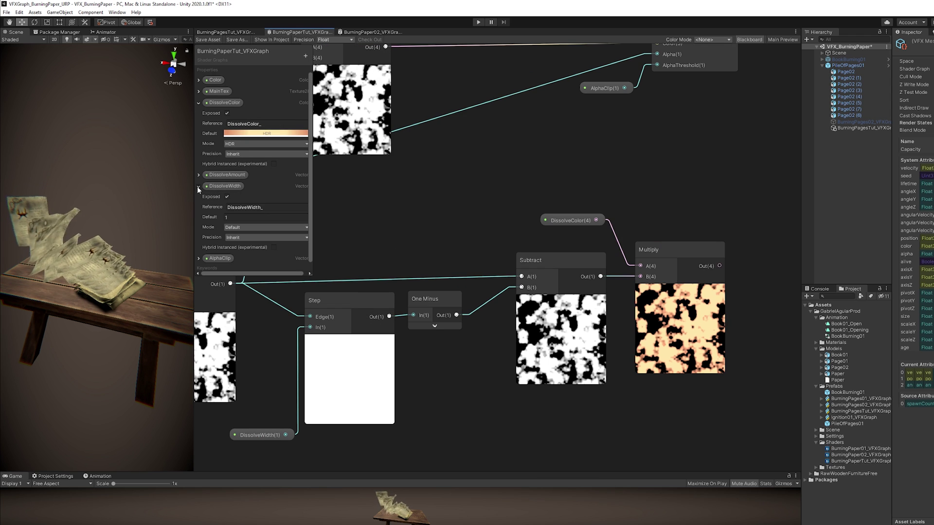
{"action": "left_click", "coordinate": [225, 217]}
{"action": "type", "text": "0.5"}
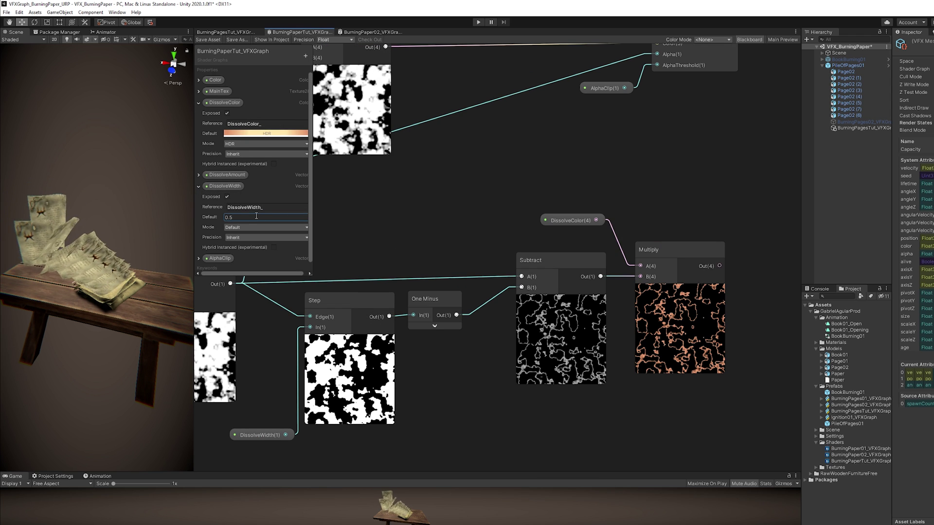
Create an Add node with the texture branch's Multiply output as A and the DissolveColor Multiply output as B
{"action": "middle_click_drag", "start_coordinate": [672, 143], "coordinate": [565, 203]}
{"action": "scroll", "coordinate": [565, 203], "scroll_direction": "down", "scroll_amount": 1}
{"action": "left_click_drag", "start_coordinate": [511, 176], "coordinate": [778, 113]}
{"action": "key", "text": "space"}
{"action": "type", "text": "add"}
{"action": "left_click", "coordinate": [652, 249]}
{"action": "left_click_drag", "start_coordinate": [632, 255], "coordinate": [633, 251]}
{"action": "left_click_drag", "start_coordinate": [657, 226], "coordinate": [601, 116]}
{"action": "scroll", "coordinate": [569, 139], "scroll_direction": "down", "scroll_amount": 2}
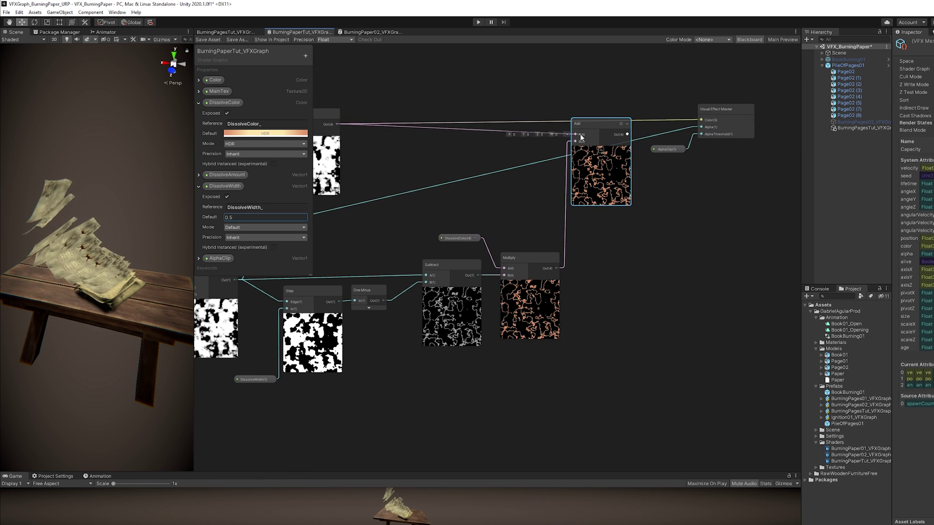
{"action": "scroll", "coordinate": [580, 137], "scroll_direction": "up", "scroll_amount": 2}
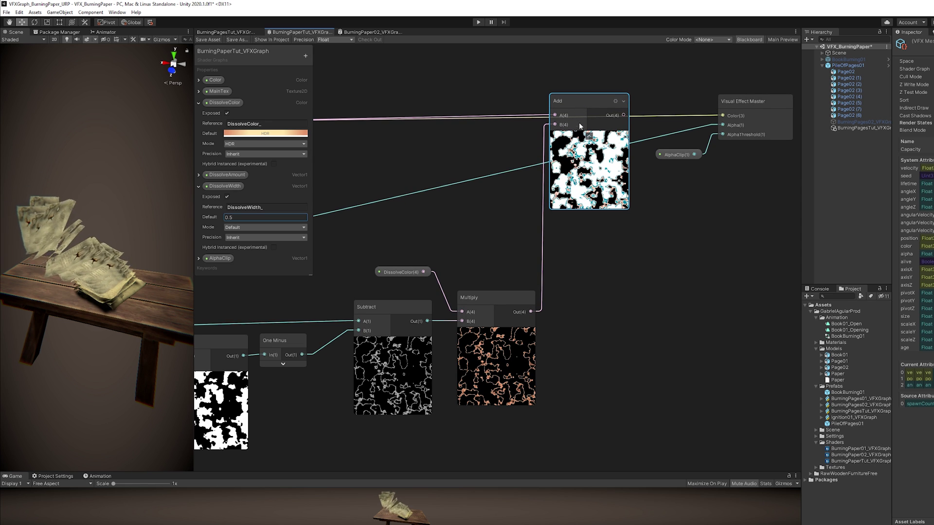
{"action": "scroll", "coordinate": [583, 157], "scroll_direction": "up", "scroll_amount": 2}
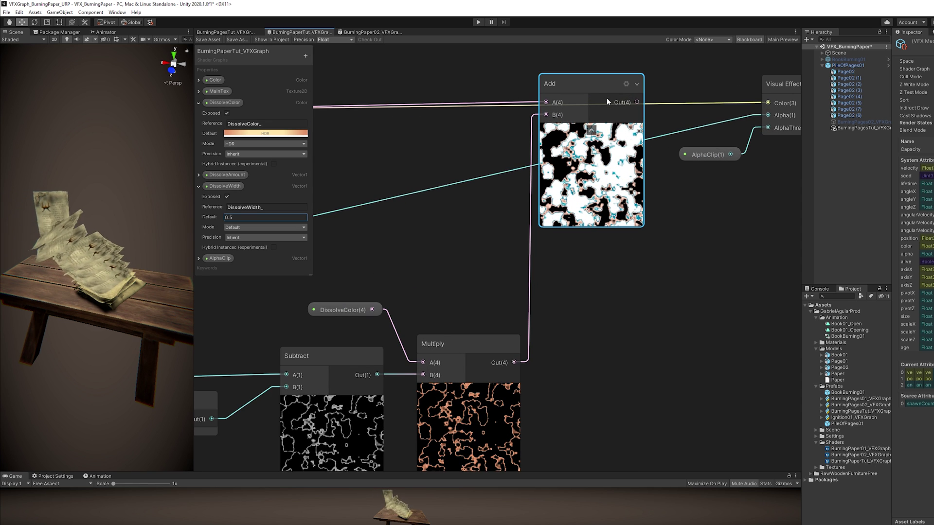
Insert a Clamp node between the DissolveColor Multiply and the Add node's B input
{"action": "left_click_drag", "start_coordinate": [595, 84], "coordinate": [650, 101]}
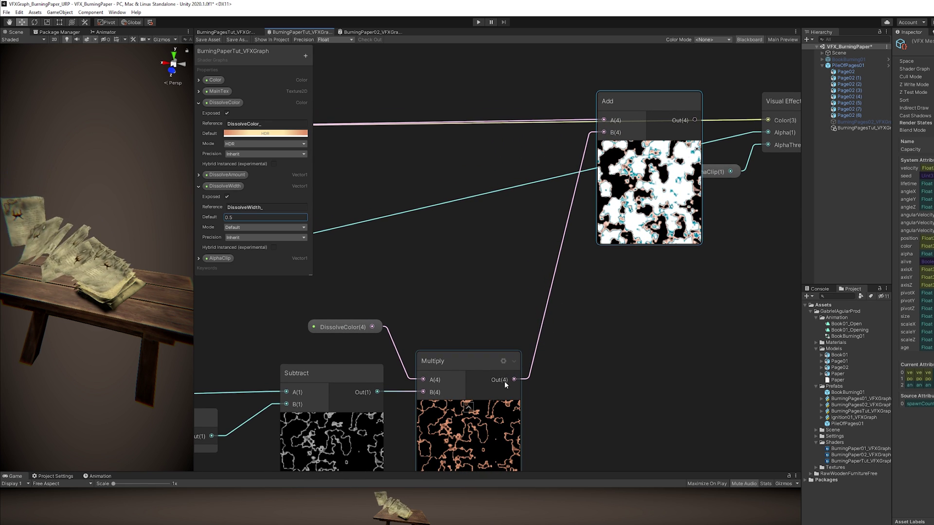
{"action": "type", "text": "clamp"}
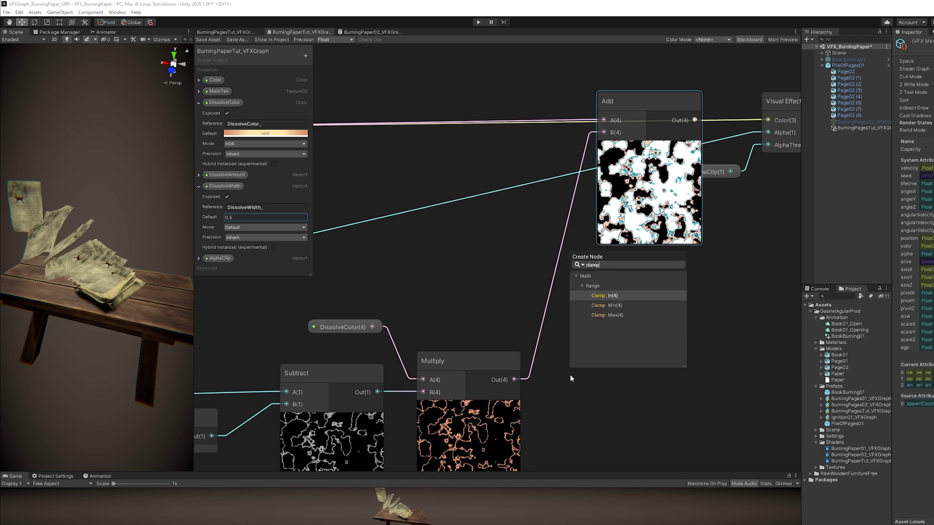
{"action": "key", "text": "Return"}
{"action": "left_click_drag", "start_coordinate": [575, 370], "coordinate": [606, 357]}
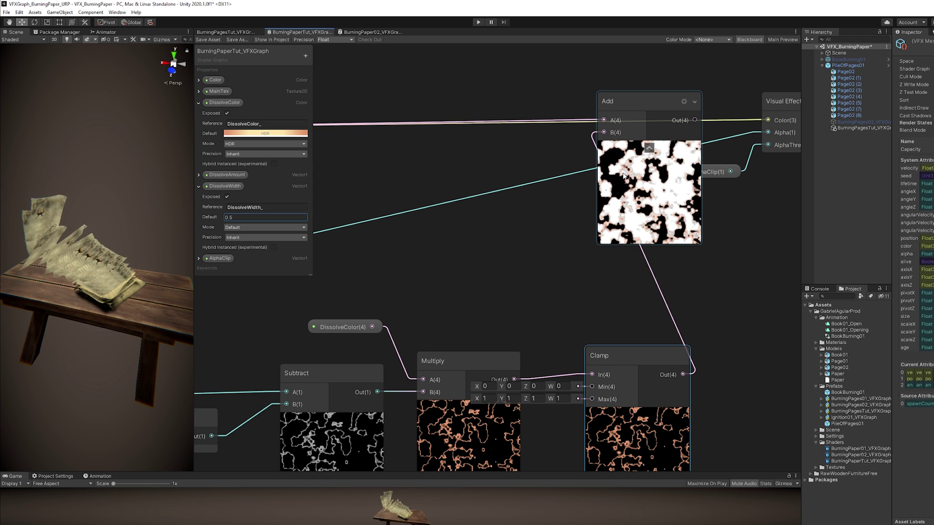
Connect the Add output to the Visual Effect Master's Color input and move the AlphaClip node below the Add node
{"action": "scroll", "coordinate": [676, 140], "scroll_direction": "down", "scroll_amount": 2}
{"action": "left_click_drag", "start_coordinate": [652, 111], "coordinate": [746, 124]}
{"action": "middle_click_drag", "start_coordinate": [774, 190], "coordinate": [650, 210]}
{"action": "left_click_drag", "start_coordinate": [700, 210], "coordinate": [628, 120]}
{"action": "scroll", "coordinate": [519, 232], "scroll_direction": "down", "scroll_amount": 4}
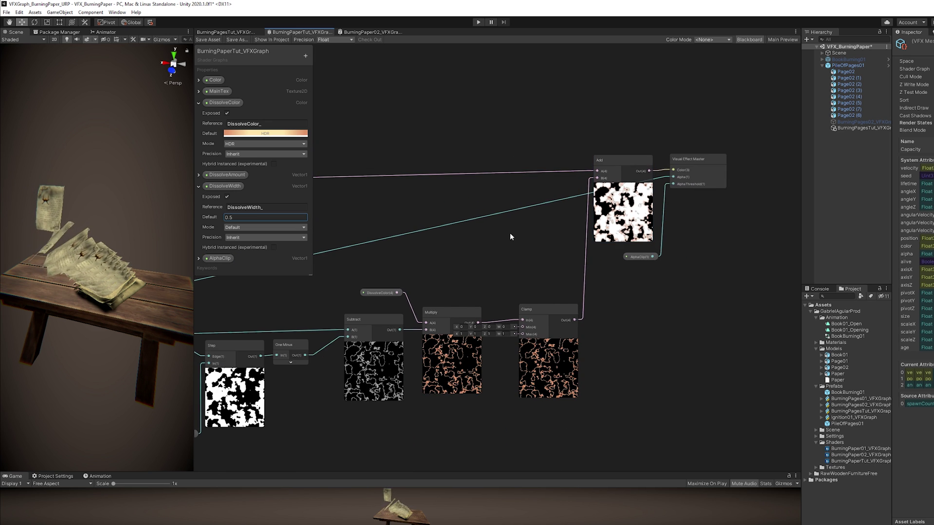
Connect the output of the Clamp after the noise Remap to the Visual Effect Master's Alpha input
{"action": "left_click", "coordinate": [311, 292]}
{"action": "scroll", "coordinate": [314, 298], "scroll_direction": "up", "scroll_amount": 3}
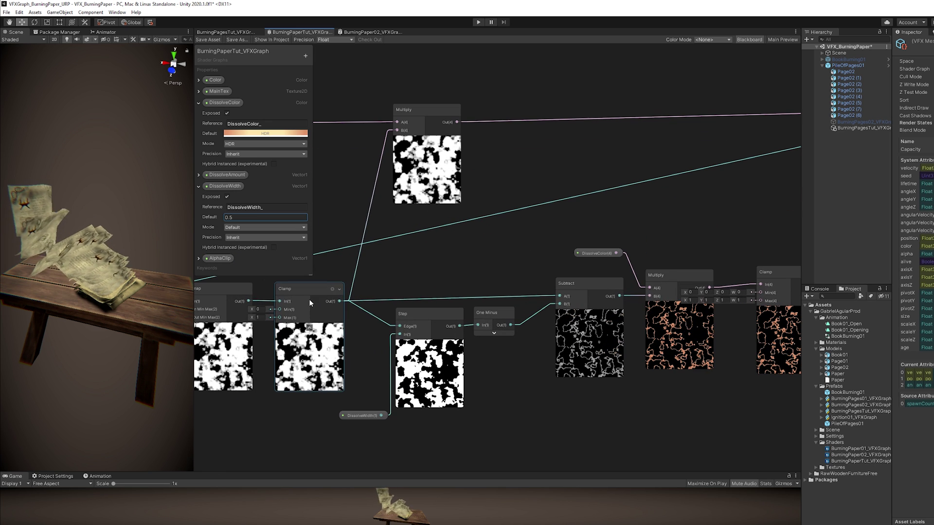
{"action": "left_click_drag", "start_coordinate": [340, 301], "coordinate": [738, 127]}
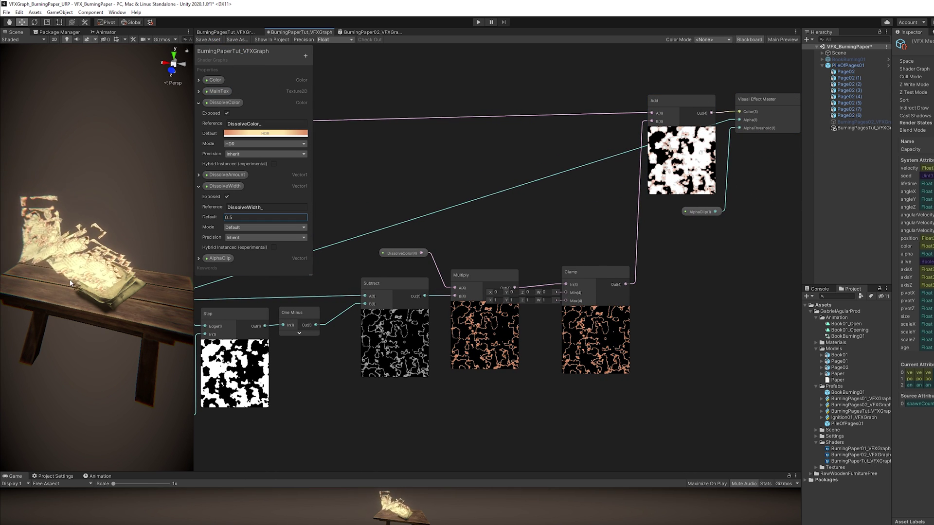
In BurningPagesTut_VFXGraph's Output Particle Mesh, set Dissolve Amount to 0.523, Dissolve Width to 0.68 and Alpha Clip to 0.001
{"action": "left_click", "coordinate": [234, 33]}
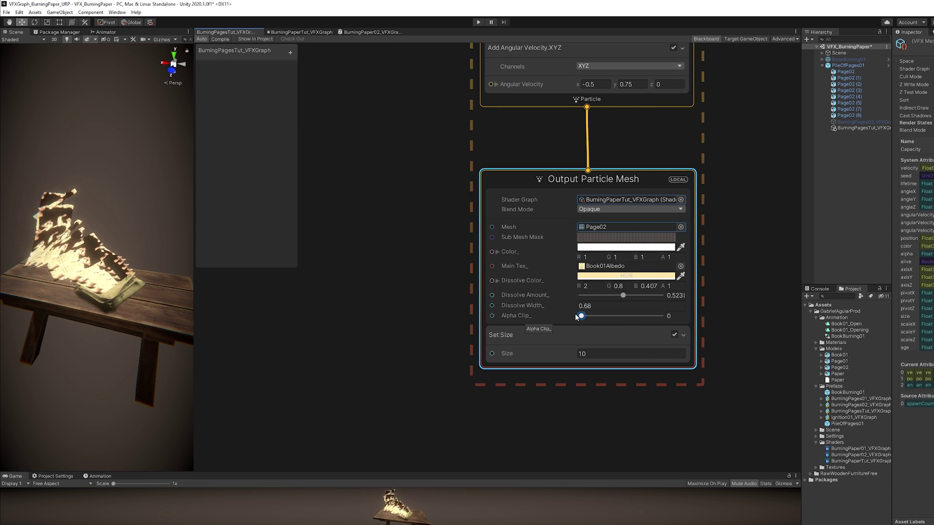
{"action": "mouse_move", "coordinate": [577, 316]}
{"action": "left_mouse_down"}
{"action": "mouse_move", "coordinate": [606, 316]}
{"action": "mouse_move", "coordinate": [574, 319]}
{"action": "left_mouse_up"}
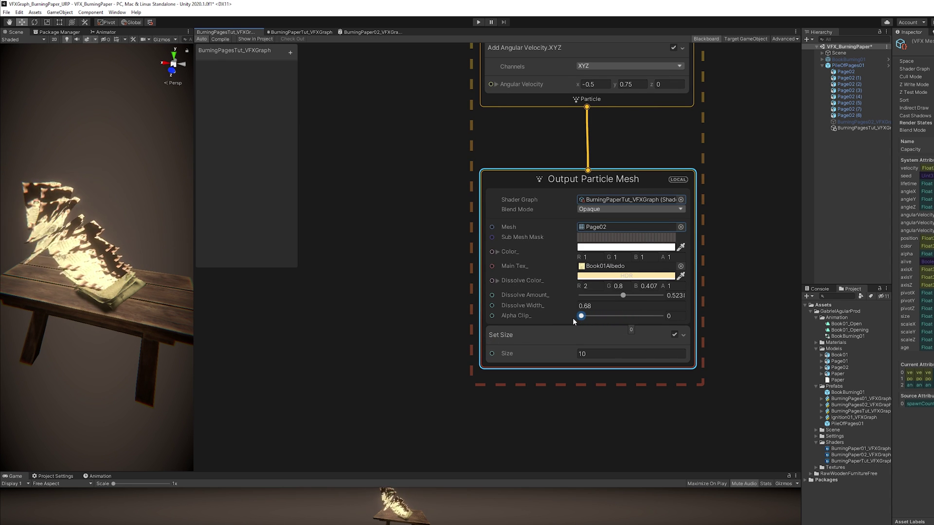
{"action": "left_click", "coordinate": [673, 317]}
{"action": "type", "text": "0.001"}
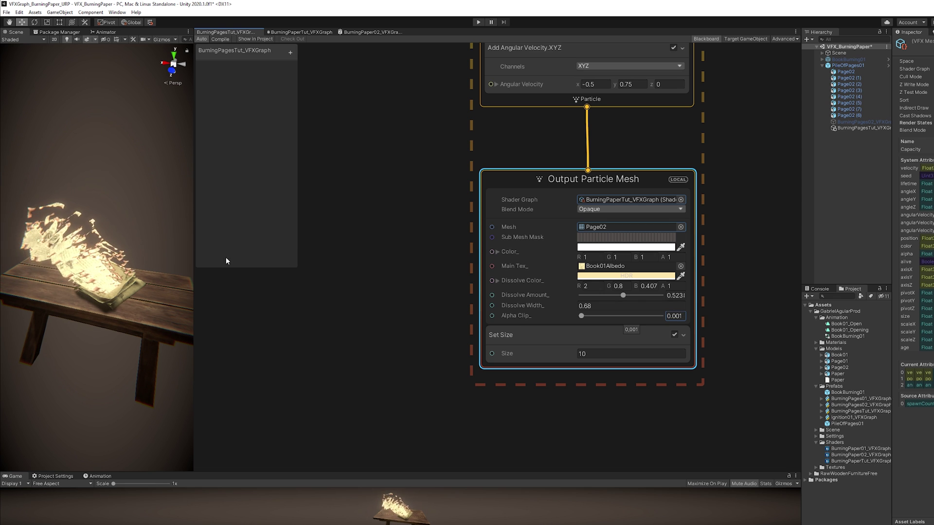
Widen the Scene view to about half the editor while keeping the Output Particle Mesh block in view
{"action": "scroll", "coordinate": [132, 282], "scroll_direction": "up", "scroll_amount": 8}
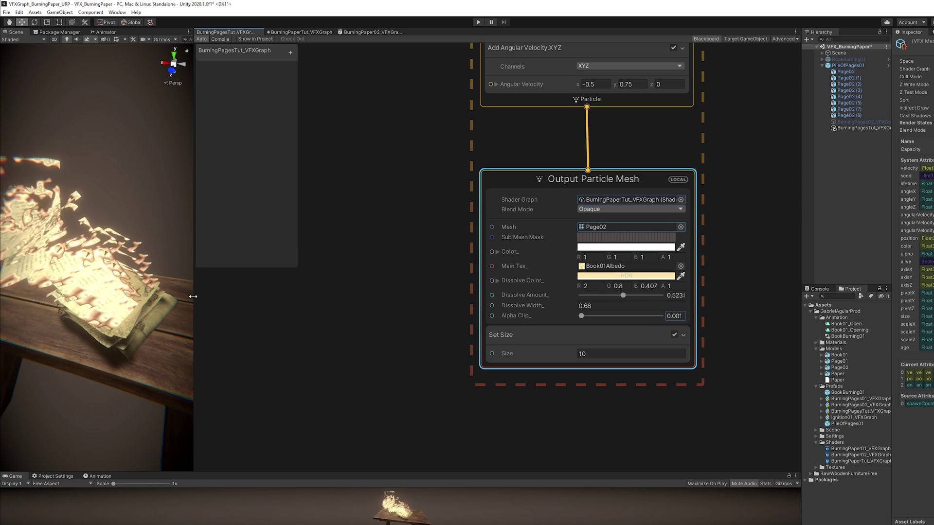
{"action": "left_click_drag", "start_coordinate": [195, 302], "coordinate": [466, 303]}
{"action": "scroll", "coordinate": [348, 313], "scroll_direction": "down", "scroll_amount": 4}
{"action": "middle_click_drag", "start_coordinate": [655, 294], "coordinate": [508, 310]}
{"action": "scroll", "coordinate": [554, 320], "scroll_direction": "down", "scroll_amount": 5}
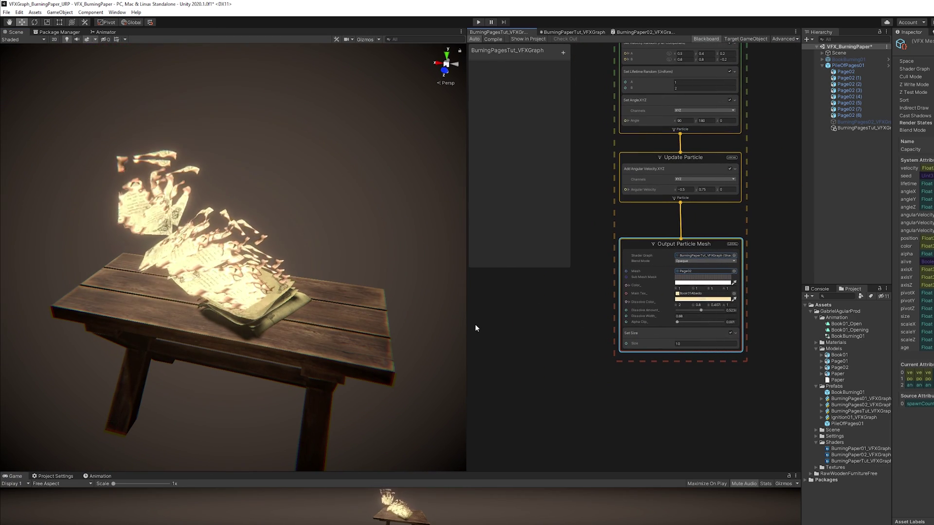
{"action": "left_click_drag", "start_coordinate": [466, 323], "coordinate": [400, 315]}
{"action": "scroll", "coordinate": [524, 311], "scroll_direction": "up", "scroll_amount": 3}
{"action": "scroll", "coordinate": [607, 303], "scroll_direction": "up", "scroll_amount": 3}
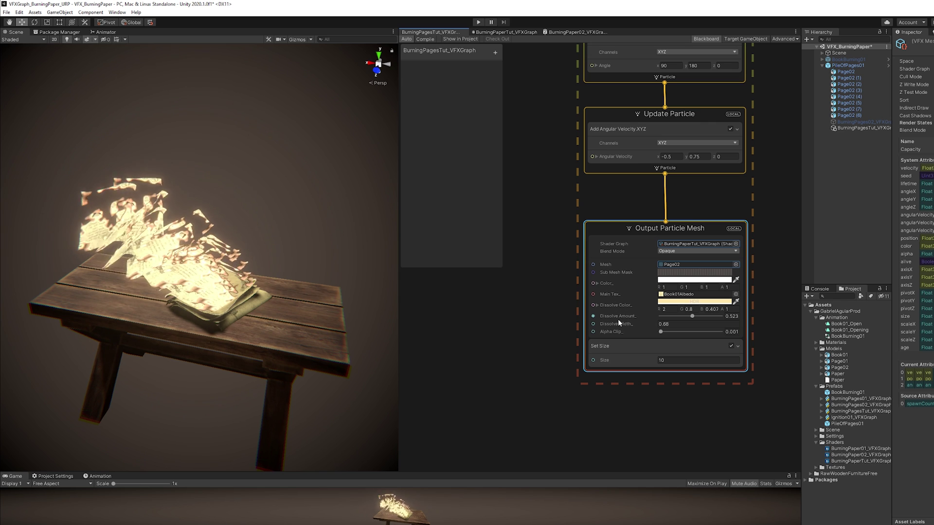
Add an Age Over Lifetime node and connect it to the Output Particle Mesh's Dissolve Amount
{"action": "scroll", "coordinate": [553, 317], "scroll_direction": "up", "scroll_amount": 1}
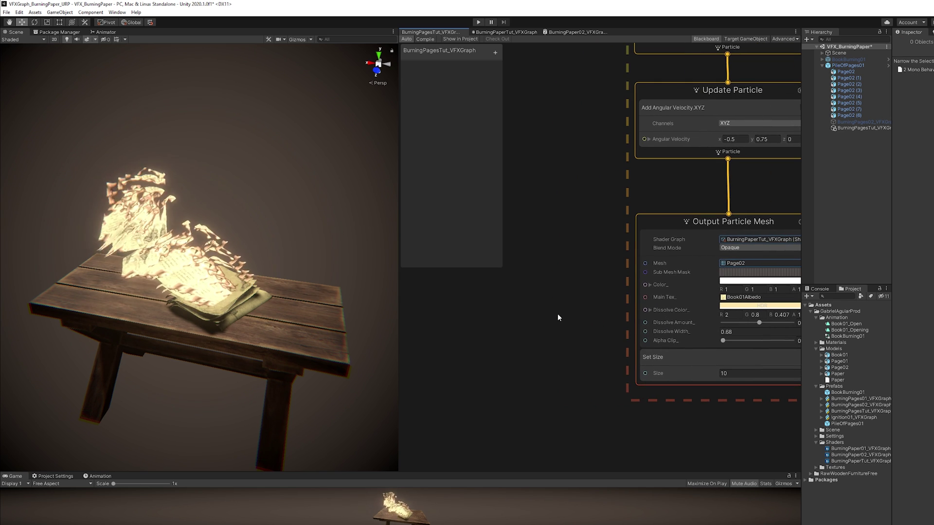
{"action": "key", "text": "space"}
{"action": "type", "text": "lifetim"}
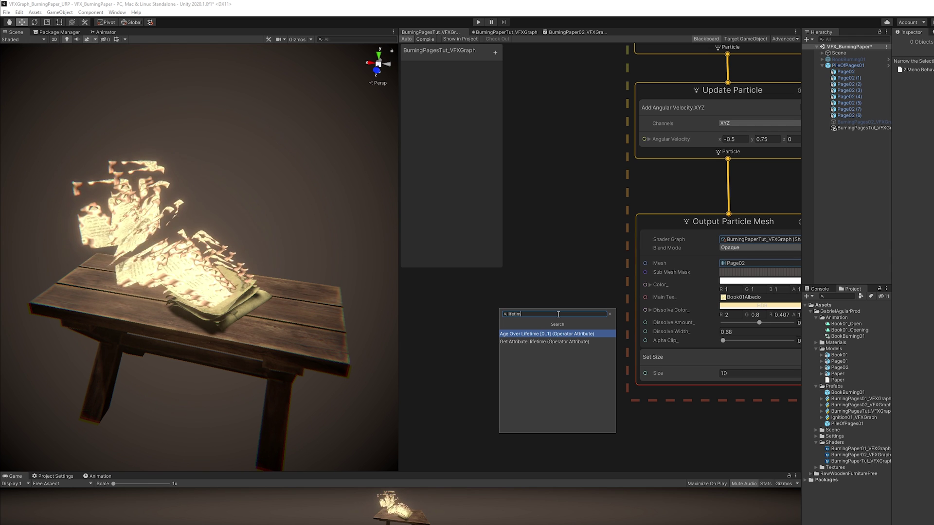
{"action": "key", "text": "Return"}
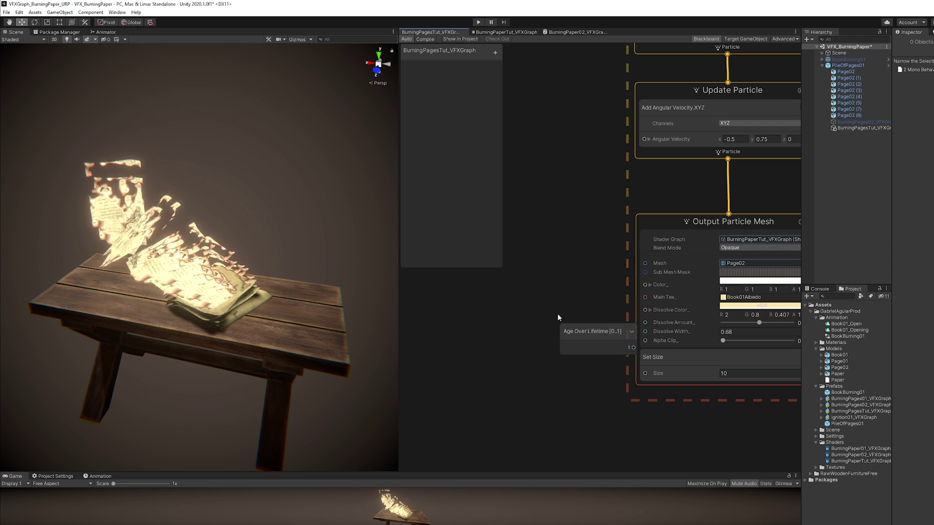
{"action": "left_click_drag", "start_coordinate": [633, 347], "coordinate": [557, 309]}
{"action": "left_click_drag", "start_coordinate": [646, 323], "coordinate": [646, 322]}
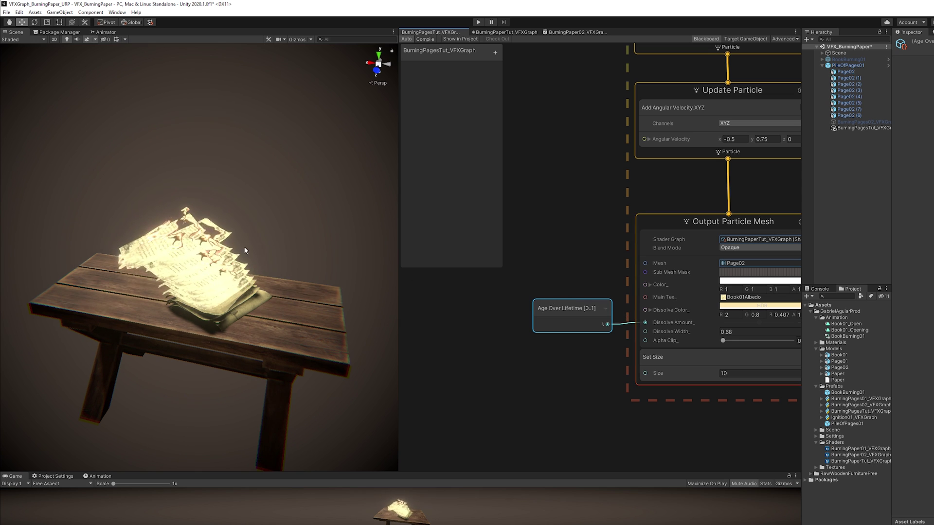
Insert an Add node between Age Over Lifetime and the Dissolve Amount input
{"action": "right_click_drag", "start_coordinate": [244, 251], "coordinate": [252, 245]}
{"action": "scroll", "coordinate": [256, 249], "scroll_direction": "up", "scroll_amount": 2}
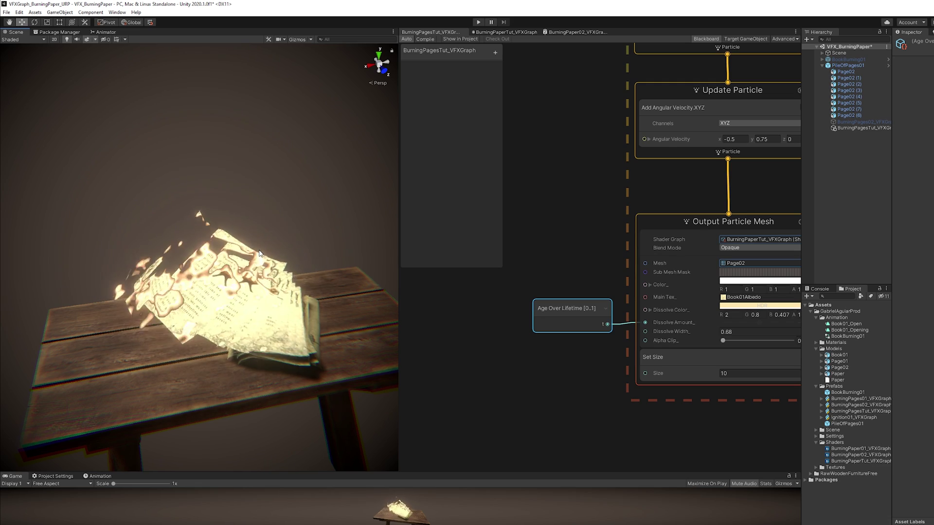
{"action": "left_click_drag", "start_coordinate": [260, 253], "coordinate": [199, 238], "text": "alt"}
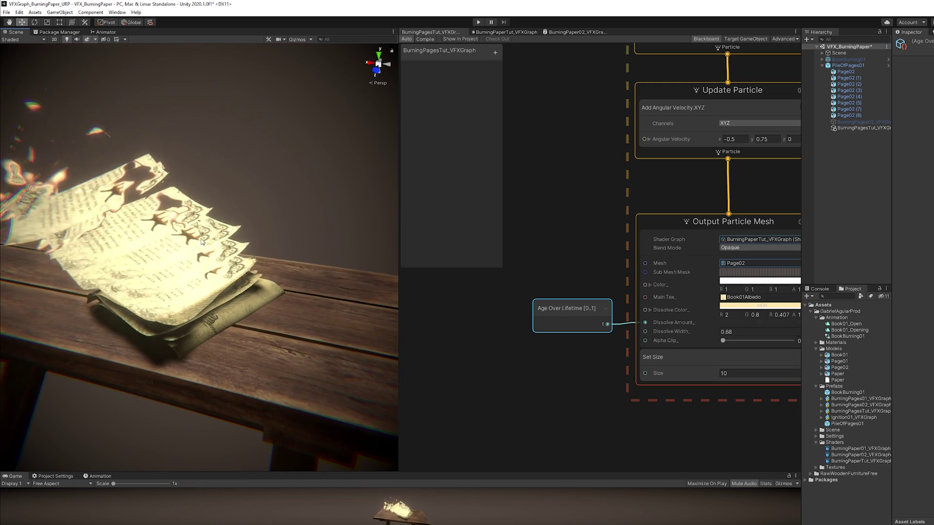
{"action": "mouse_move", "coordinate": [612, 328]}
{"action": "left_mouse_down"}
{"action": "mouse_move", "coordinate": [512, 314]}
{"action": "mouse_move", "coordinate": [532, 307]}
{"action": "left_mouse_up"}
{"action": "type", "text": "add"}
{"action": "left_click", "coordinate": [518, 326]}
{"action": "left_click_drag", "start_coordinate": [597, 340], "coordinate": [645, 322]}
Set the Add node's B value to 0.1 and line it up with the Age Over Lifetime node
{"action": "left_click", "coordinate": [573, 350]}
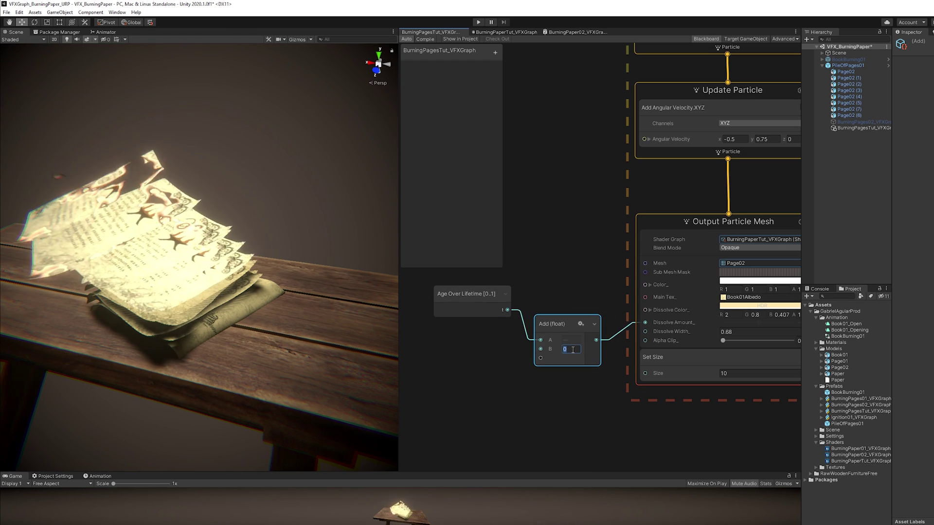
{"action": "type", "text": "0.2"}
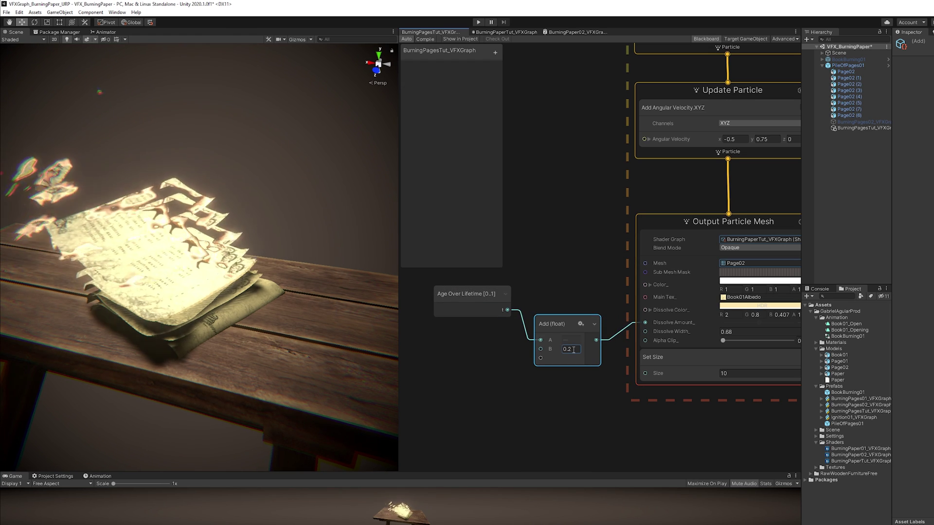
{"action": "left_click_drag", "start_coordinate": [574, 349], "coordinate": [559, 349]}
{"action": "type", "text": "0.1"}
{"action": "scroll", "coordinate": [229, 276], "scroll_direction": "down", "scroll_amount": 3}
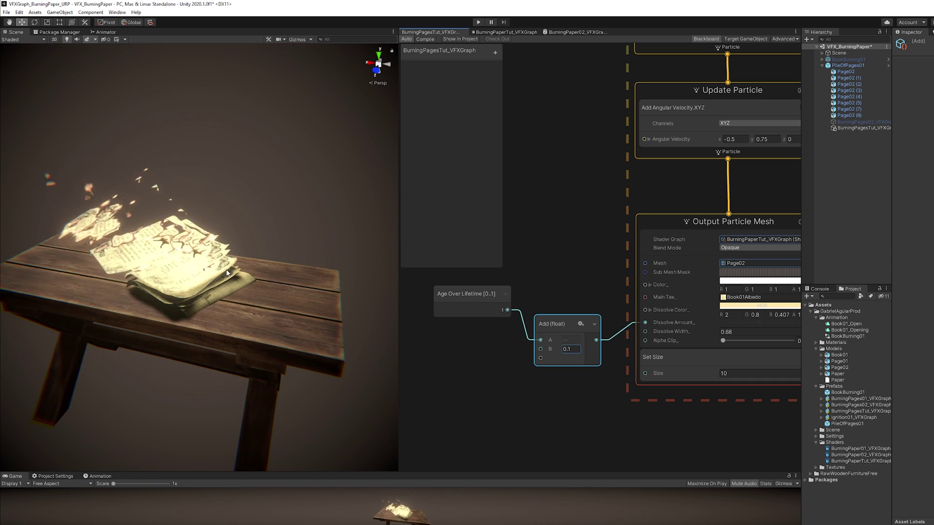
{"action": "middle_click_drag", "start_coordinate": [219, 275], "coordinate": [229, 276]}
{"action": "scroll", "coordinate": [230, 276], "scroll_direction": "up", "scroll_amount": 1}
{"action": "left_click_drag", "start_coordinate": [231, 278], "coordinate": [190, 269], "text": "alt"}
{"action": "left_click_drag", "start_coordinate": [566, 333], "coordinate": [563, 301]}
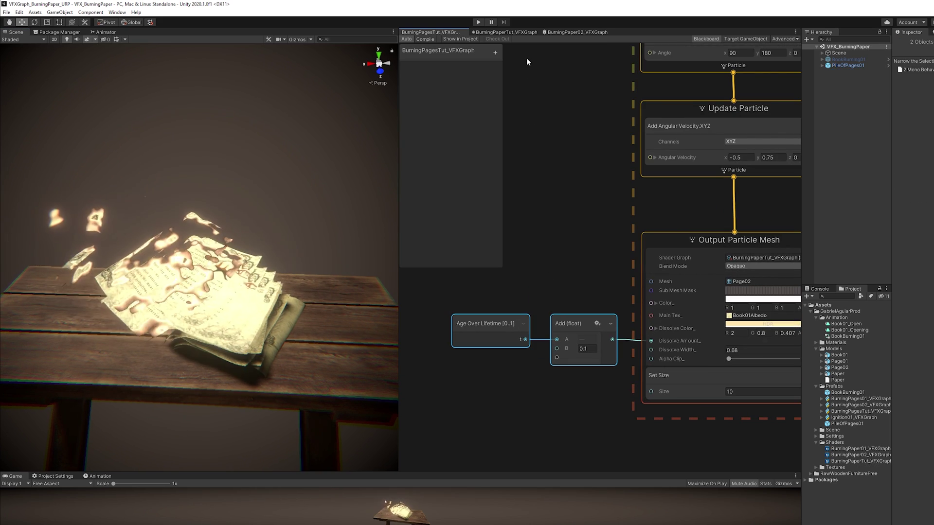
Add a Vector1 property named DissolveScale to the BurningPaperTut_VFXGraph shader
{"action": "left_click", "coordinate": [527, 32]}
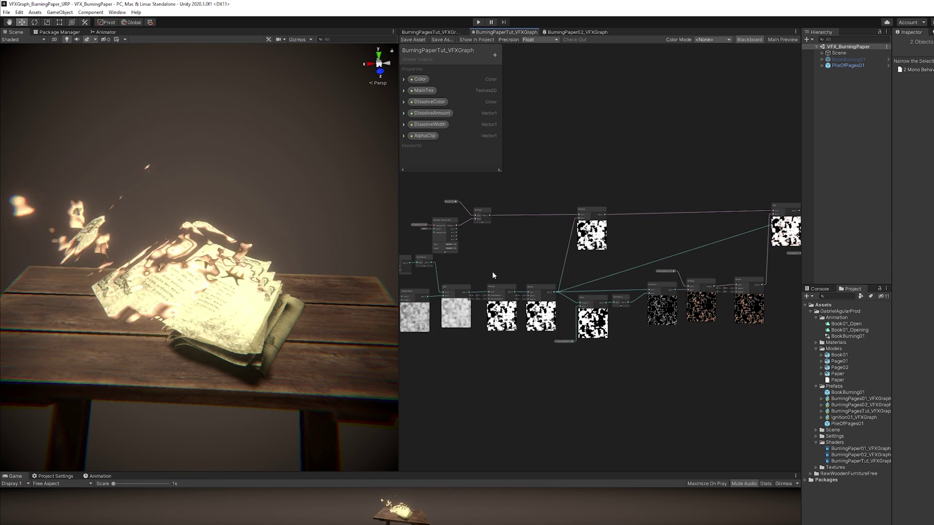
{"action": "middle_click_drag", "start_coordinate": [493, 272], "coordinate": [587, 263]}
{"action": "scroll", "coordinate": [495, 288], "scroll_direction": "up", "scroll_amount": 8}
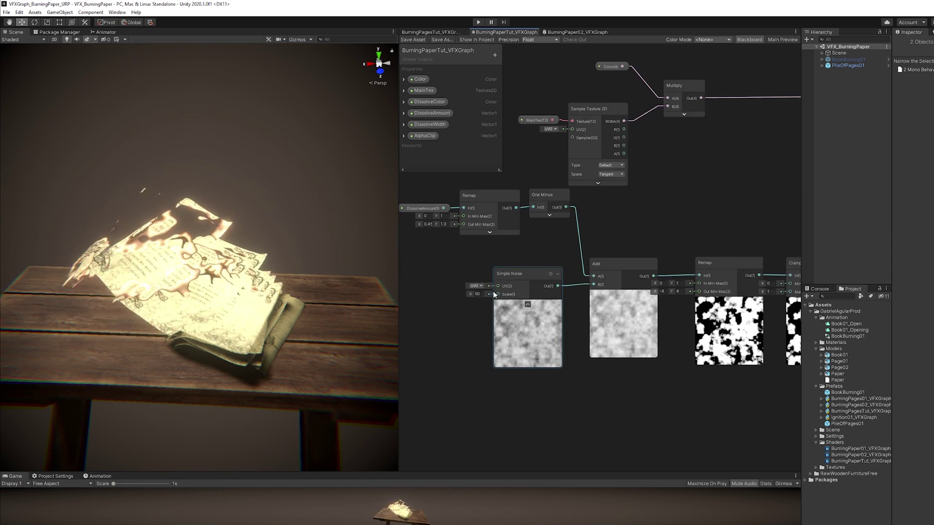
{"action": "middle_click_drag", "start_coordinate": [529, 322], "coordinate": [553, 319]}
{"action": "left_click", "coordinate": [495, 55]}
{"action": "left_click", "coordinate": [506, 61]}
{"action": "type", "text": "DissolveScale"}
{"action": "key", "text": "Return"}
Give DissolveScale a default of 50 and the reference DissolveScale_, connect it to the Simple Noise Scale input, and save the shader
{"action": "scroll", "coordinate": [454, 142], "scroll_direction": "down", "scroll_amount": 1}
{"action": "left_click", "coordinate": [445, 153]}
{"action": "type", "text": "50"}
{"action": "left_click_drag", "start_coordinate": [428, 123], "coordinate": [440, 111]}
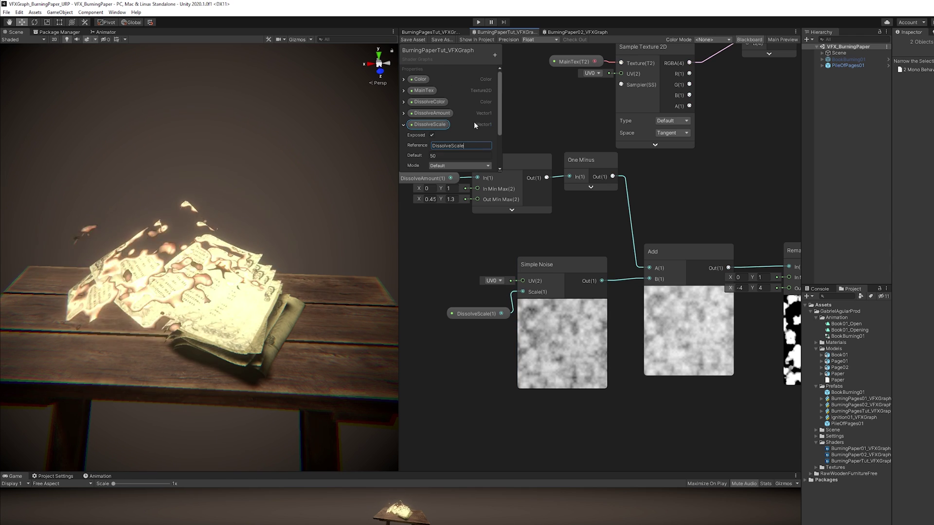
{"action": "key", "text": "Return"}
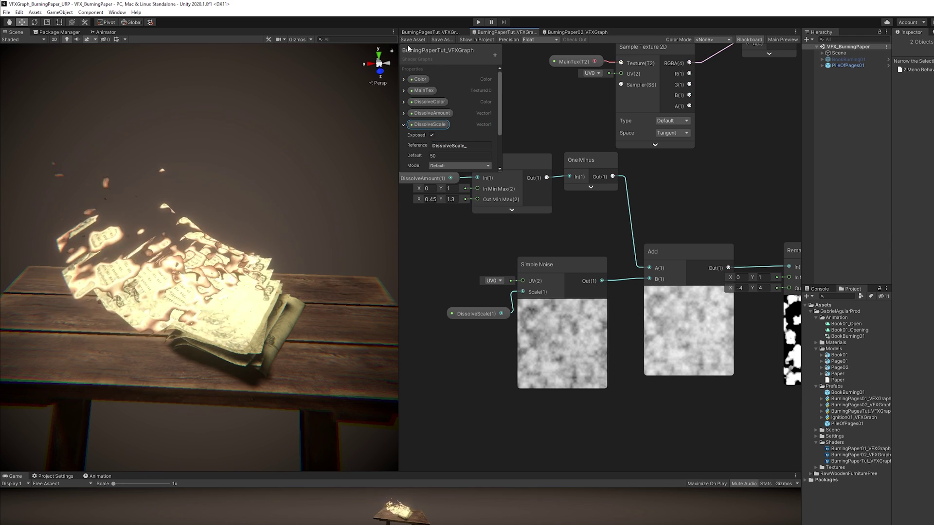
{"action": "left_click", "coordinate": [414, 40]}
In BurningPagesTut_VFXGraph, feed Dissolve Scale from a new Random Number node (Min 40, Max 60) and set the Add node's B to 0.2
{"action": "left_click", "coordinate": [445, 32]}
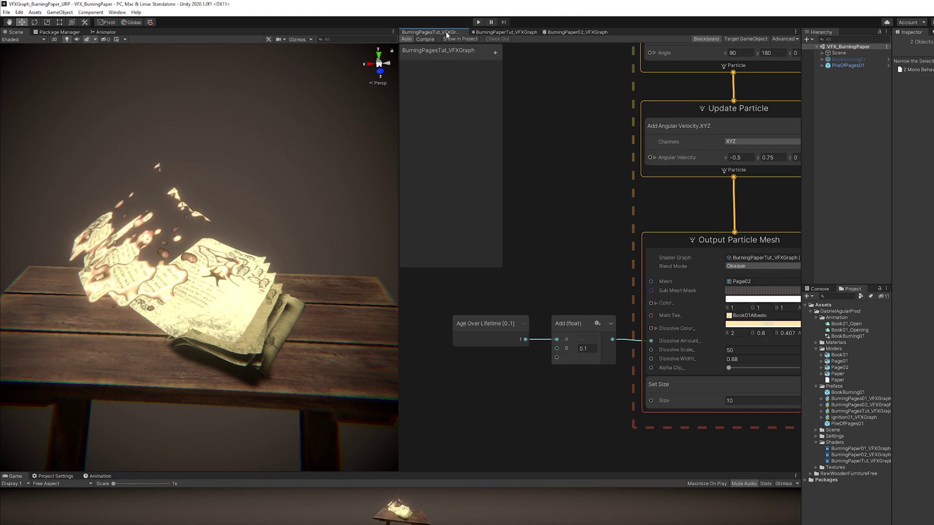
{"action": "middle_click_drag", "start_coordinate": [578, 392], "coordinate": [575, 343]}
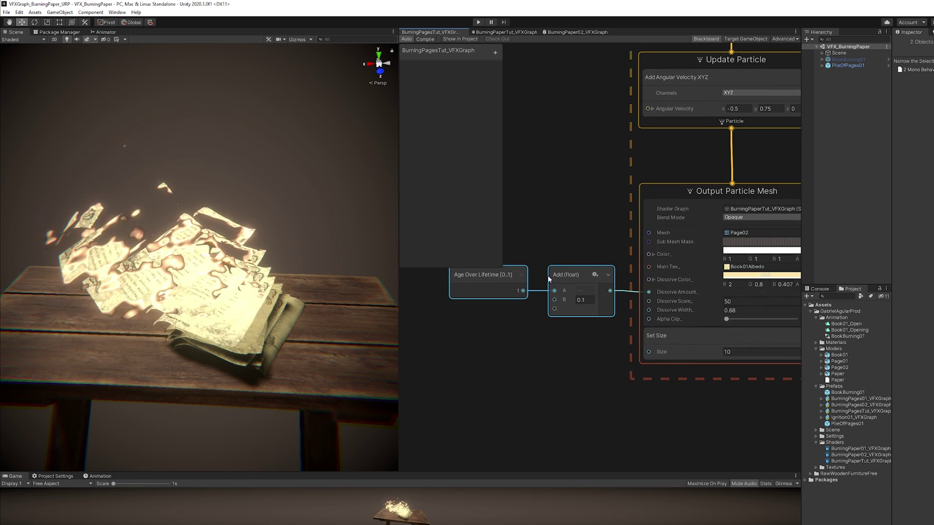
{"action": "left_click", "coordinate": [535, 328]}
{"action": "key", "text": "space"}
{"action": "type", "text": "random"}
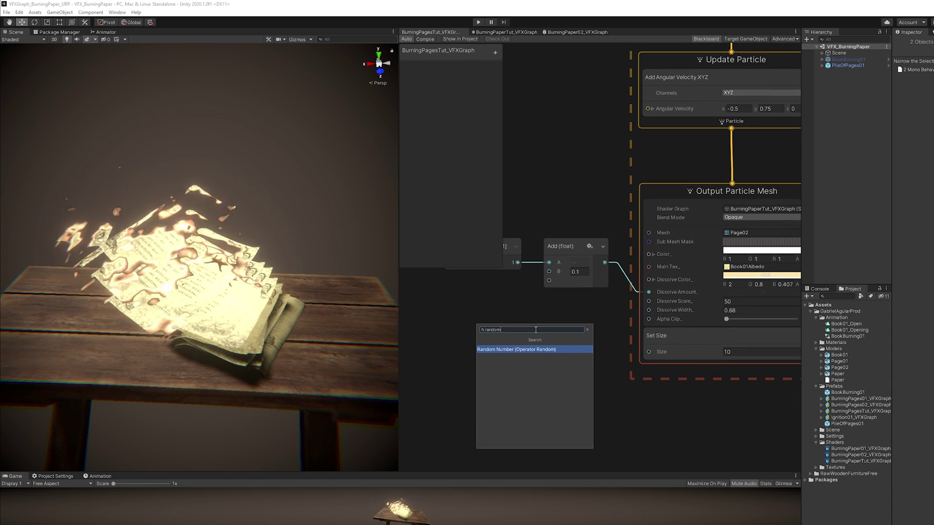
{"action": "key", "text": "Return"}
{"action": "left_click_drag", "start_coordinate": [550, 338], "coordinate": [506, 311]}
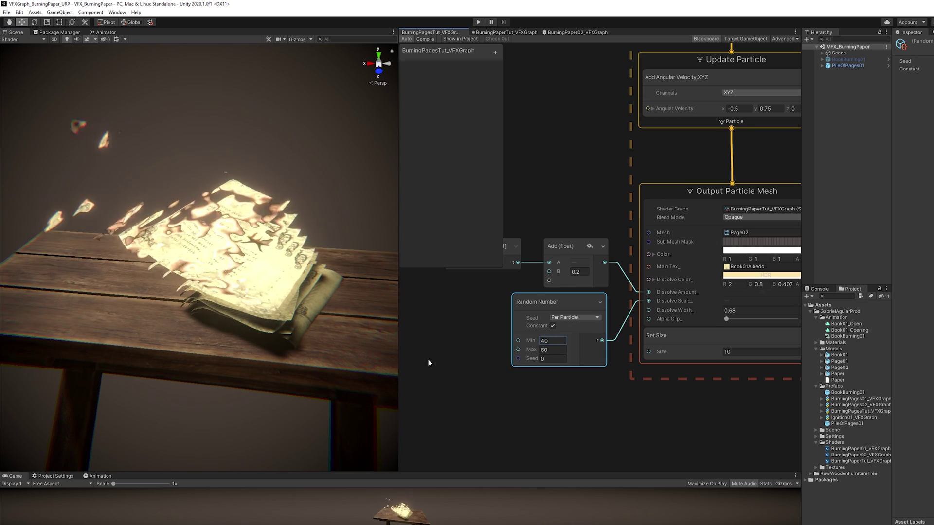
Drive Dissolve Width with a duplicated Random Number node (Min 0.2, Max 0.7) and disable Constant on both Random Number nodes
{"action": "middle_click_drag", "start_coordinate": [551, 340], "coordinate": [544, 311]}
{"action": "left_click", "coordinate": [540, 277]}
{"action": "key", "text": "ctrl+d"}
{"action": "left_click_drag", "start_coordinate": [569, 278], "coordinate": [544, 361]}
{"action": "left_click", "coordinate": [551, 393]}
{"action": "key", "text": "BackSpace"}
{"action": "type", "text": "0.2"}
{"action": "key", "text": "Tab"}
{"action": "type", "text": "0.7"}
{"action": "left_click_drag", "start_coordinate": [600, 393], "coordinate": [642, 280]}
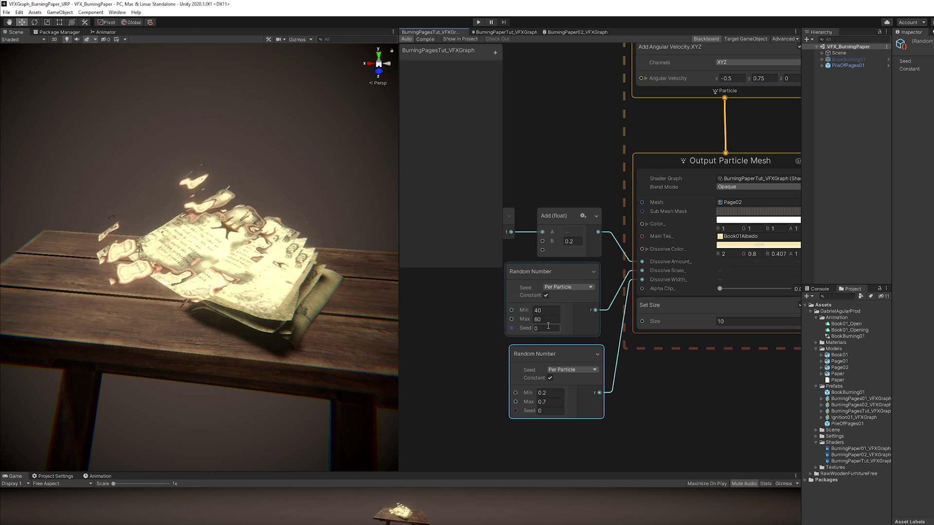
{"action": "left_click", "coordinate": [550, 378]}
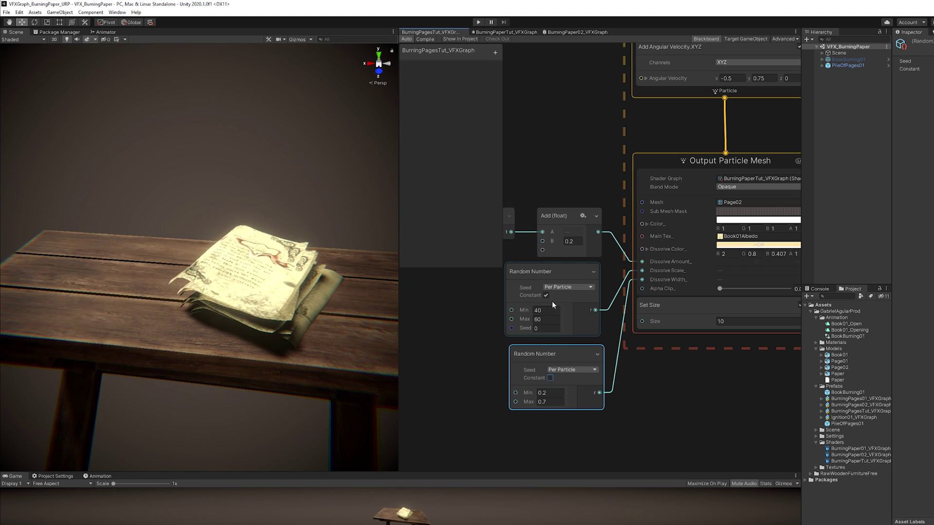
{"action": "left_click", "coordinate": [547, 296]}
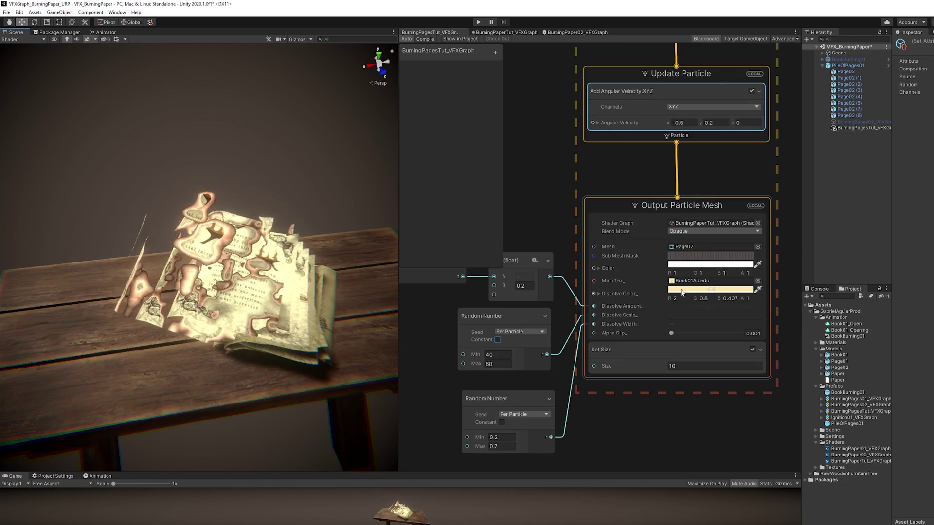
Change the Output Particle Mesh's Dissolve Color to orange with an HDR intensity of 3.5
{"action": "left_click", "coordinate": [679, 290]}
{"action": "left_click", "coordinate": [743, 335]}
{"action": "left_click_drag", "start_coordinate": [730, 454], "coordinate": [736, 457]}
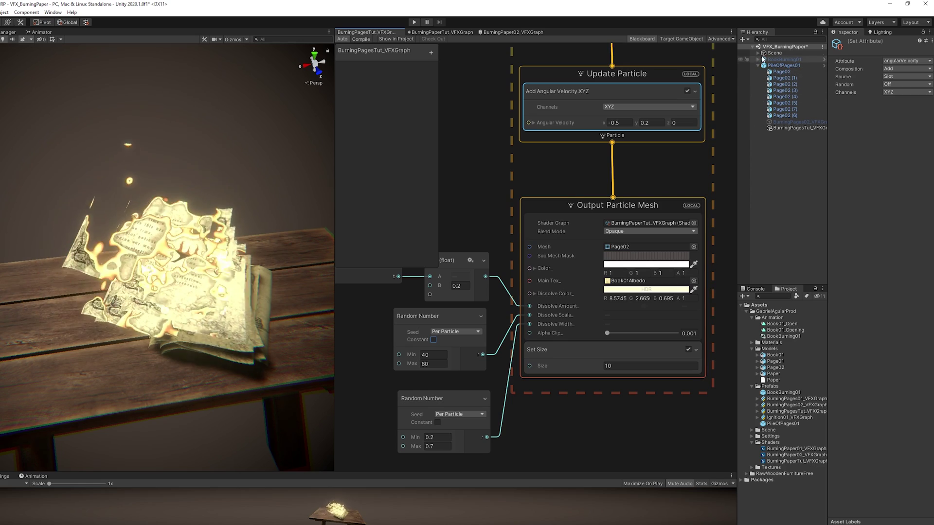
Examine the Global Volume's post-processing overrides and the options for creating a volume under the Scene object
{"action": "left_click", "coordinate": [824, 53]}
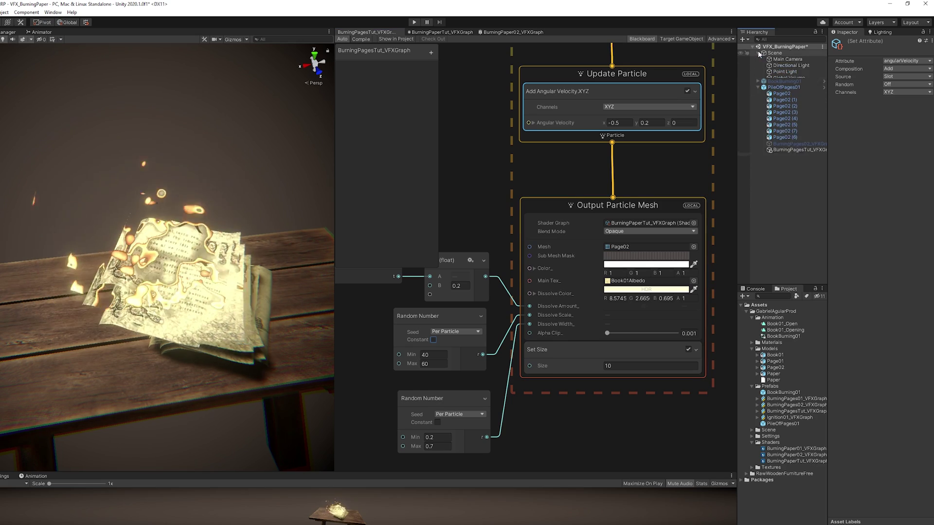
{"action": "left_click", "coordinate": [788, 77]}
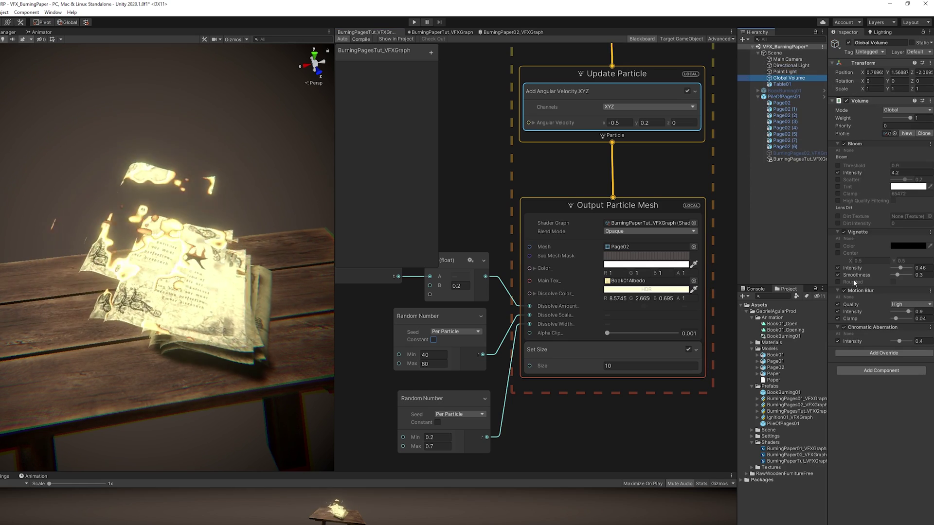
{"action": "right_click", "coordinate": [773, 53]}
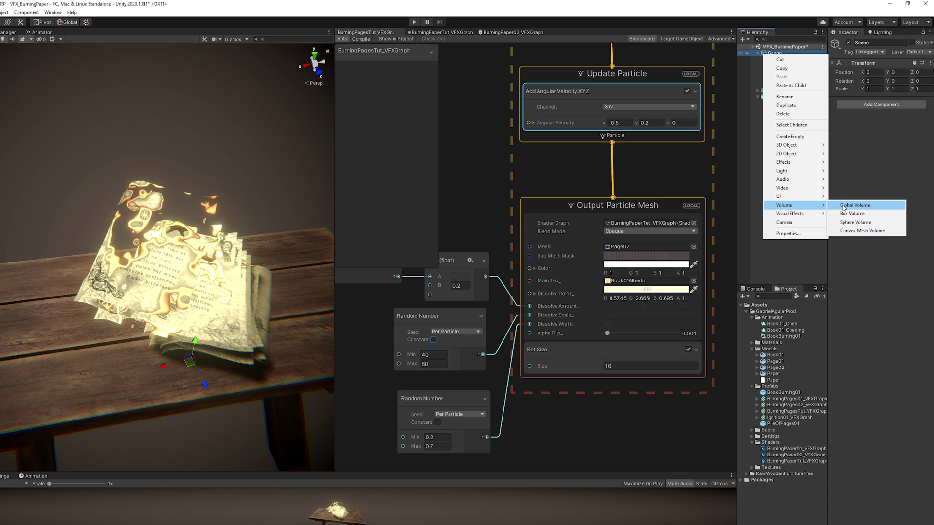
{"action": "left_click", "coordinate": [816, 252]}
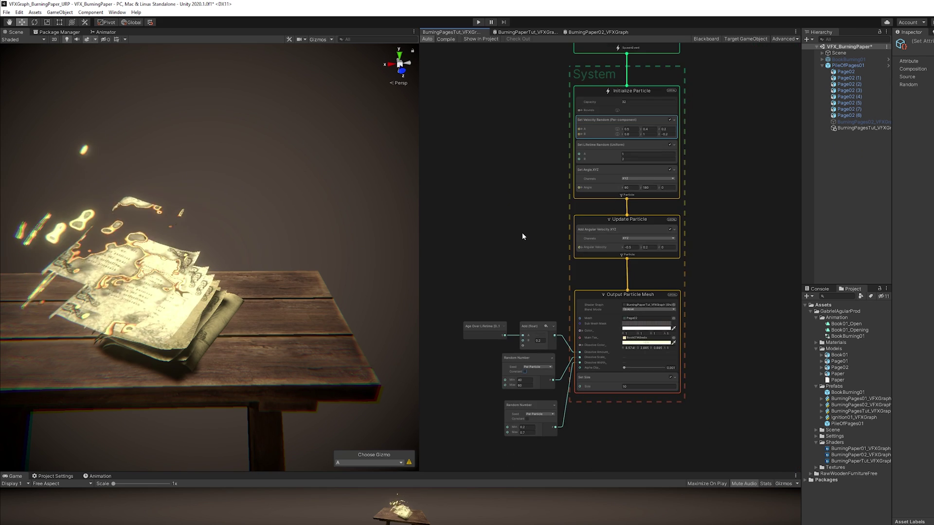
Group all nodes of the page particle system and title the group BURNING PAGES
{"action": "scroll", "coordinate": [521, 233], "scroll_direction": "down", "scroll_amount": 3}
{"action": "left_click_drag", "start_coordinate": [650, 385], "coordinate": [482, 98]}
{"action": "scroll", "coordinate": [555, 112], "scroll_direction": "up", "scroll_amount": 1}
{"action": "right_click", "coordinate": [561, 108]}
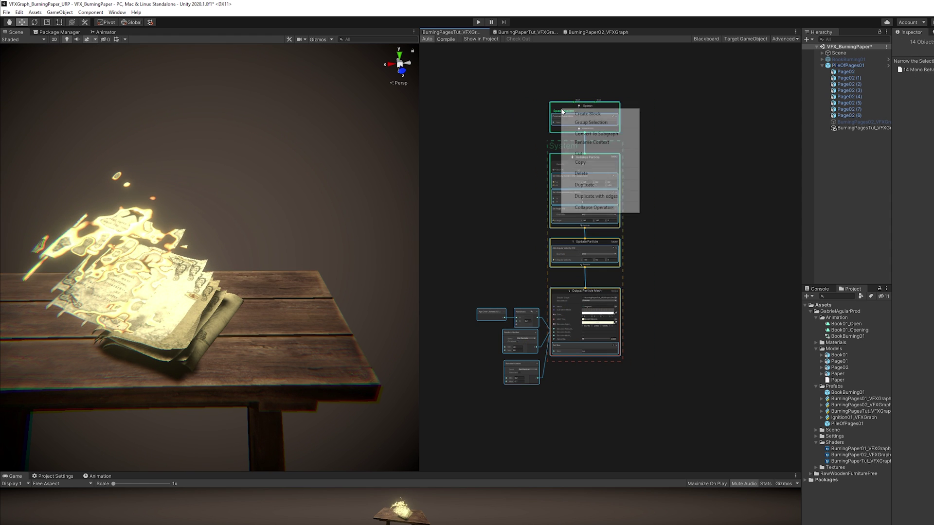
{"action": "left_click", "coordinate": [591, 122]}
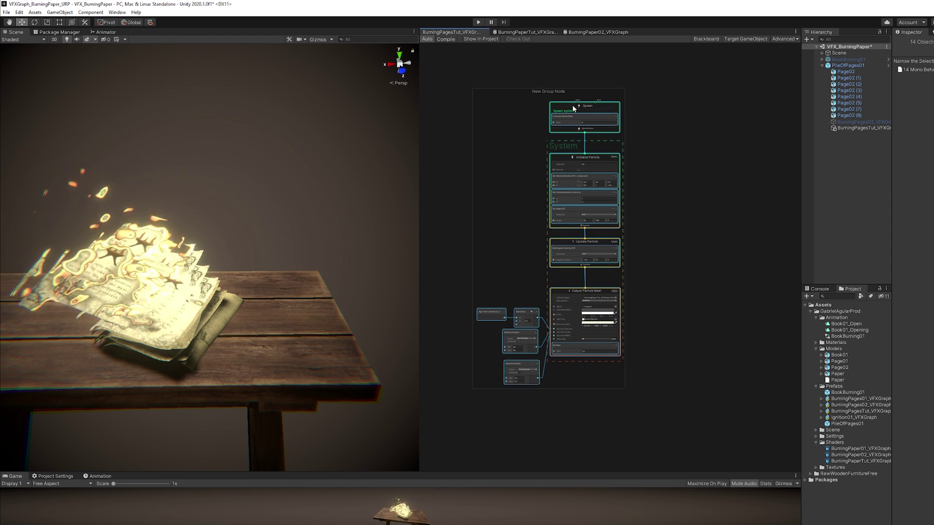
{"action": "type", "text": "BURNING PAGES"}
{"action": "key", "text": "Return"}
Add a Simple Particle System in the empty space beside the BURNING PAGES group
{"action": "middle_click_drag", "start_coordinate": [705, 97], "coordinate": [586, 135]}
{"action": "key", "text": "space"}
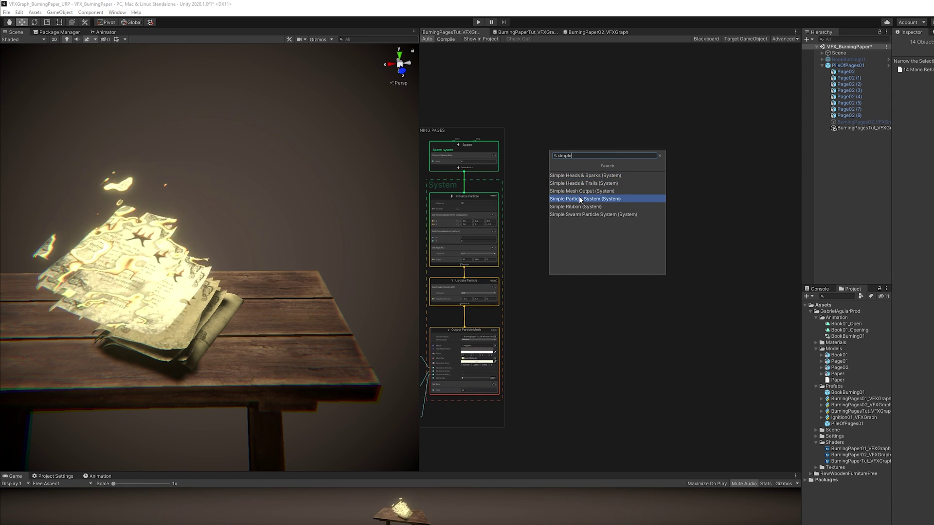
{"action": "type", "text": "simple"}
{"action": "left_click", "coordinate": [580, 198]}
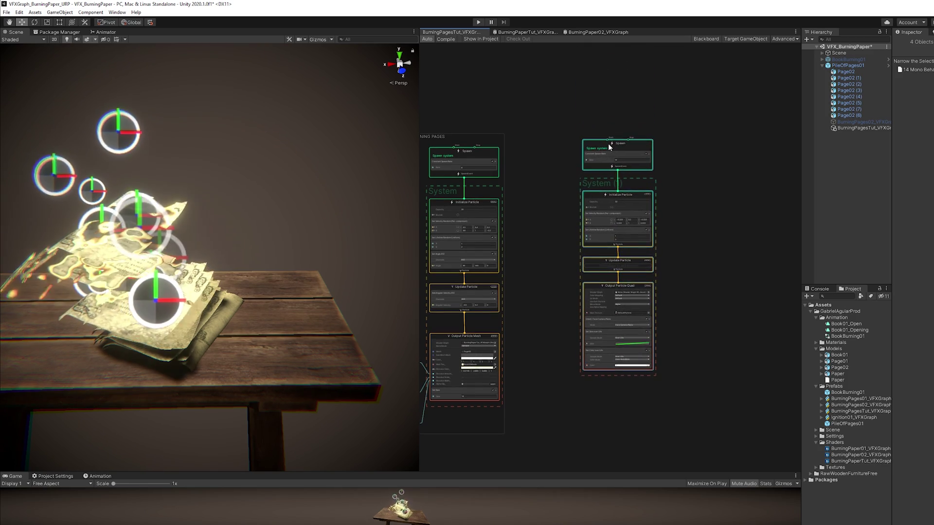
Set the Output Particle Quad's Main Texture to Default-Particle and its Blend Mode to Additive
{"action": "scroll", "coordinate": [635, 359], "scroll_direction": "up", "scroll_amount": 2}
{"action": "scroll", "coordinate": [634, 359], "scroll_direction": "up", "scroll_amount": 3}
{"action": "left_click", "coordinate": [665, 253]}
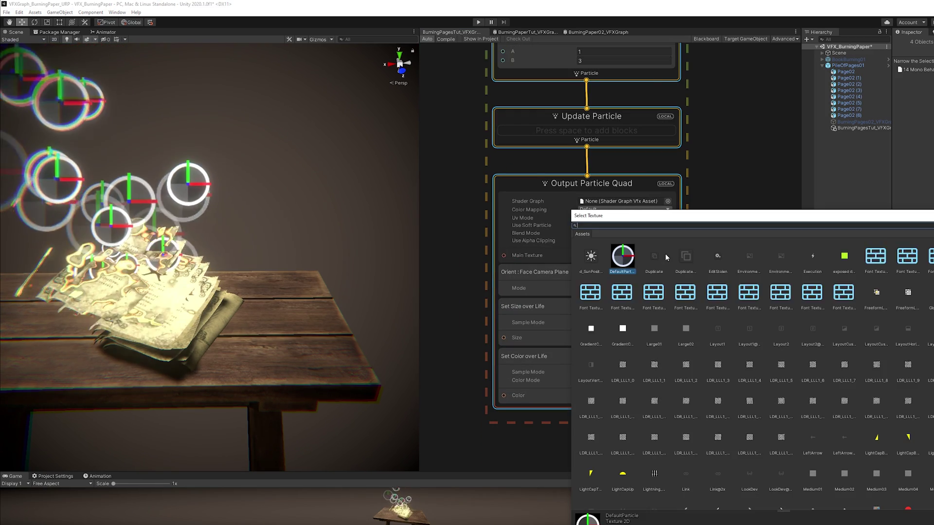
{"action": "type", "text": "defa"}
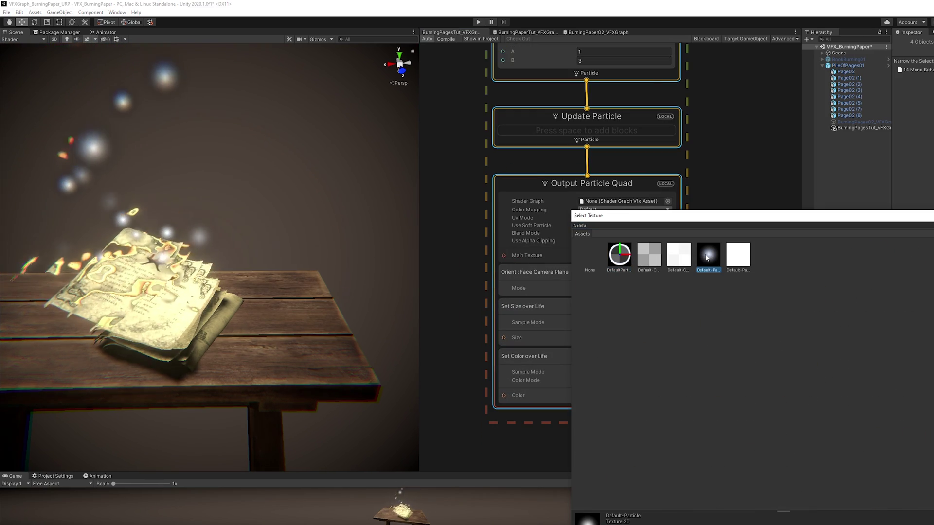
{"action": "double_click", "coordinate": [705, 254]}
{"action": "left_click", "coordinate": [594, 233]}
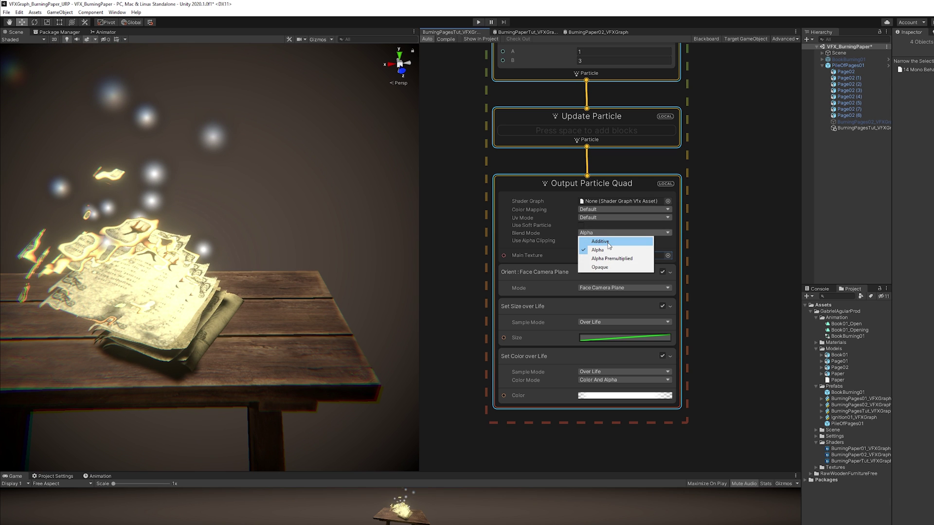
{"action": "left_click", "coordinate": [607, 243]}
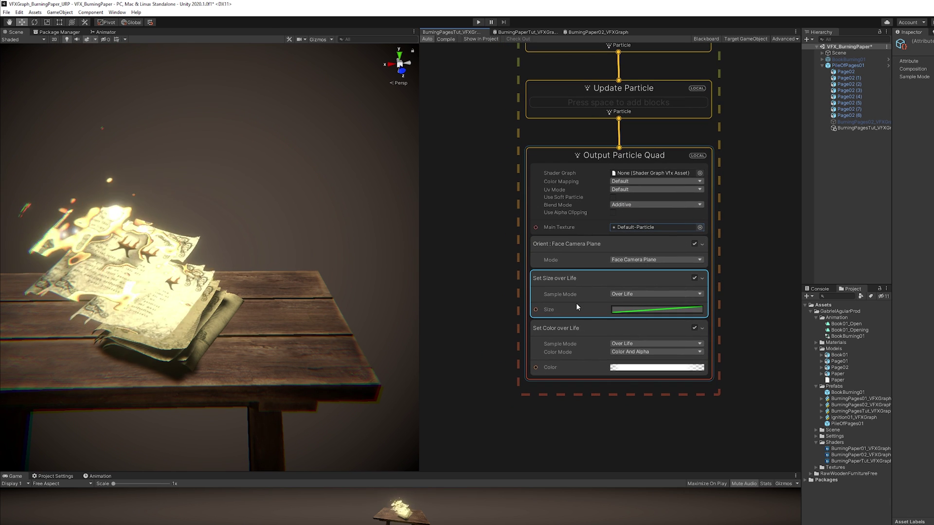
Apply the preset curve that falls smoothly from 1 to 0 to the Set Size over Life block
{"action": "left_click", "coordinate": [626, 311]}
{"action": "left_click_drag", "start_coordinate": [699, 281], "coordinate": [611, 163]}
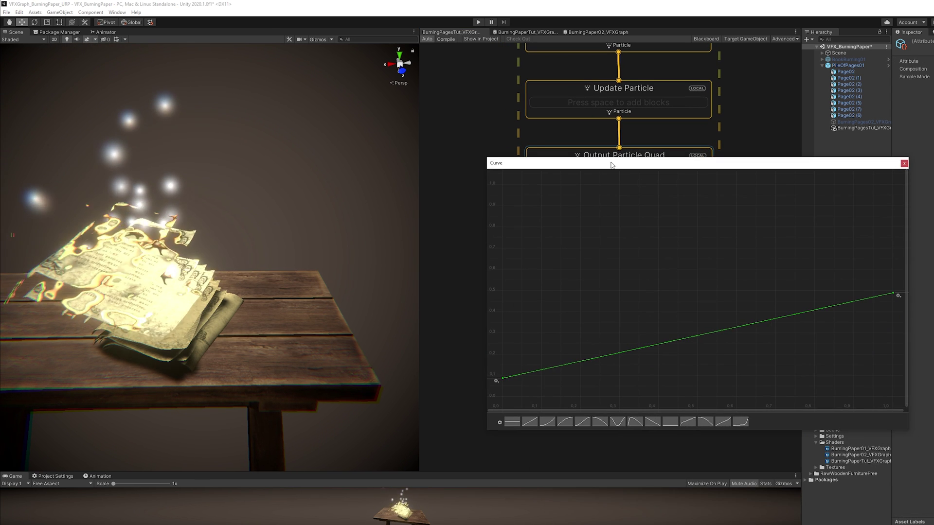
{"action": "left_click", "coordinate": [601, 422]}
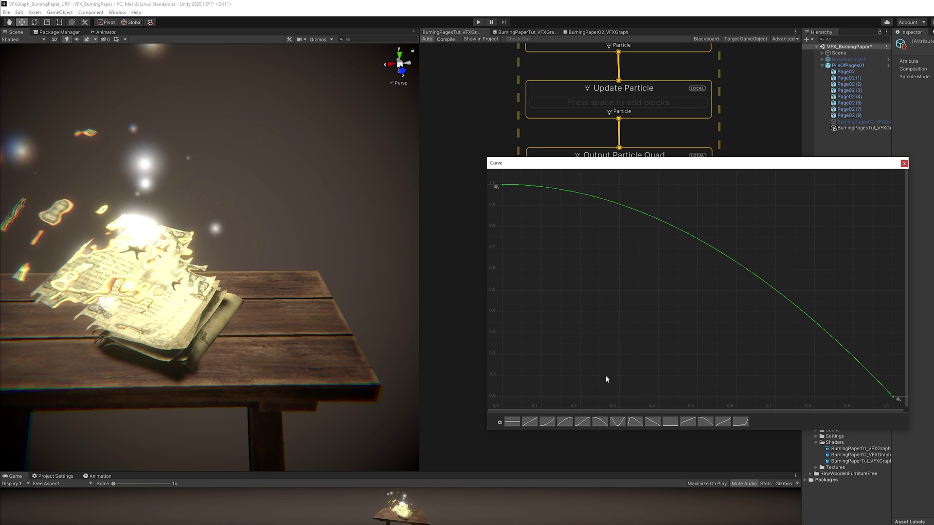
{"action": "left_click", "coordinate": [904, 164]}
Add a Set Size block of 0.1 below Set Size over Life and change its Composition to Multiply
{"action": "key", "text": "space"}
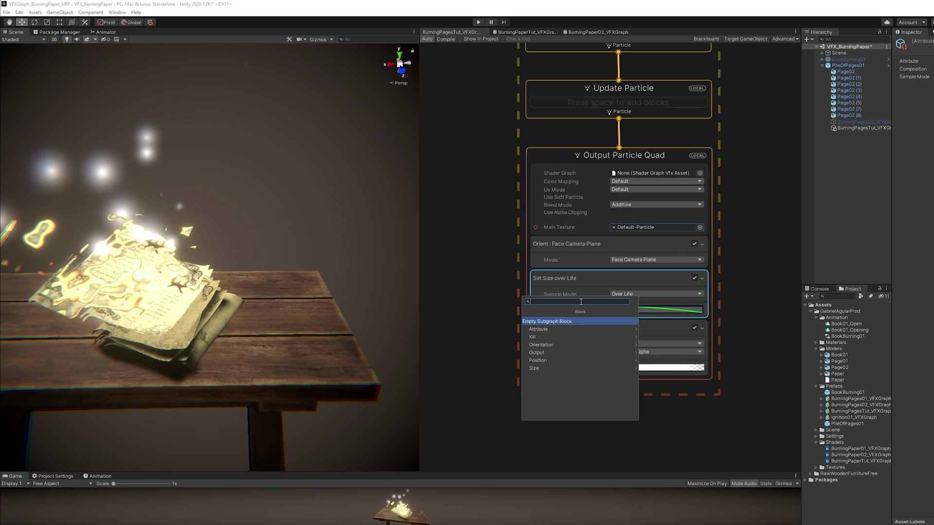
{"action": "type", "text": "set color"}
{"action": "key", "text": "Return"}
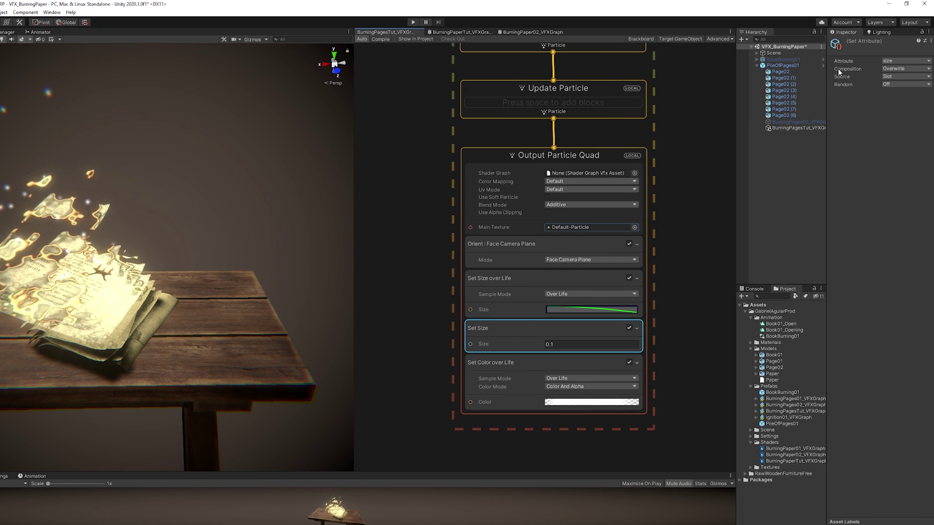
{"action": "left_click", "coordinate": [894, 68]}
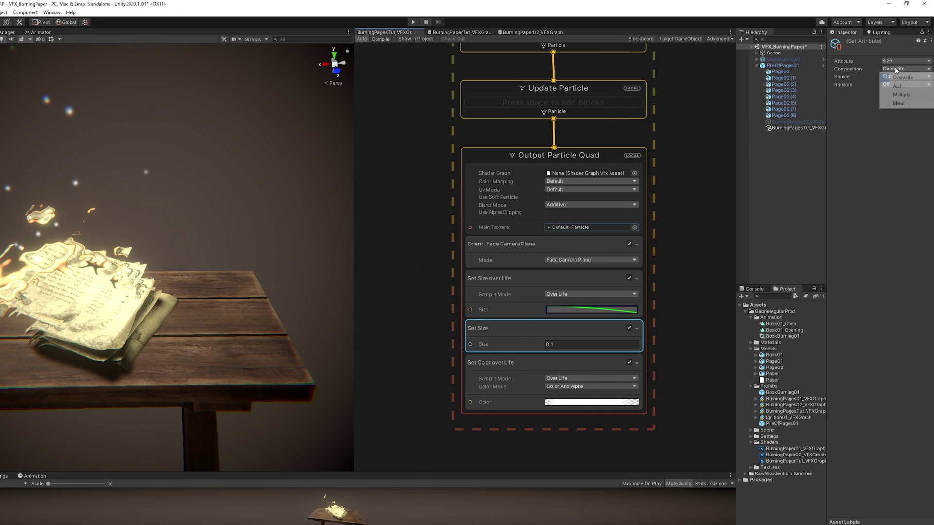
{"action": "left_click", "coordinate": [900, 94]}
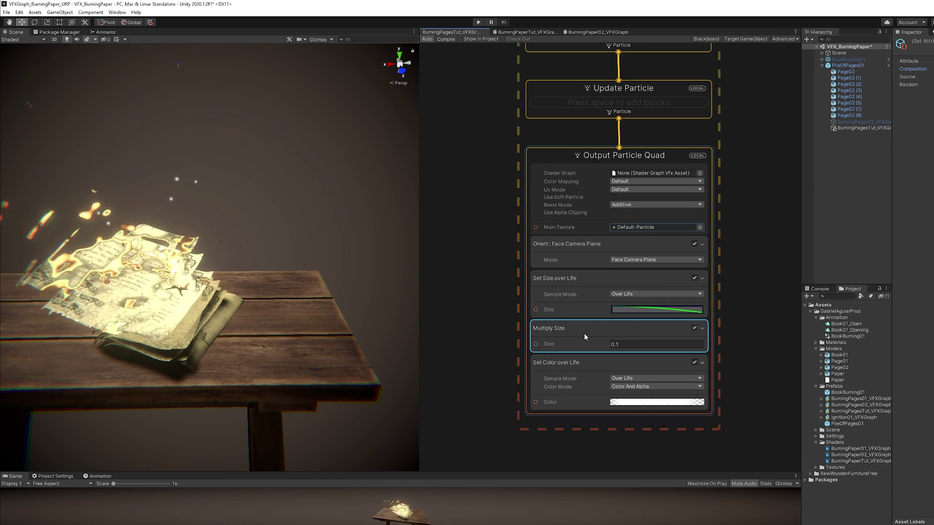
Add a Set Scale block, place it below Multiply Size, and set its X scale to 0.2
{"action": "key", "text": "space"}
{"action": "type", "text": "set scale"}
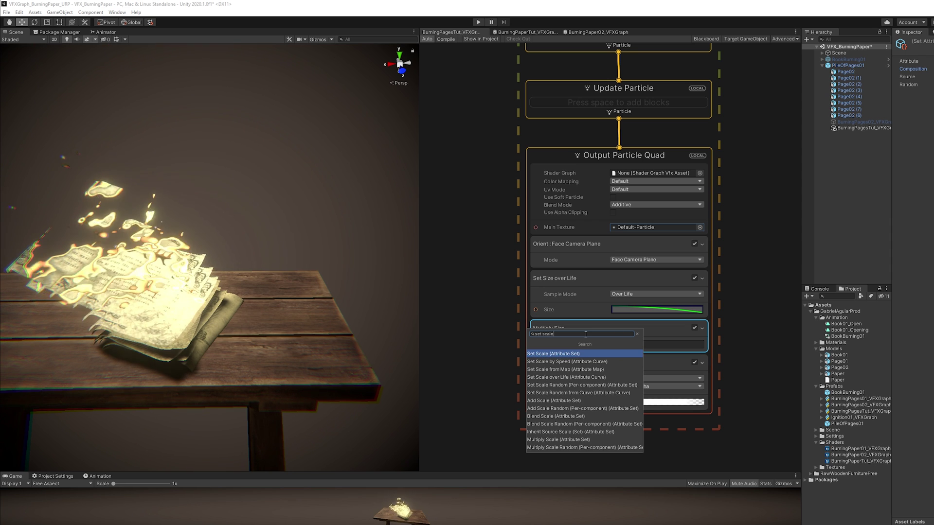
{"action": "key", "text": "Return"}
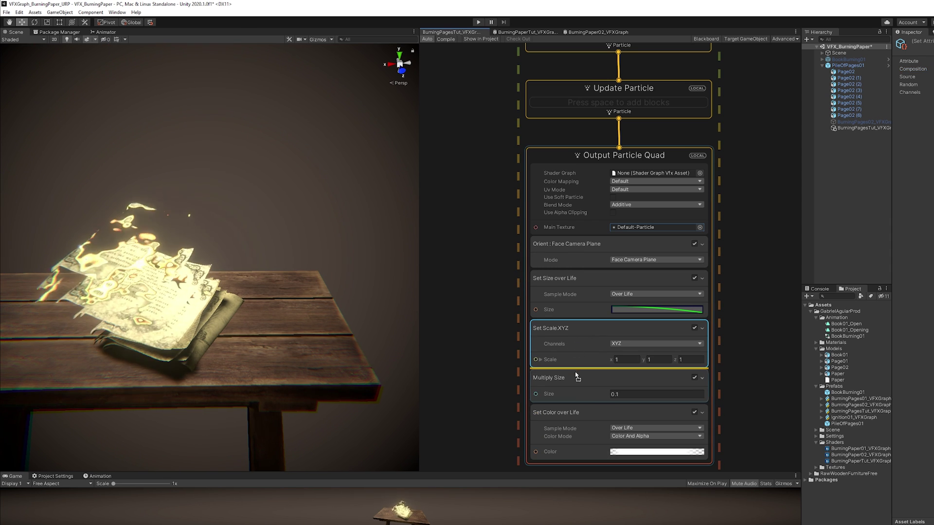
{"action": "left_click_drag", "start_coordinate": [574, 392], "coordinate": [575, 389]}
{"action": "left_click", "coordinate": [644, 347]}
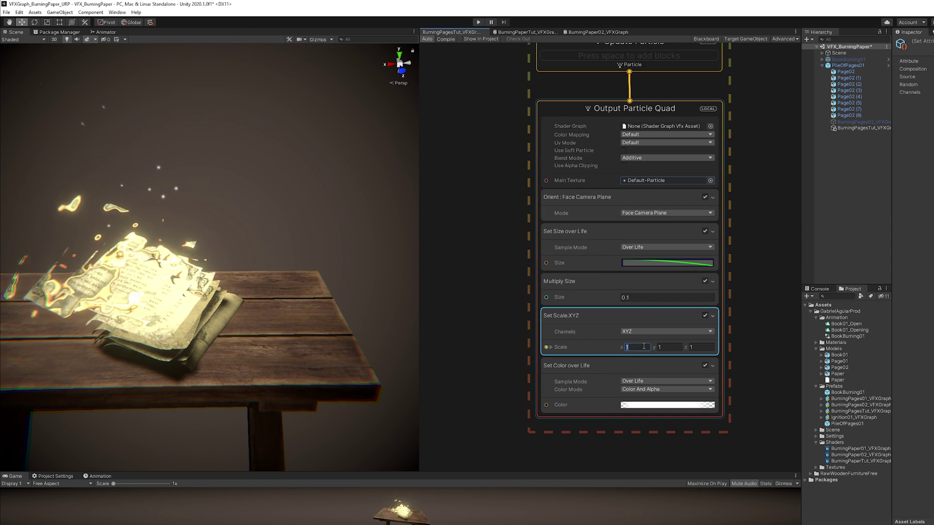
{"action": "scroll", "coordinate": [192, 216], "scroll_direction": "up", "scroll_amount": 5}
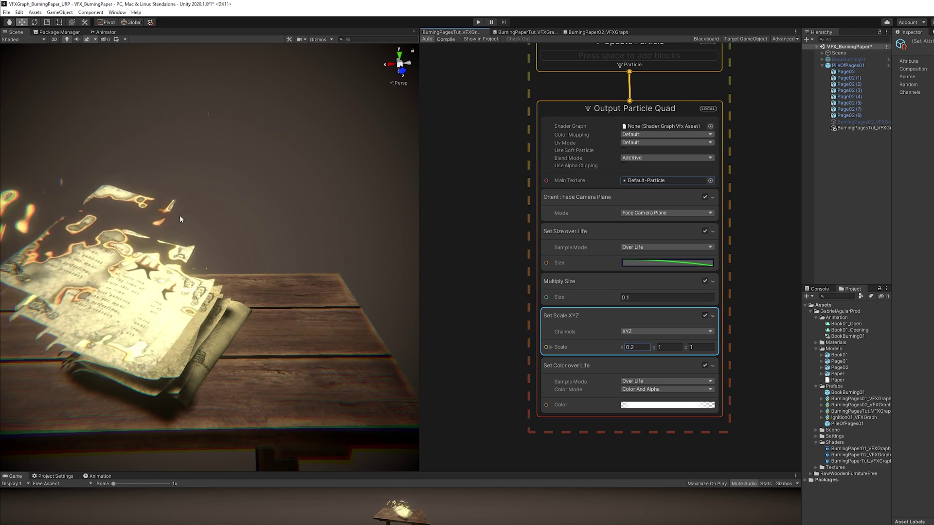
{"action": "middle_click_drag", "start_coordinate": [179, 216], "coordinate": [261, 241]}
{"action": "scroll", "coordinate": [260, 240], "scroll_direction": "down", "scroll_amount": 3}
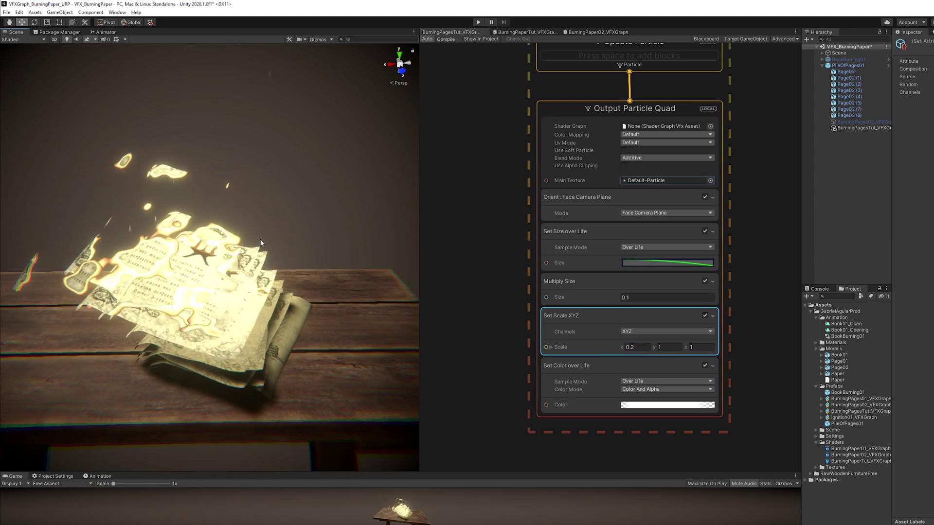
Set the Orient block's mode to Along Velocity in the Output Particle Quad
{"action": "left_click", "coordinate": [628, 214]}
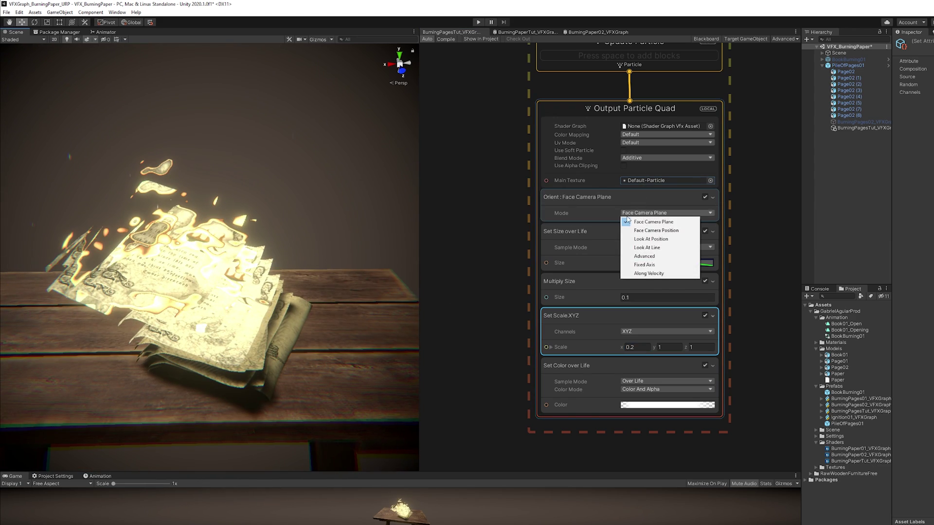
{"action": "left_click", "coordinate": [655, 274]}
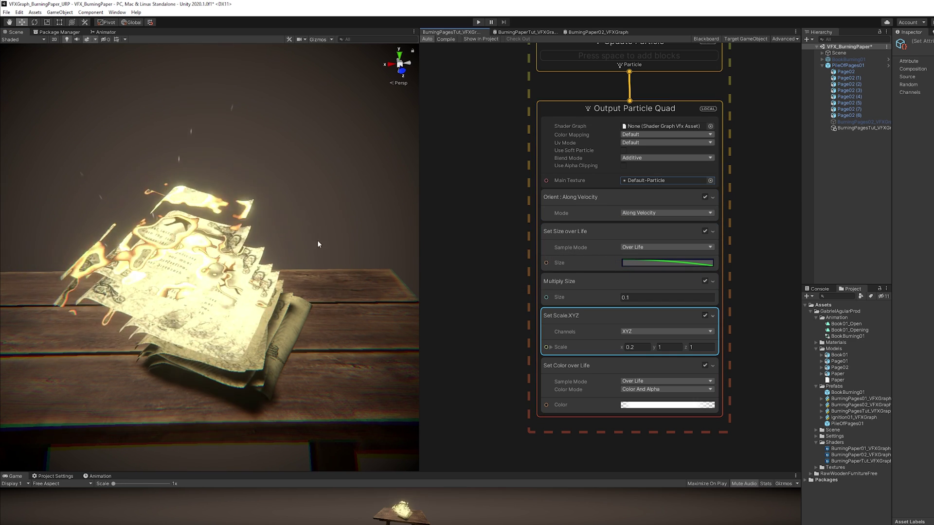
Apply the yellow-to-orange preset gradient that fades out to the Set Color over Life block
{"action": "middle_click_drag", "start_coordinate": [524, 360], "coordinate": [528, 314]}
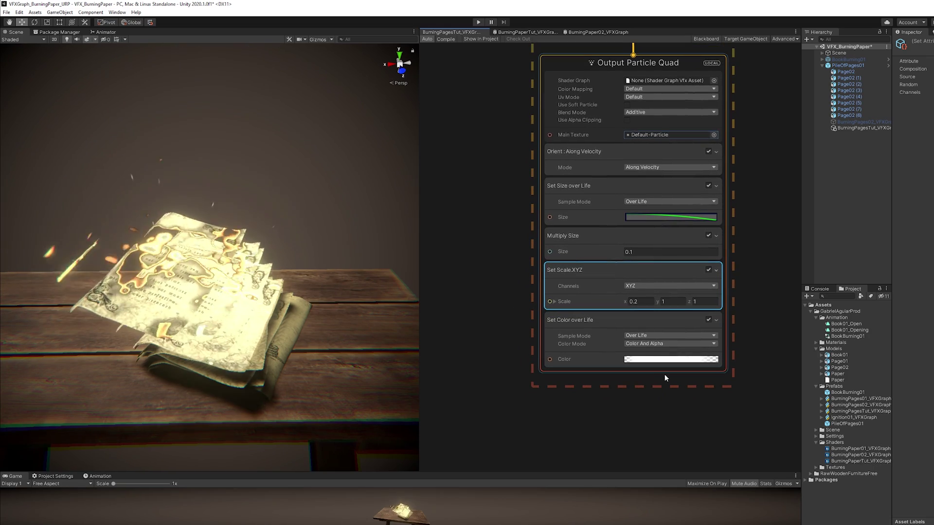
{"action": "left_click", "coordinate": [647, 360]}
{"action": "left_click_drag", "start_coordinate": [788, 149], "coordinate": [605, 153]}
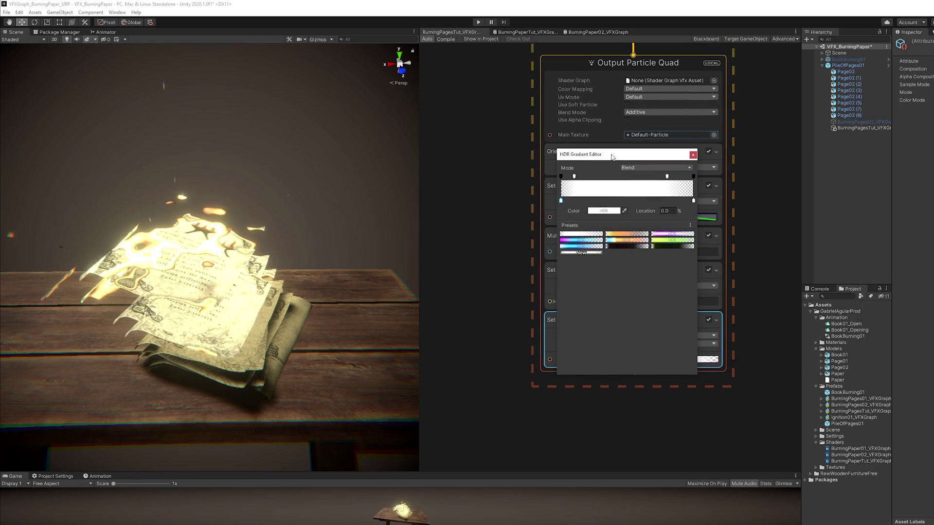
{"action": "left_click", "coordinate": [621, 235]}
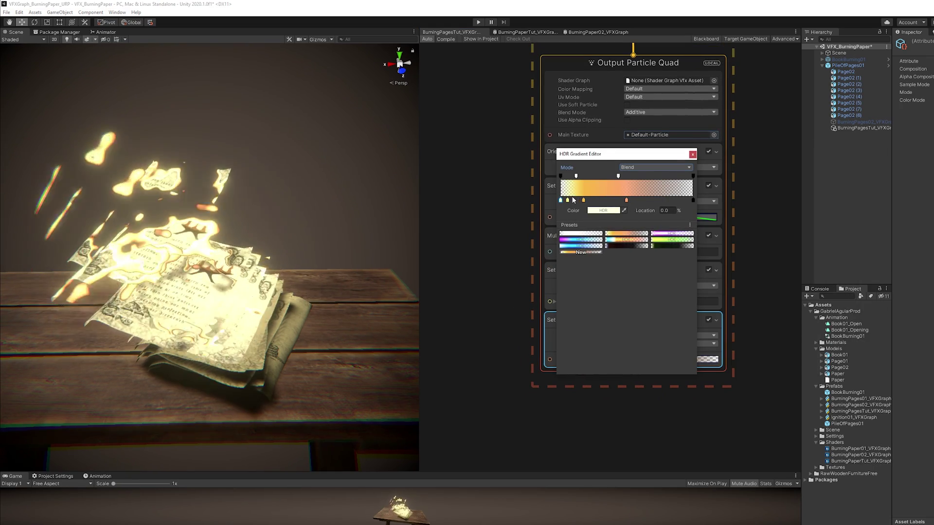
Raise the HDR intensity of the gradient's colour keys, using 1.8 for the orange key near the middle
{"action": "left_click", "coordinate": [603, 210]}
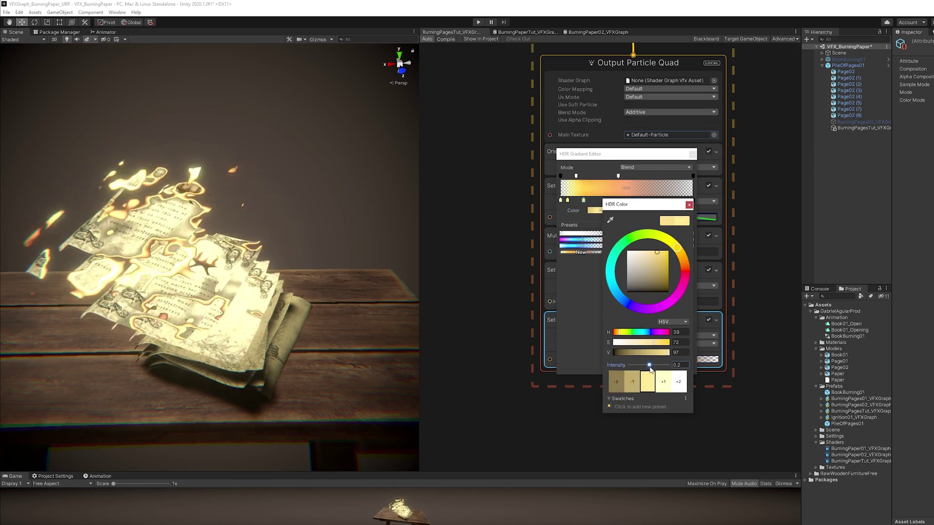
{"action": "left_click", "coordinate": [616, 206]}
{"action": "double_click", "coordinate": [628, 200]}
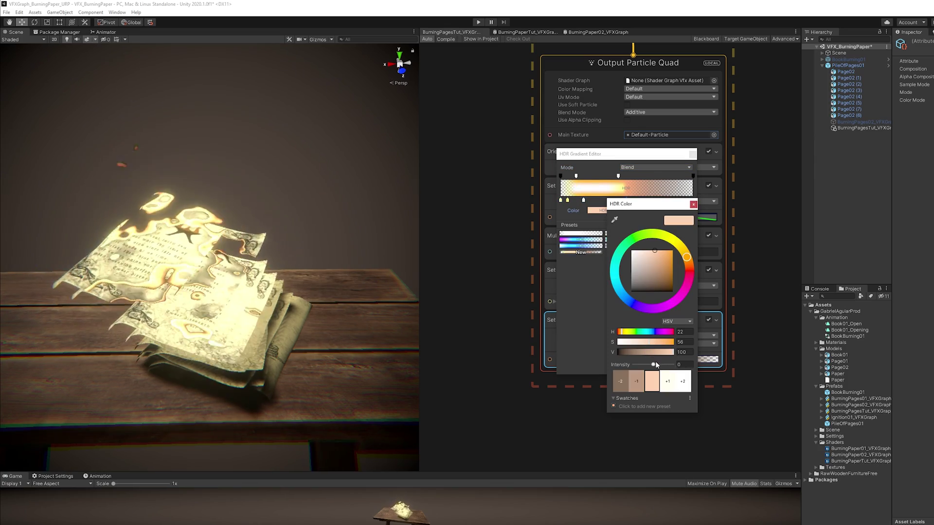
{"action": "left_click", "coordinate": [693, 205]}
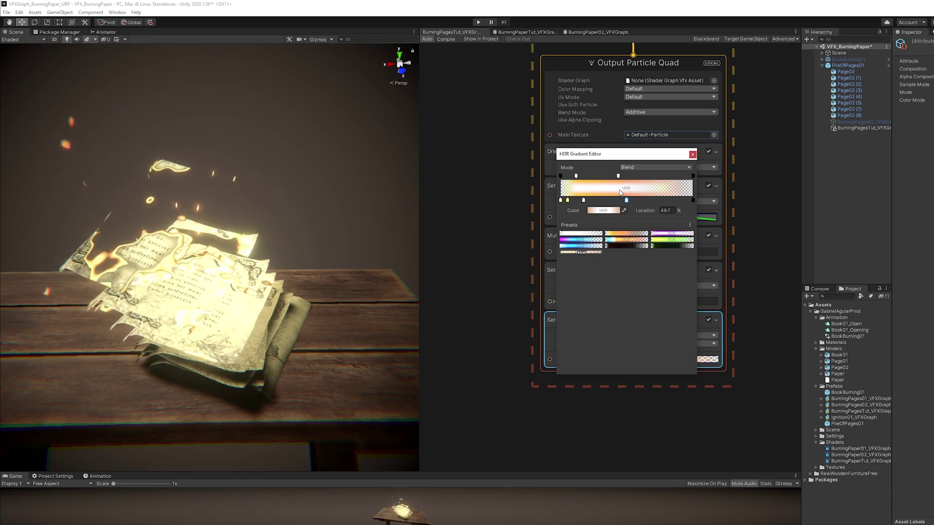
{"action": "left_click", "coordinate": [693, 155]}
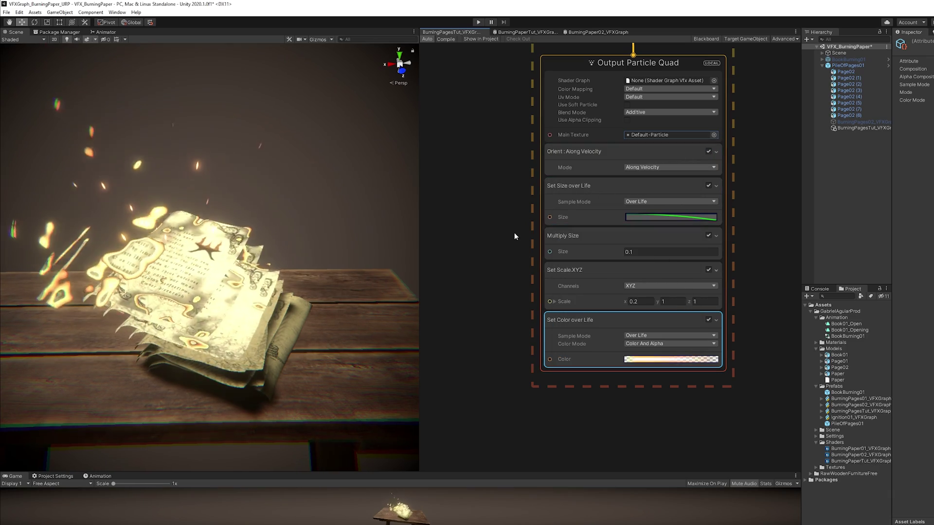
Add a Position (AABox) block to the spark system's Initialize Particle and place it above Set Velocity Random
{"action": "middle_click_drag", "start_coordinate": [515, 233], "coordinate": [538, 397]}
{"action": "middle_click_drag", "start_coordinate": [535, 191], "coordinate": [525, 346]}
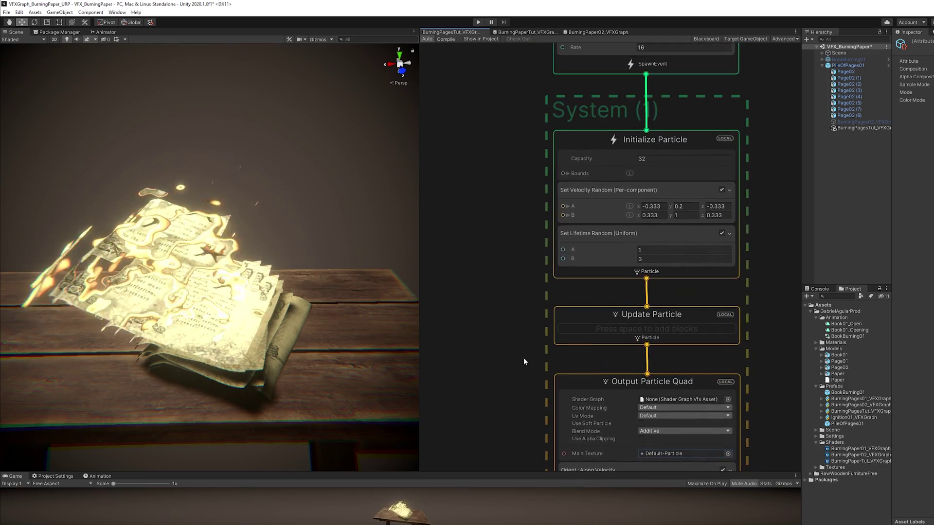
{"action": "scroll", "coordinate": [520, 331], "scroll_direction": "up", "scroll_amount": 3}
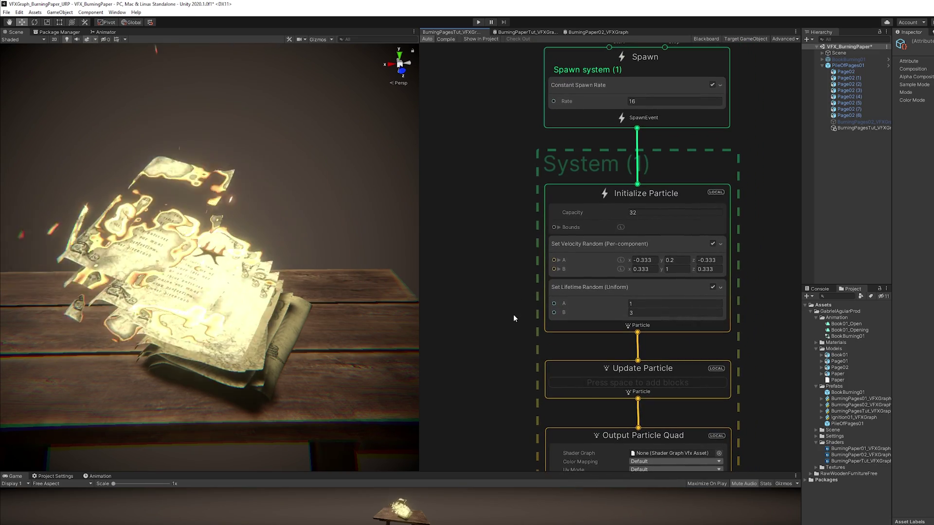
{"action": "left_click", "coordinate": [595, 264]}
{"action": "key", "text": "space"}
{"action": "type", "text": "p"}
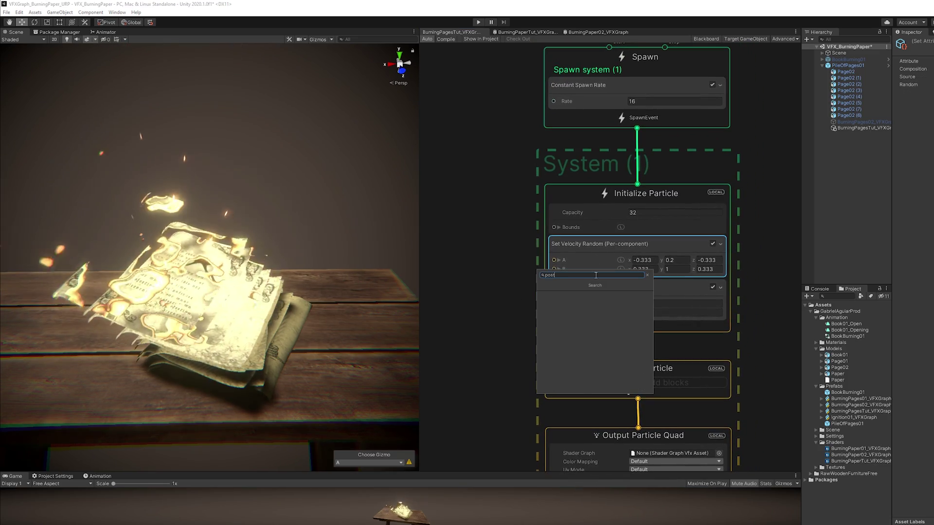
{"action": "type", "text": "os"}
{"action": "key", "text": "Return"}
{"action": "left_click", "coordinate": [595, 282]}
{"action": "left_click_drag", "start_coordinate": [593, 292], "coordinate": [593, 243]}
Attach the open graph to the BurningPagesTut_VFXGraph object in the scene as its target GameObject
{"action": "left_click", "coordinate": [842, 129]}
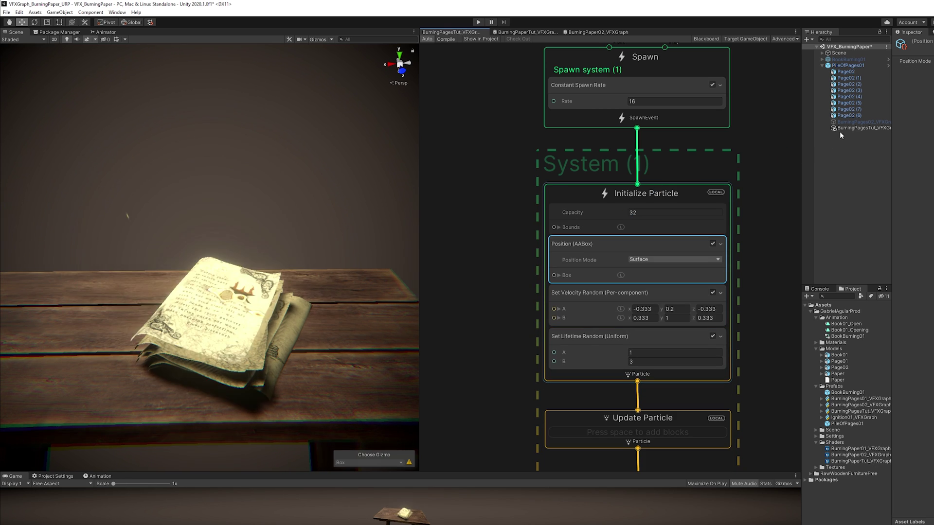
{"action": "left_click", "coordinate": [747, 39]}
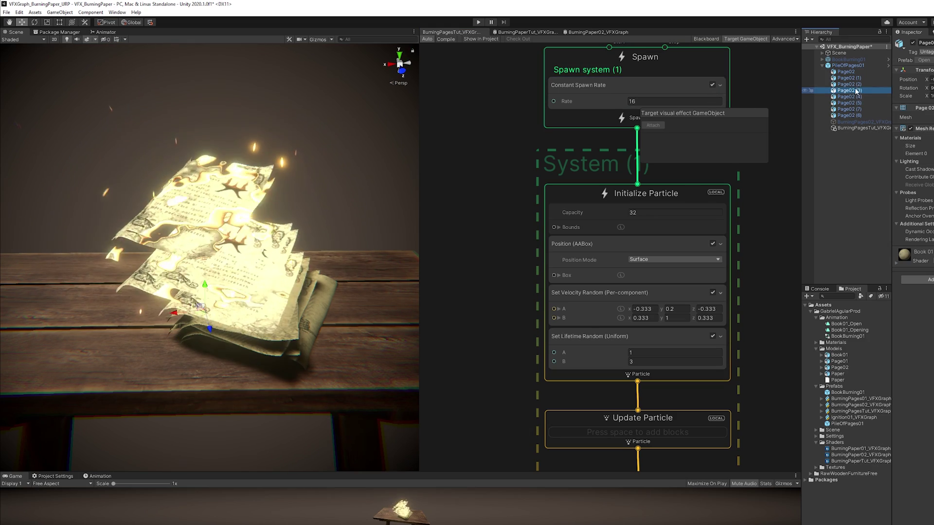
{"action": "left_click", "coordinate": [848, 59]}
{"action": "left_click", "coordinate": [861, 128]}
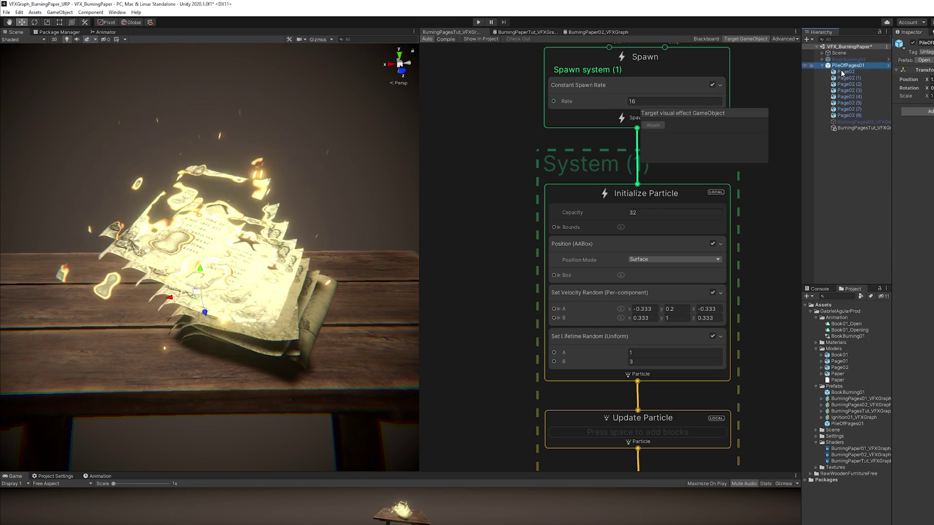
{"action": "left_click", "coordinate": [656, 126]}
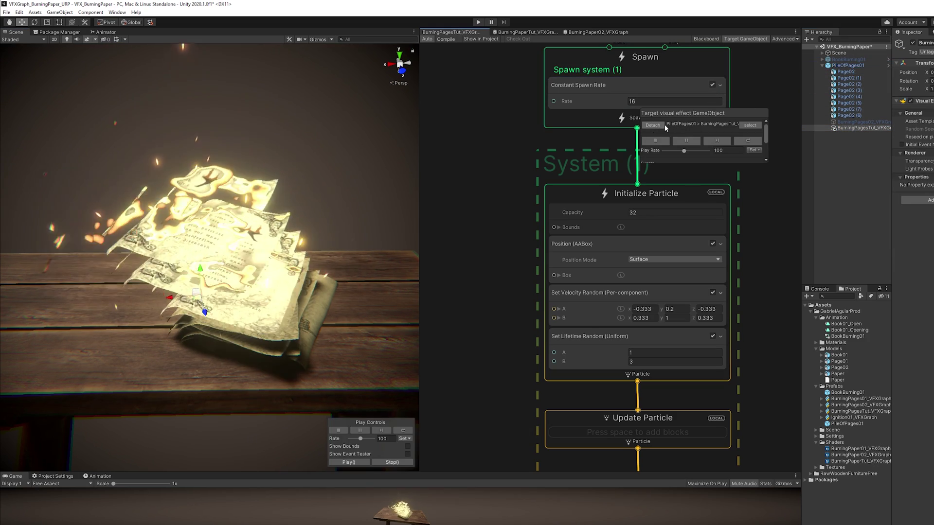
Move the Position (AABox) box over the pile of pages and narrow its width to fit the pile
{"action": "left_click", "coordinate": [593, 273]}
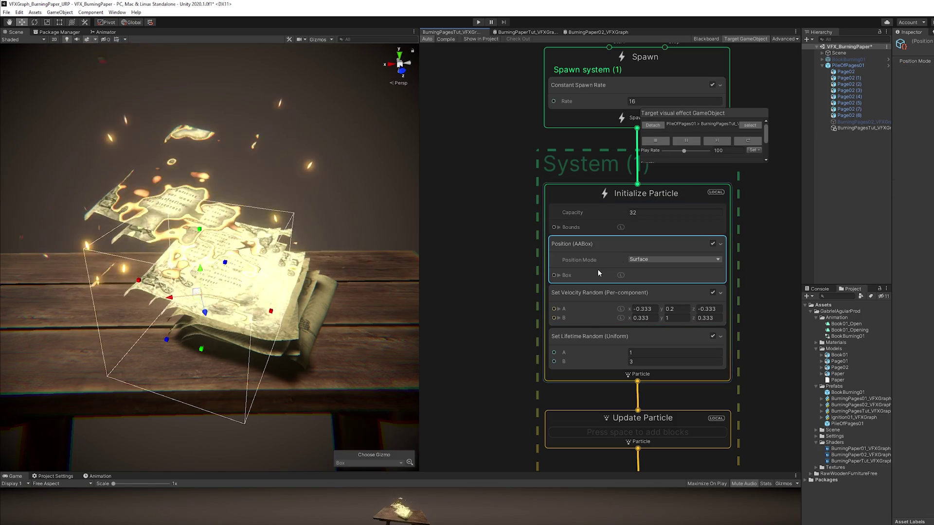
{"action": "mouse_move", "coordinate": [214, 226]}
{"action": "middle_mouse_down"}
{"action": "mouse_move", "coordinate": [285, 105]}
{"action": "mouse_move", "coordinate": [256, 138]}
{"action": "middle_mouse_up"}
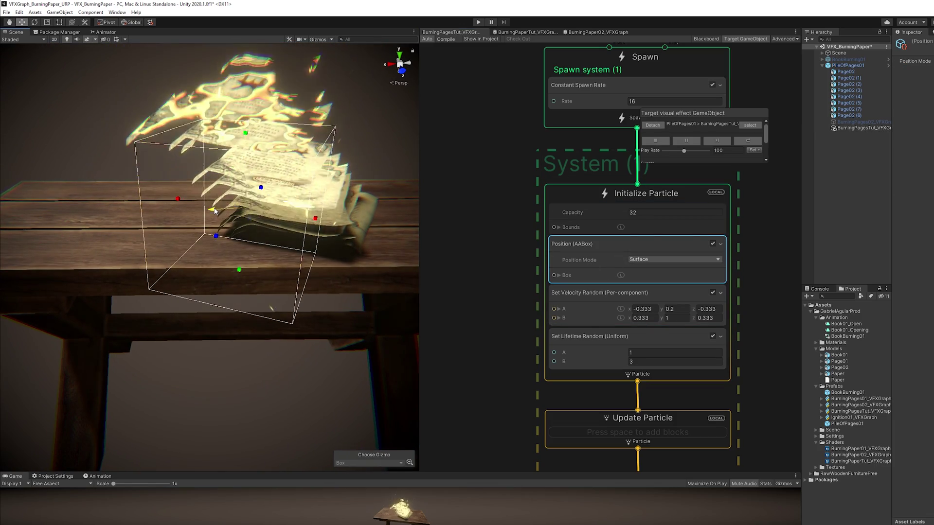
{"action": "left_click_drag", "start_coordinate": [212, 210], "coordinate": [249, 208]}
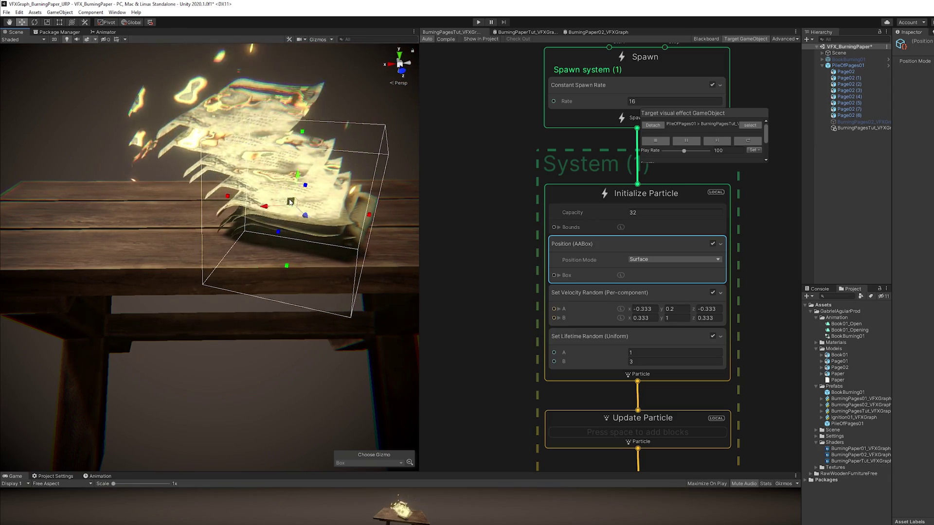
{"action": "middle_click_drag", "start_coordinate": [258, 209], "coordinate": [232, 260]}
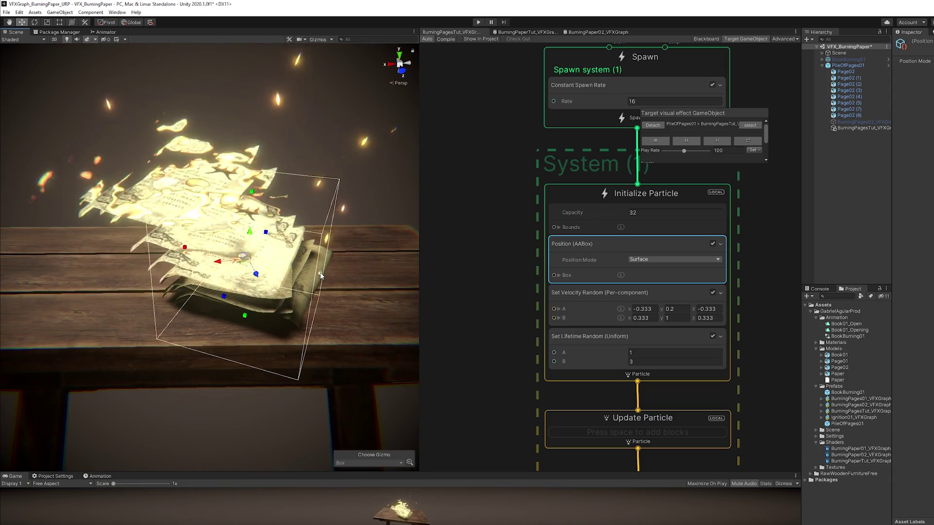
{"action": "left_click_drag", "start_coordinate": [317, 273], "coordinate": [282, 266]}
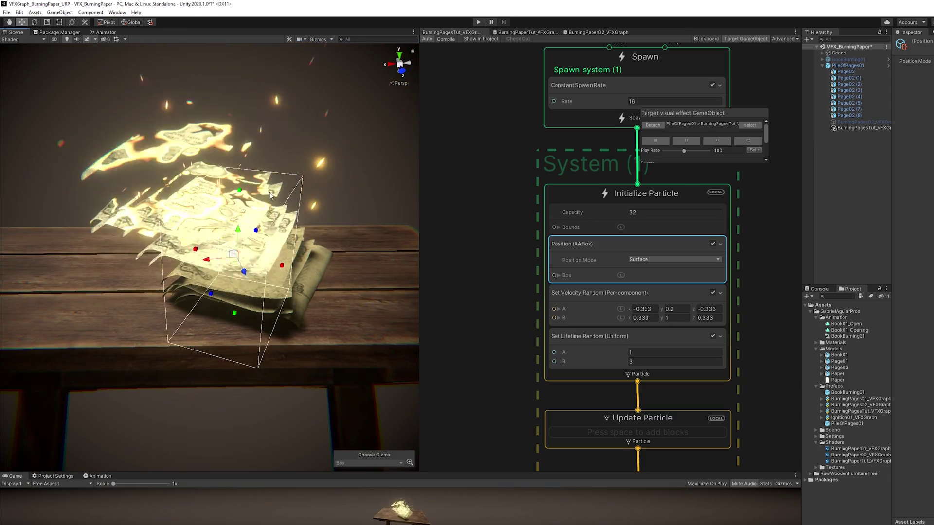
Reduce the Position box's height to a flat volume around the pile of pages
{"action": "left_click_drag", "start_coordinate": [240, 191], "coordinate": [238, 246]}
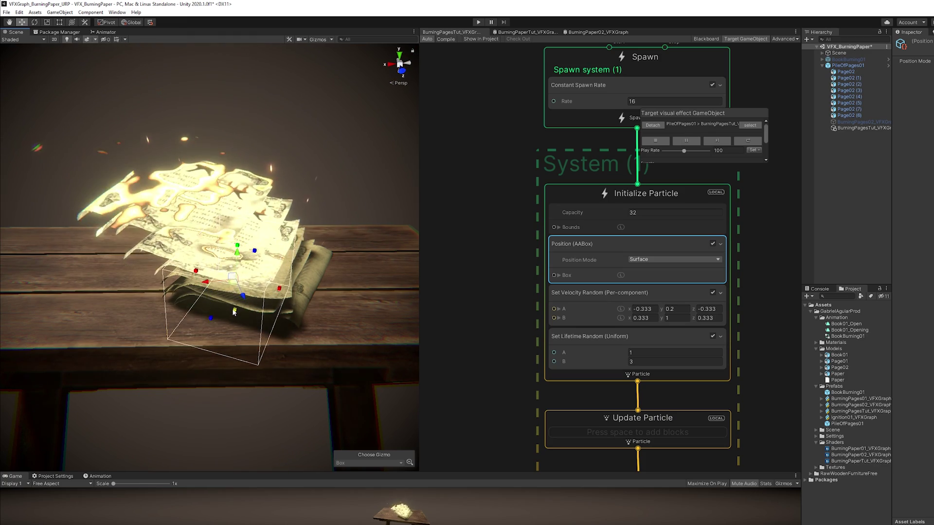
{"action": "left_click_drag", "start_coordinate": [234, 312], "coordinate": [242, 269]}
{"action": "middle_click_drag", "start_coordinate": [243, 272], "coordinate": [228, 202]}
{"action": "left_click_drag", "start_coordinate": [222, 174], "coordinate": [223, 181]}
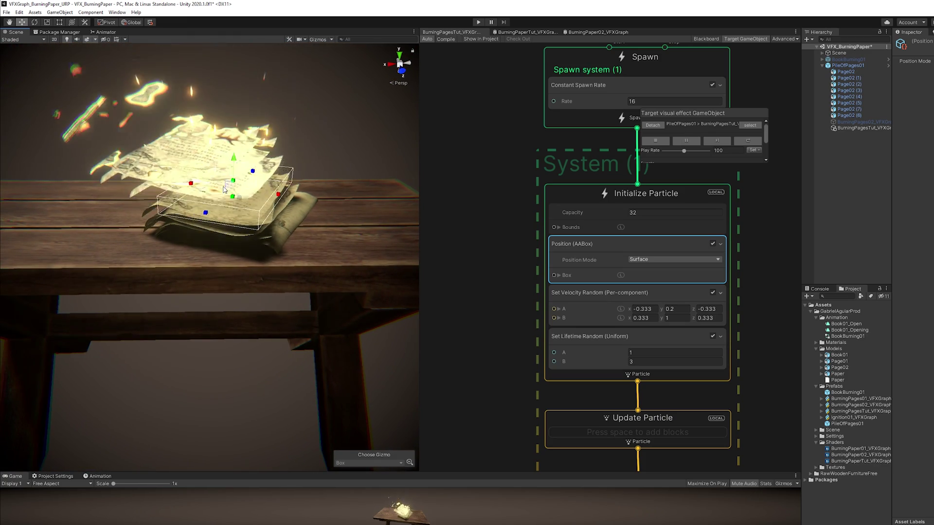
{"action": "key", "text": "f"}
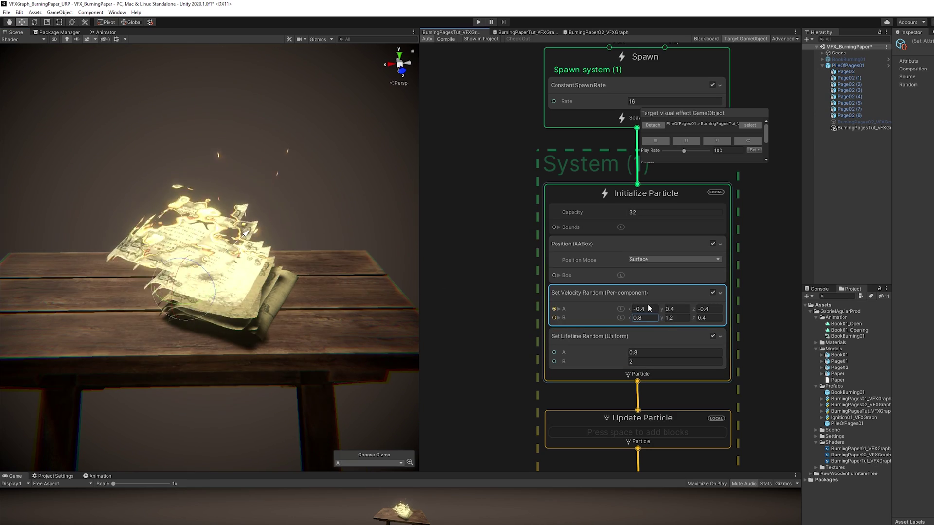
{"action": "left_click", "coordinate": [650, 308]}
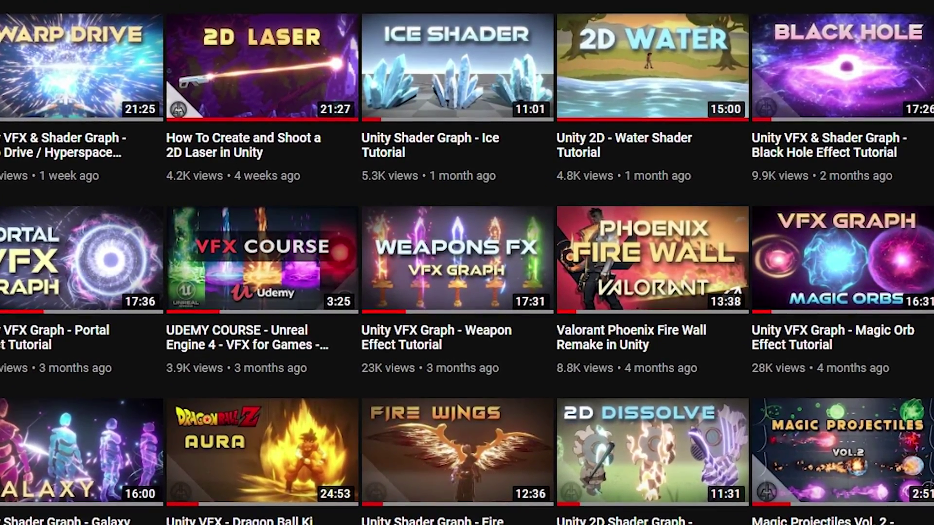
On YouTube, open the Unity VFX Graph - Weapon Effect Tutorial and find the Smoke Texture link in its description
{"action": "left_click", "coordinate": [487, 329]}
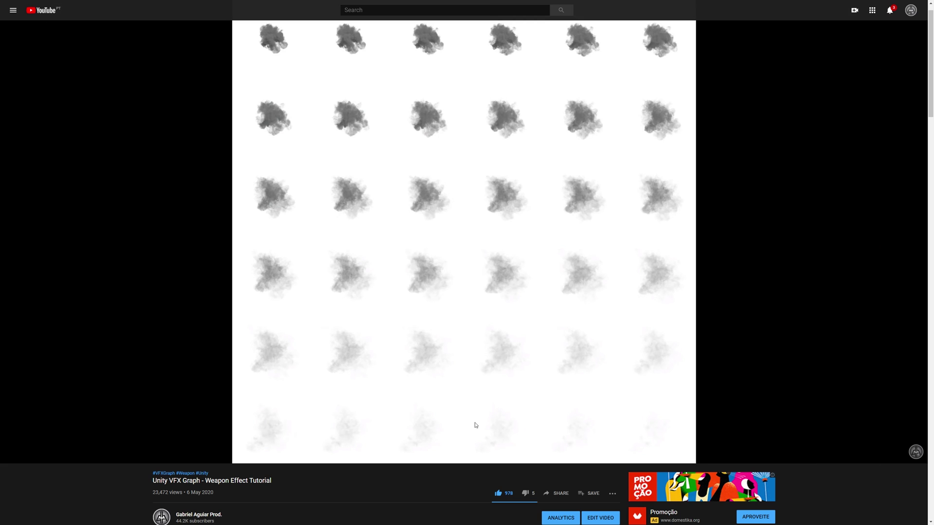
{"action": "scroll", "coordinate": [217, 414], "scroll_direction": "down", "scroll_amount": 4}
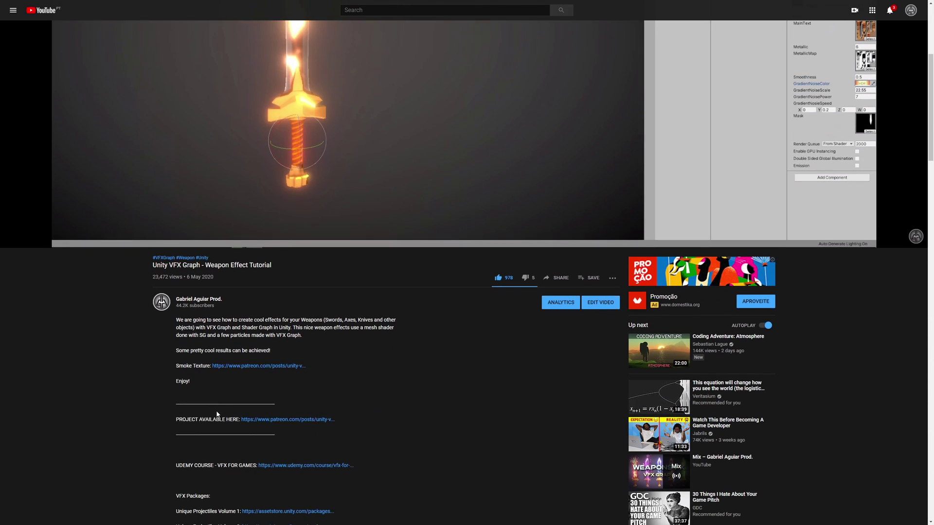
{"action": "left_click_drag", "start_coordinate": [175, 365], "coordinate": [310, 368]}
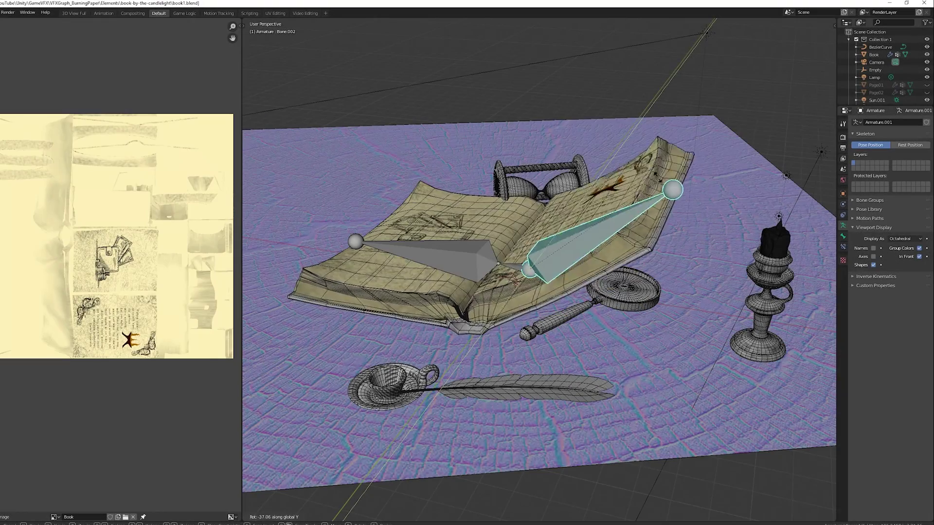
In Blender, select the bone on the open book's other half and rotate it around the Y axis
{"action": "right_click", "coordinate": [657, 175]}
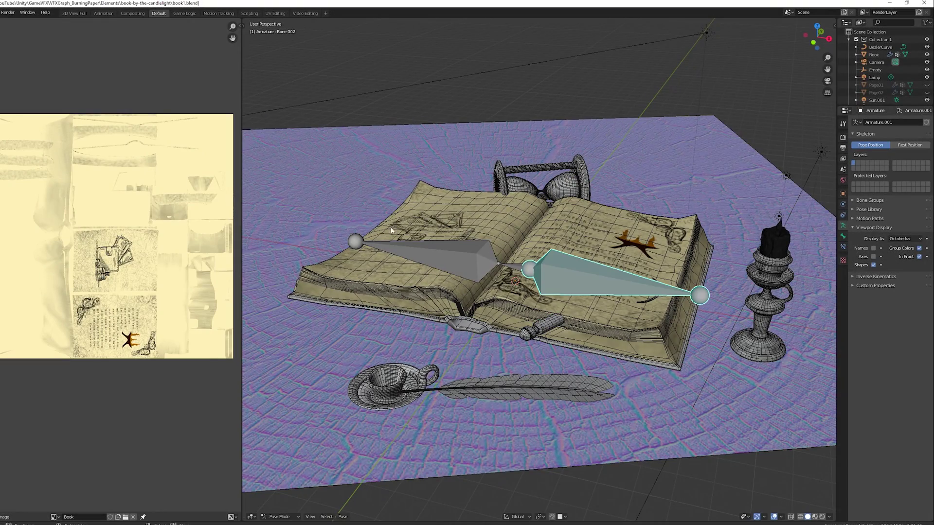
{"action": "left_click", "coordinate": [388, 235]}
{"action": "key", "text": "r"}
{"action": "key", "text": "y"}
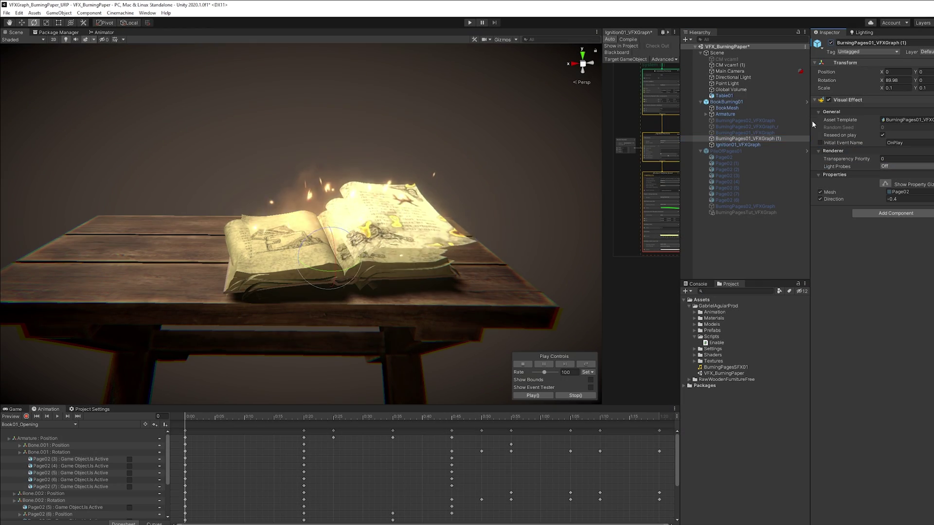
In Unity, activate the BurningPages01_VFXGraph object under BookBurning01
{"action": "left_click", "coordinate": [744, 132]}
{"action": "left_click", "coordinate": [831, 42]}
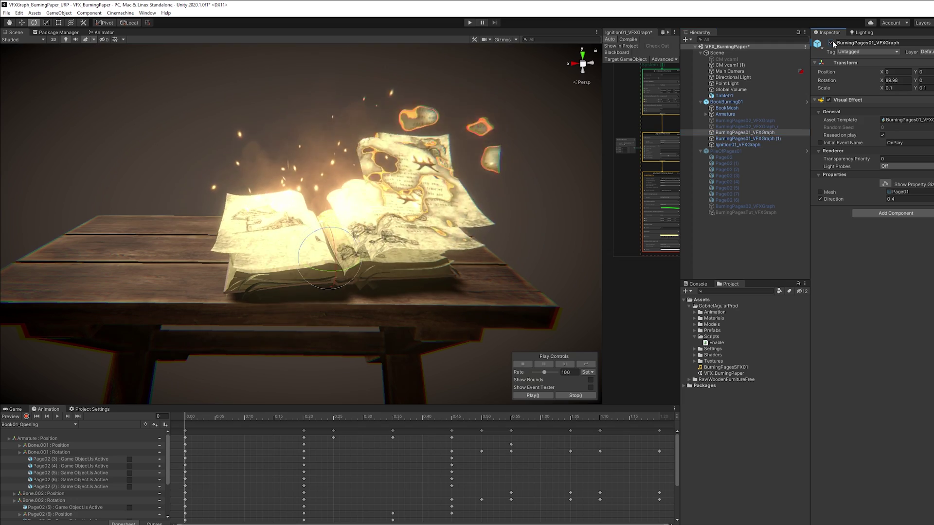